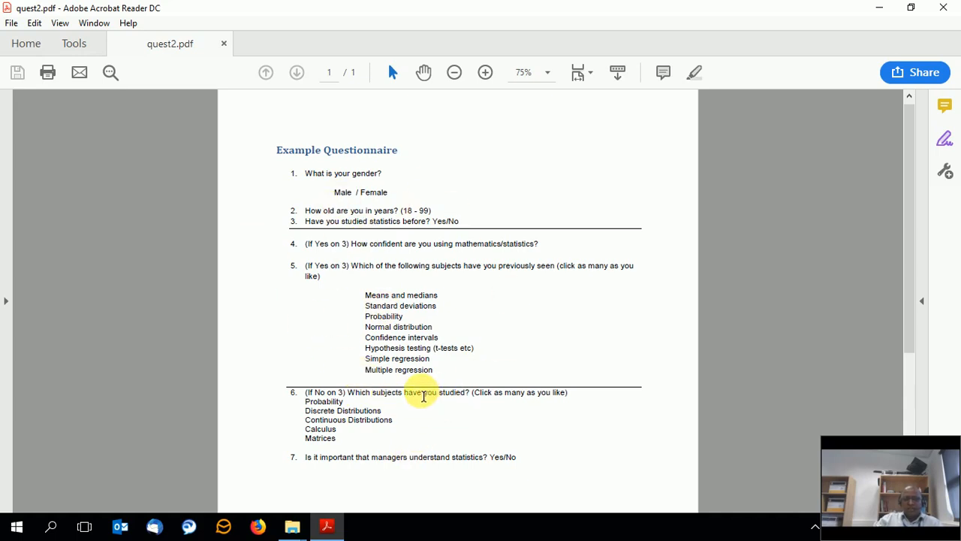
Step: Launch IBM SPSS Statistics 25 and create a new empty dataset from the welcome dialog
click(50, 525)
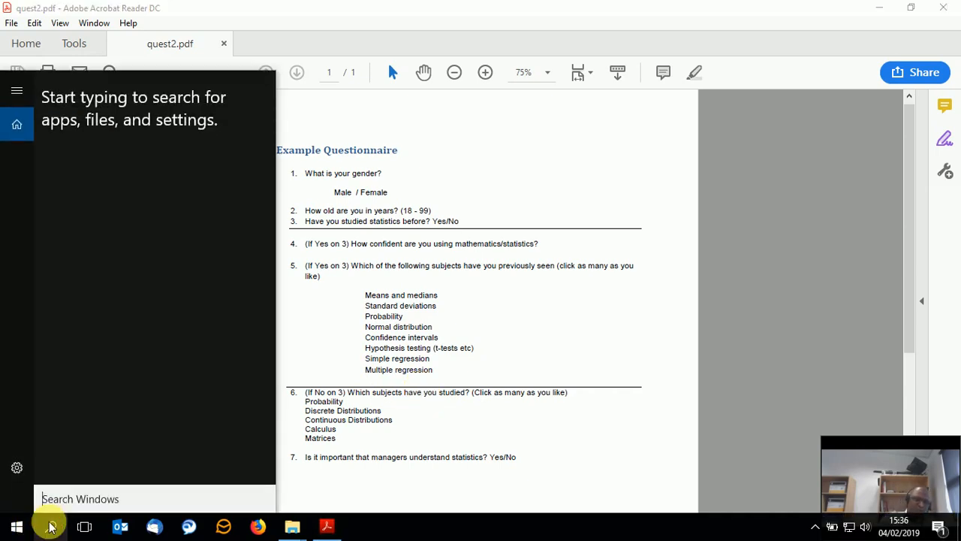
text(spss)
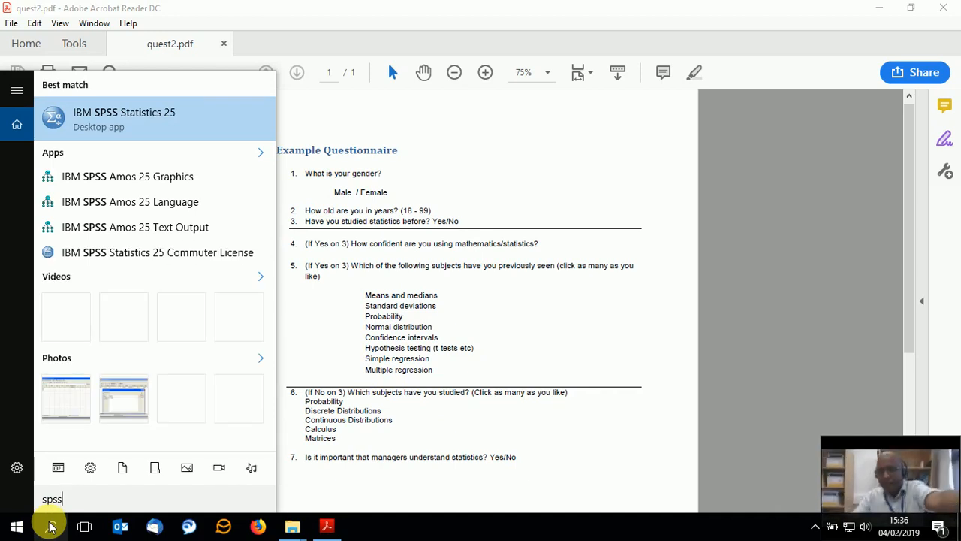
click(50, 527)
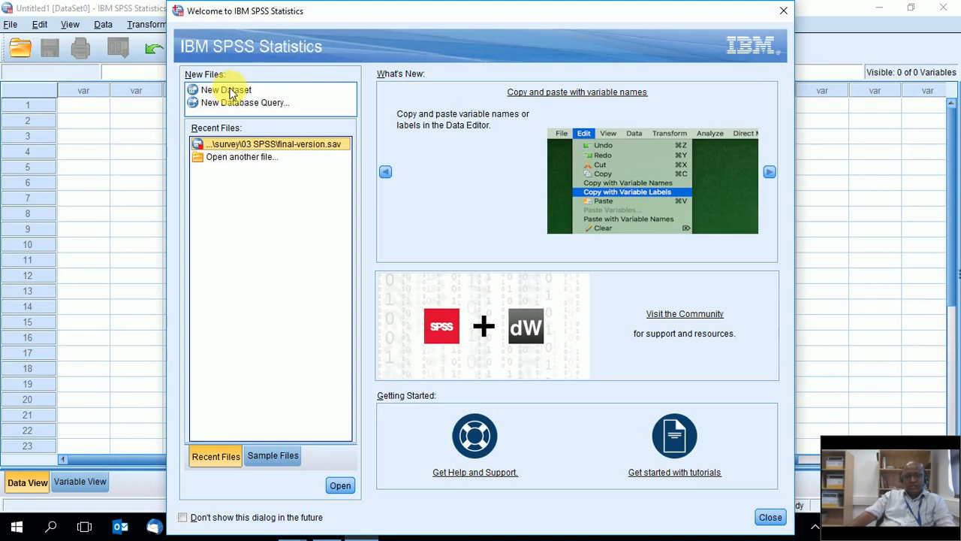
click(225, 90)
double_click(230, 91)
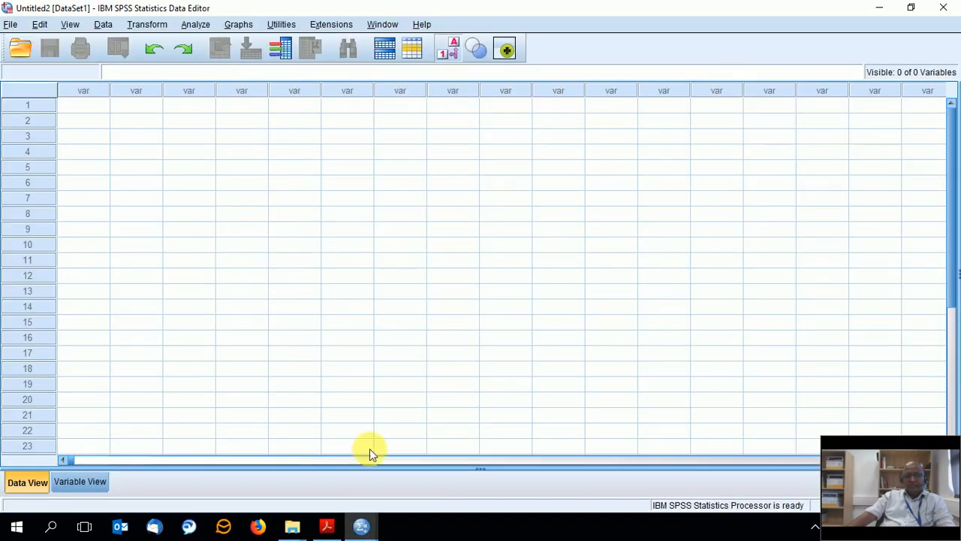
Step: Look at the log in the Output1 viewer window, and minimise that window
mouse_move(361, 526)
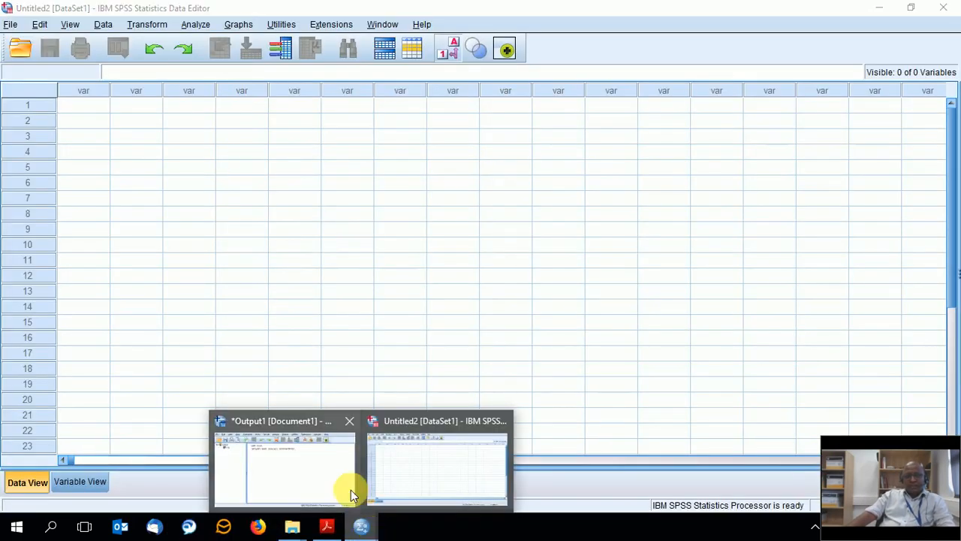
click(331, 477)
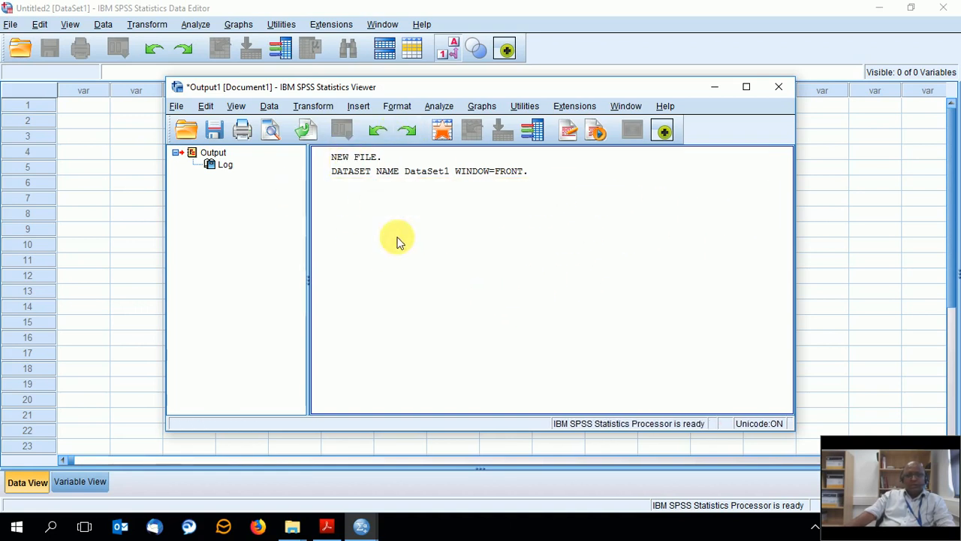
click(714, 87)
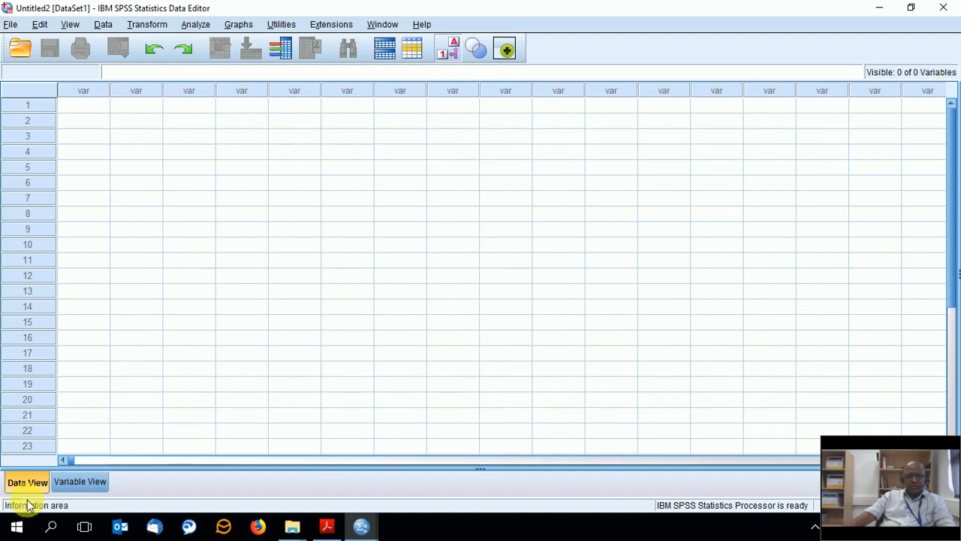
Step: Compare the empty dataset's Data View with its Variable View, leaving the Variable View open
click(84, 482)
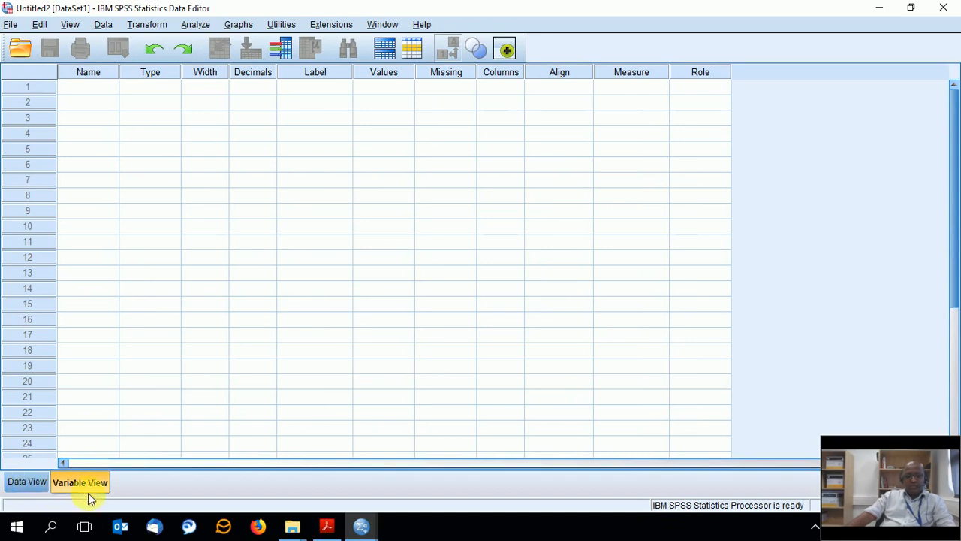
click(15, 482)
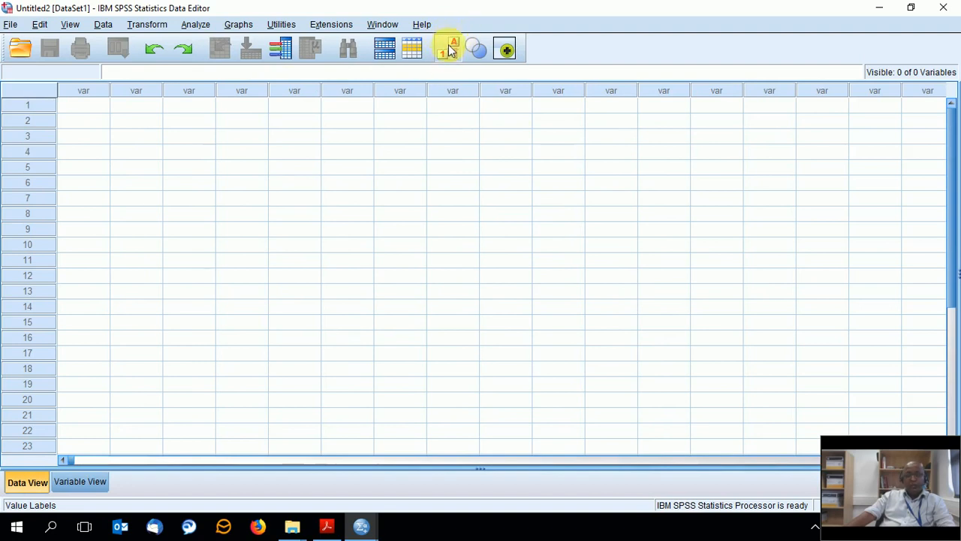
click(74, 485)
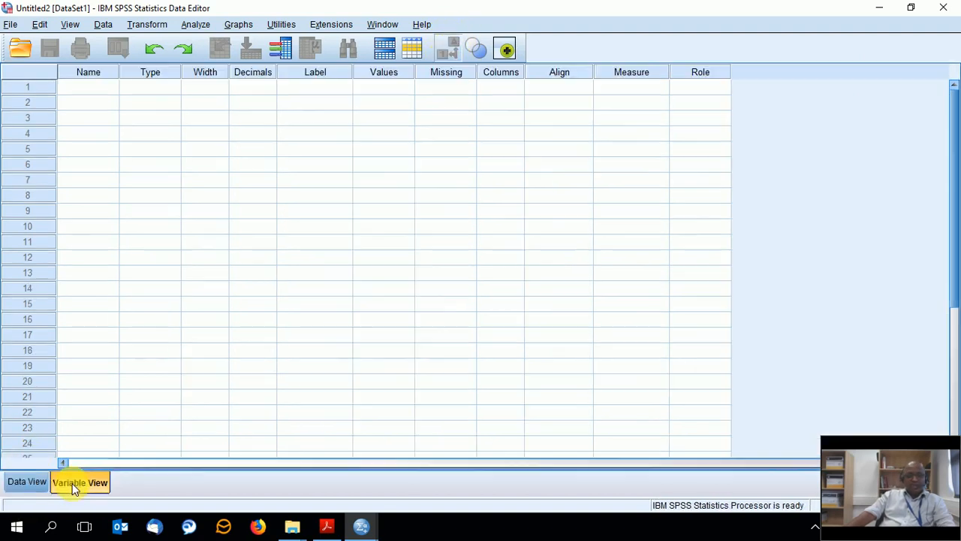
Step: Open the quest1 PDF from the Workshop2 folder in Adobe Acrobat Reader
click(331, 528)
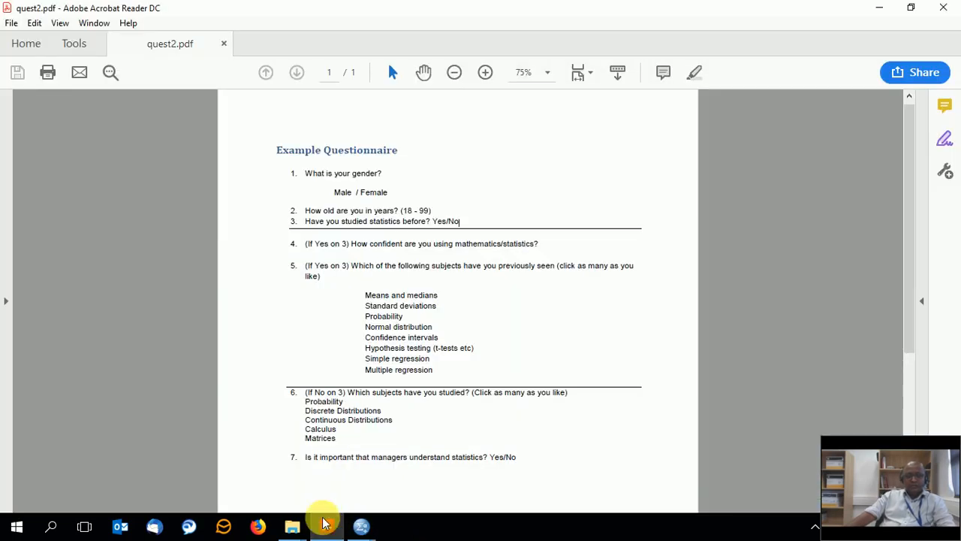
mouse_move(294, 525)
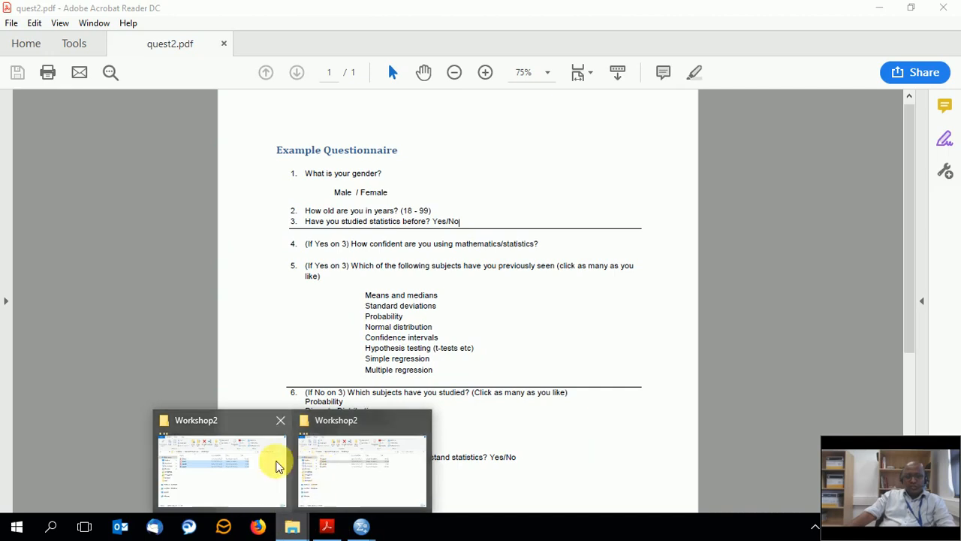
click(274, 463)
double_click(307, 184)
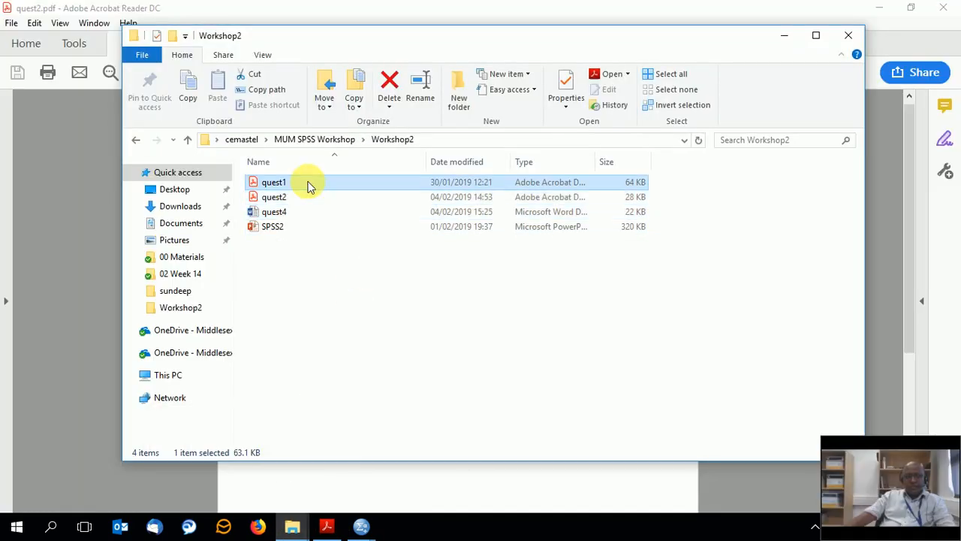
Step: Examine the cycling questionnaire at 75% zoom, especially the bike ownership question and its No option, and close the document
scroll(380, 328, down, 2)
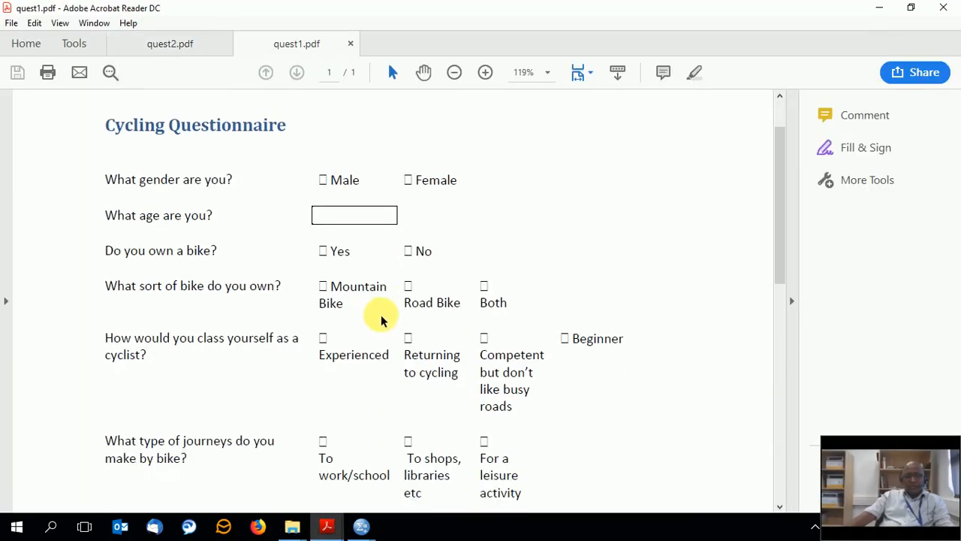
scroll(392, 306, down, 1)
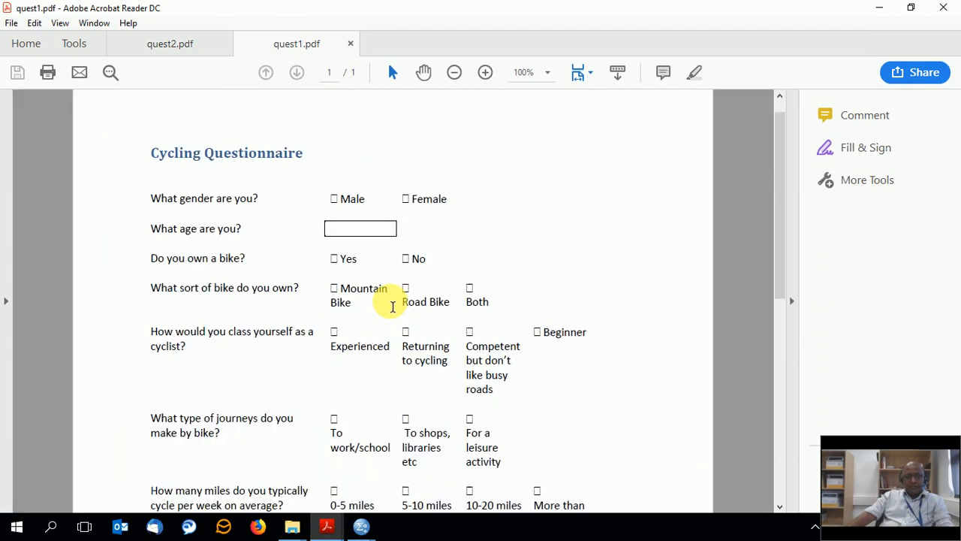
scroll(392, 307, down, 1)
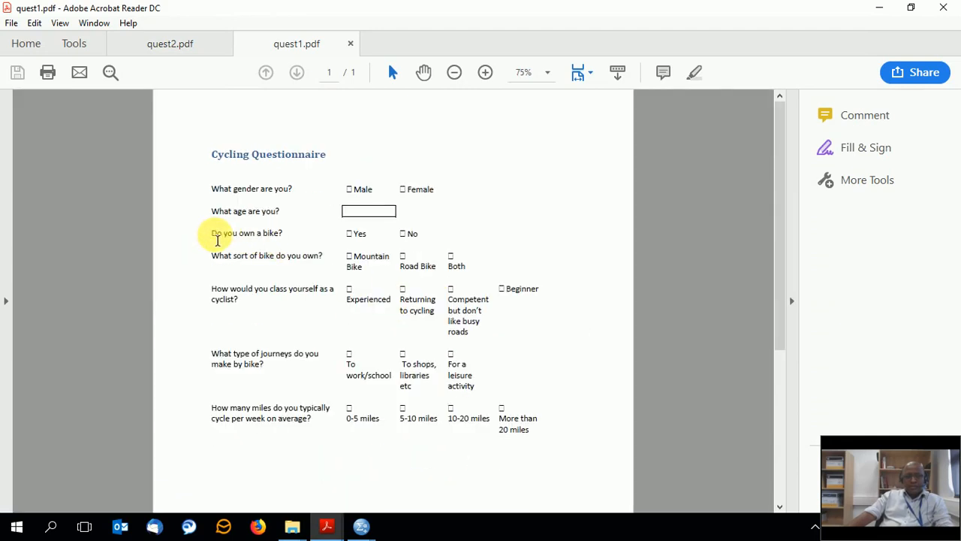
drag(214, 235, 255, 239)
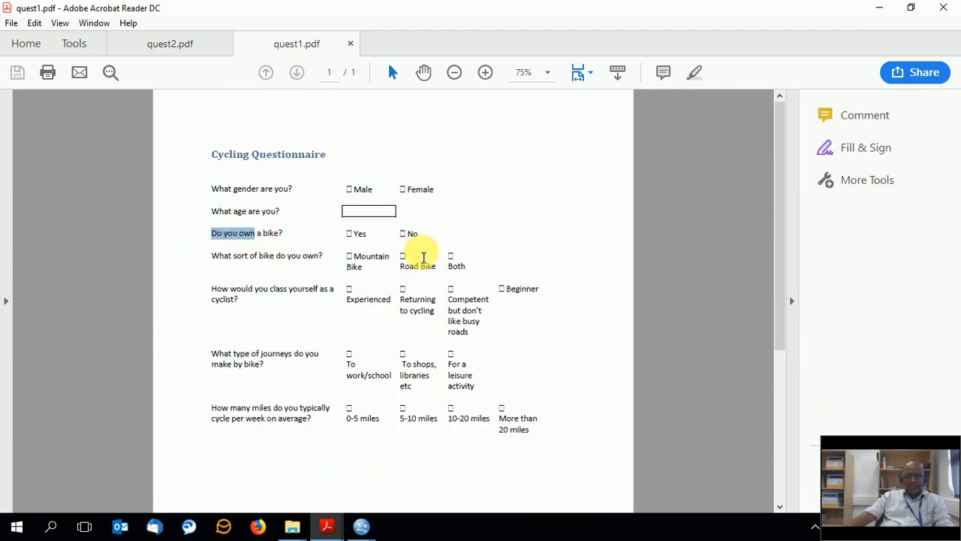
double_click(403, 234)
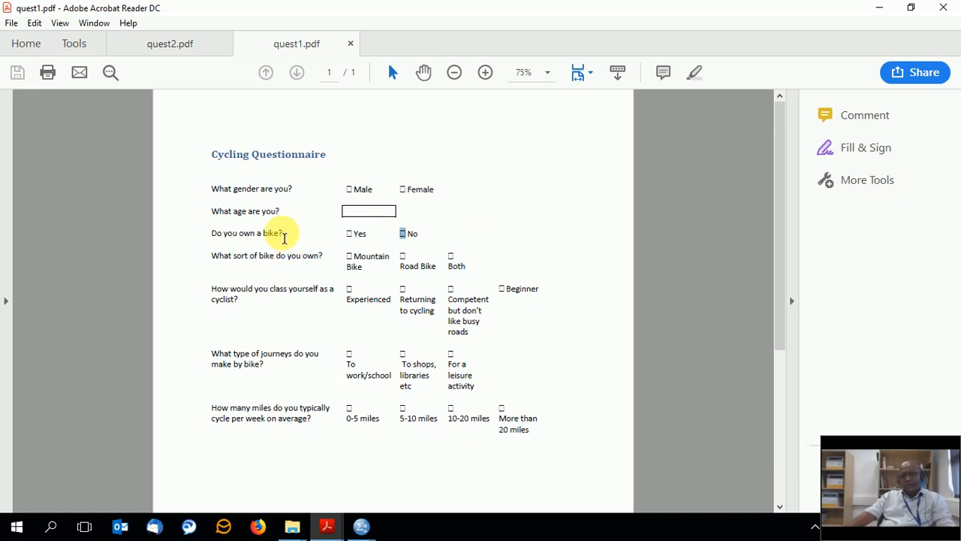
click(351, 45)
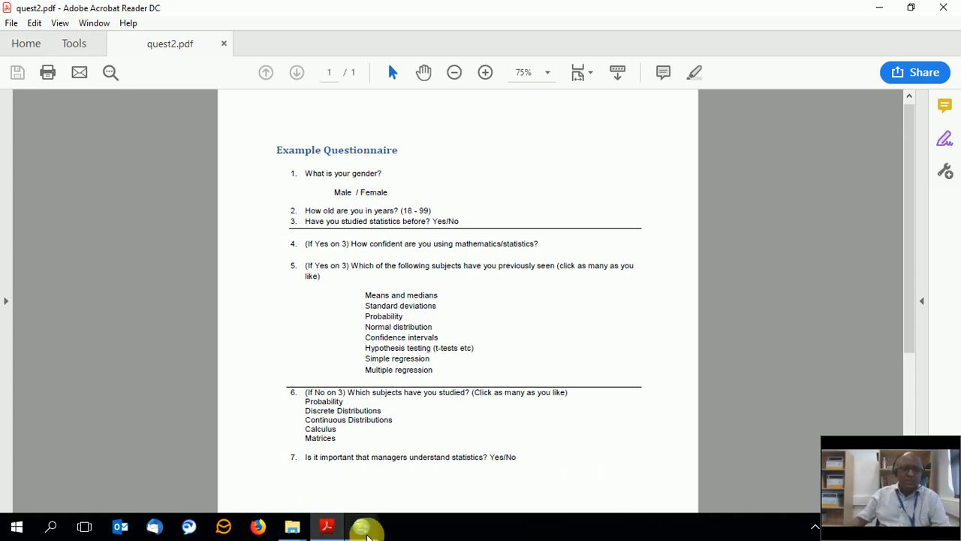
Step: Switch to the SPSS Data Editor and name the first variable Gender
mouse_move(365, 527)
click(416, 462)
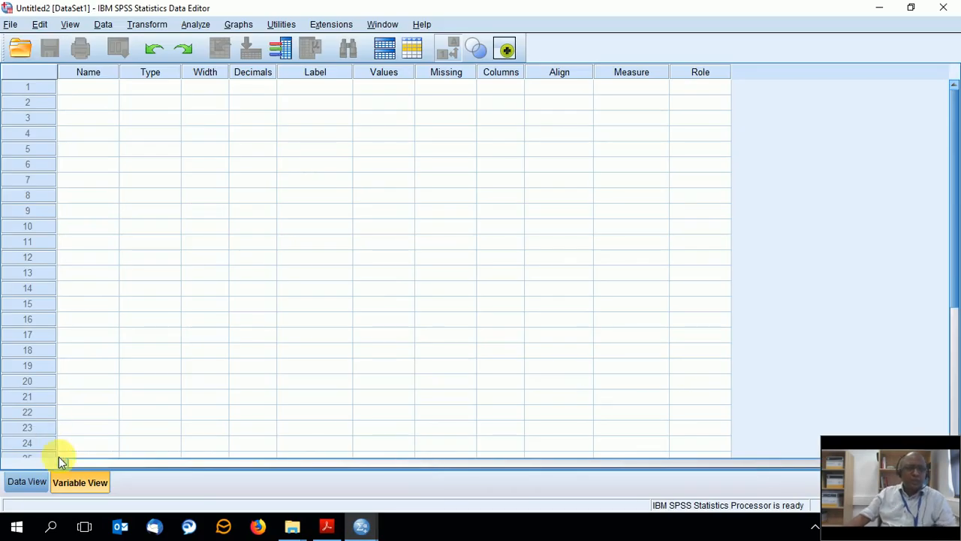
click(72, 87)
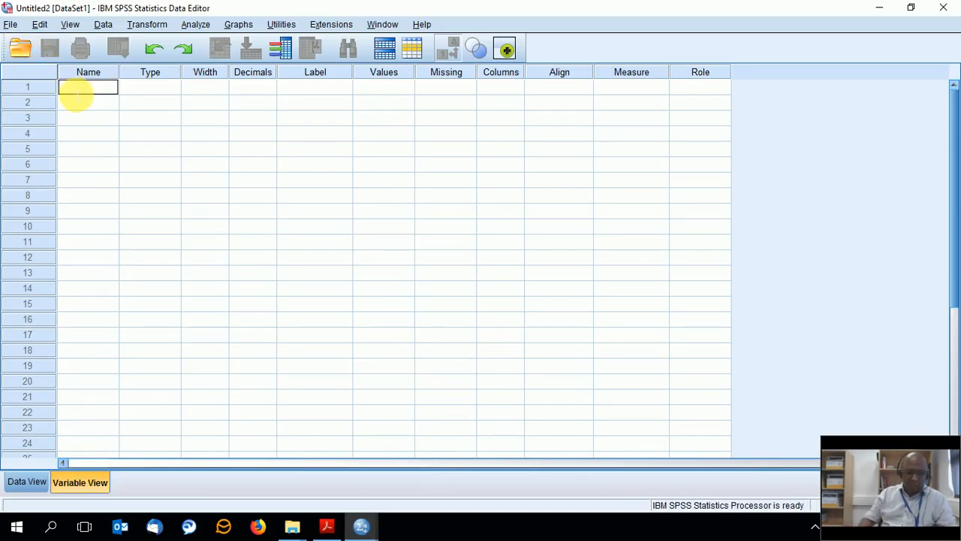
text(Gender)
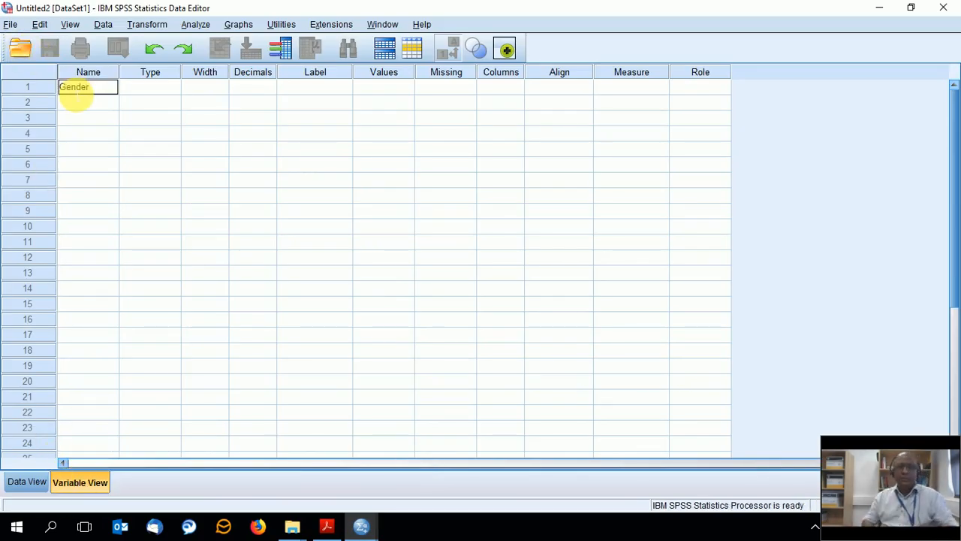
click(155, 84)
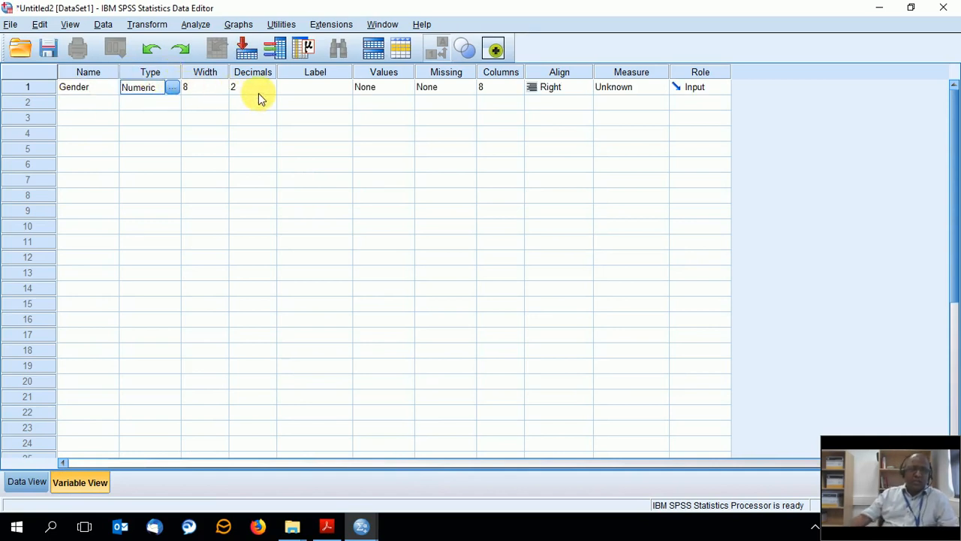
Step: Set the Gender variable's decimals to 0
click(251, 89)
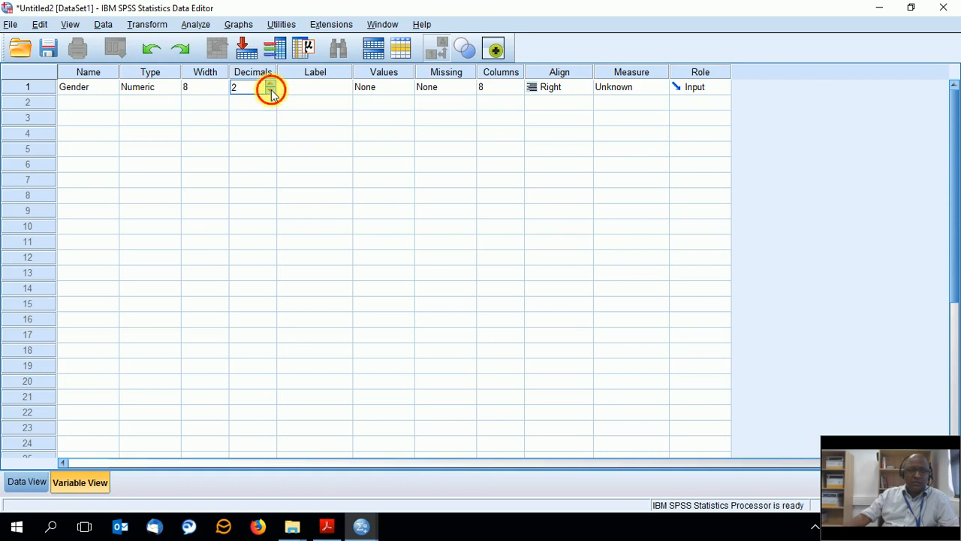
click(271, 91)
click(271, 91)
Step: Give the Gender variable the label "Investigate gender of participants"
click(292, 87)
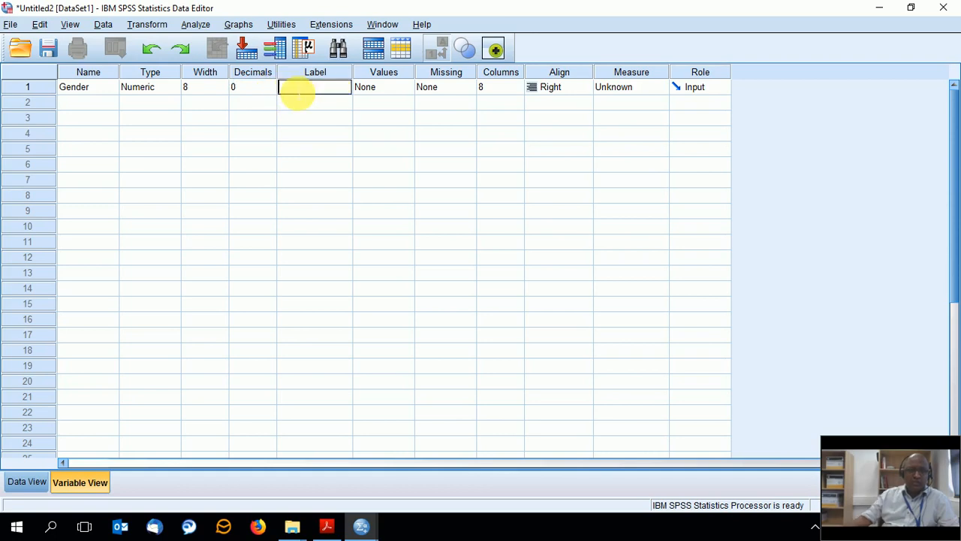
text(Investigatr)
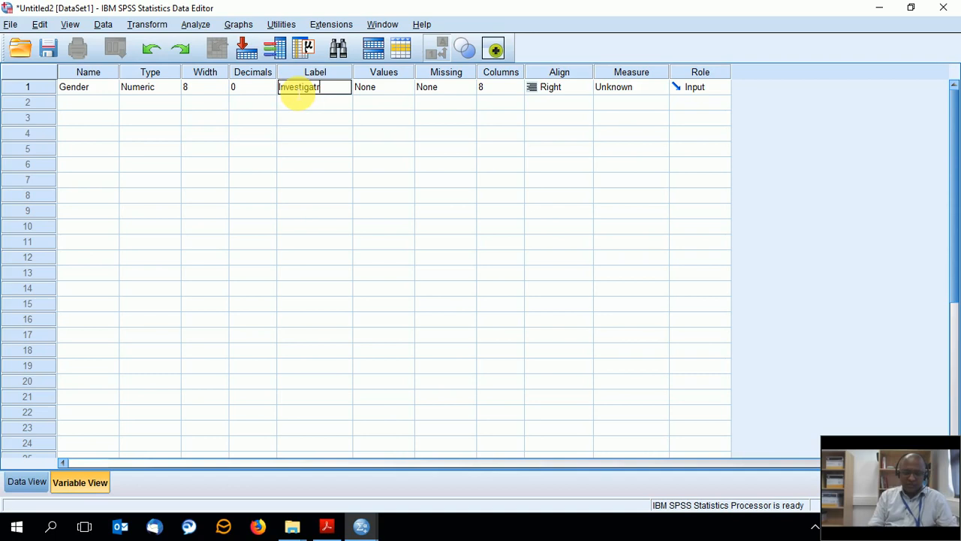
key(BackSpace)
text(e g)
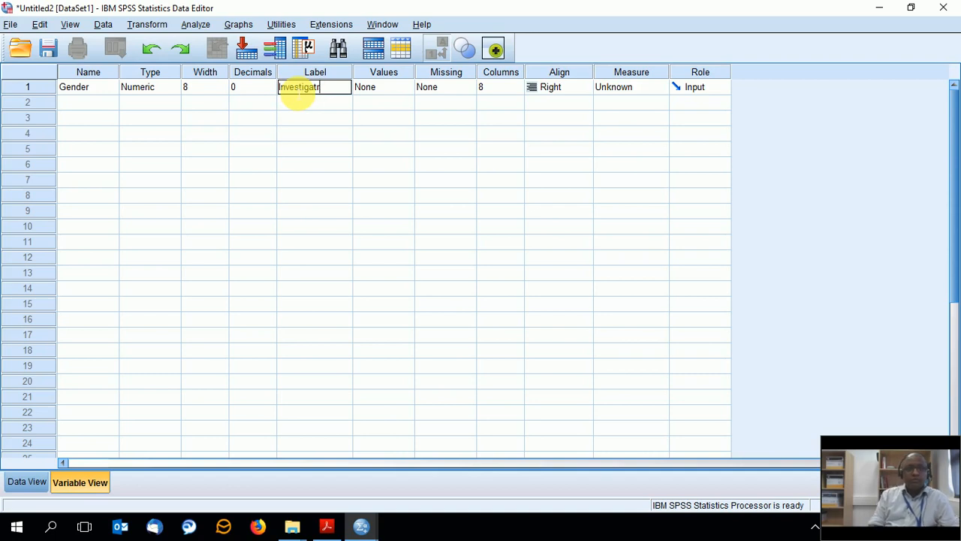
text(r)
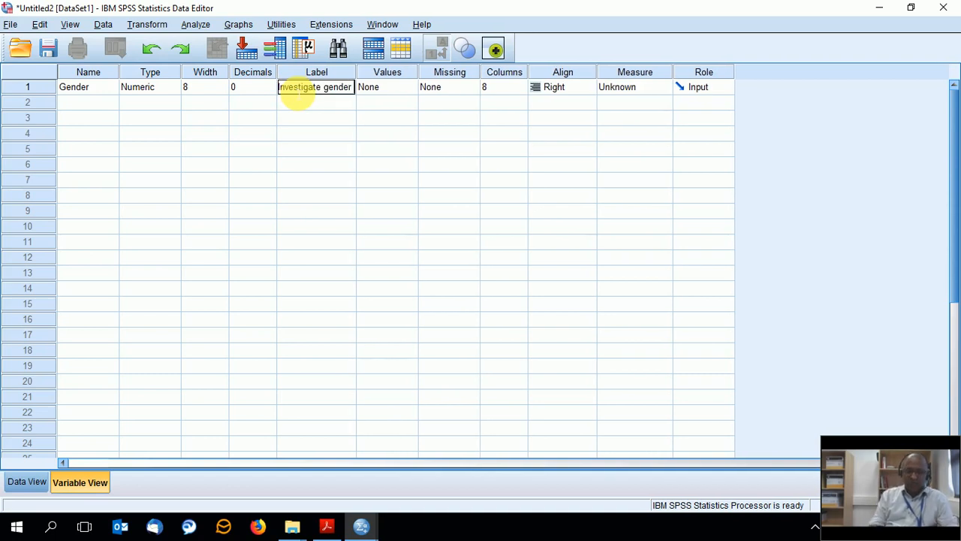
text( of participants)
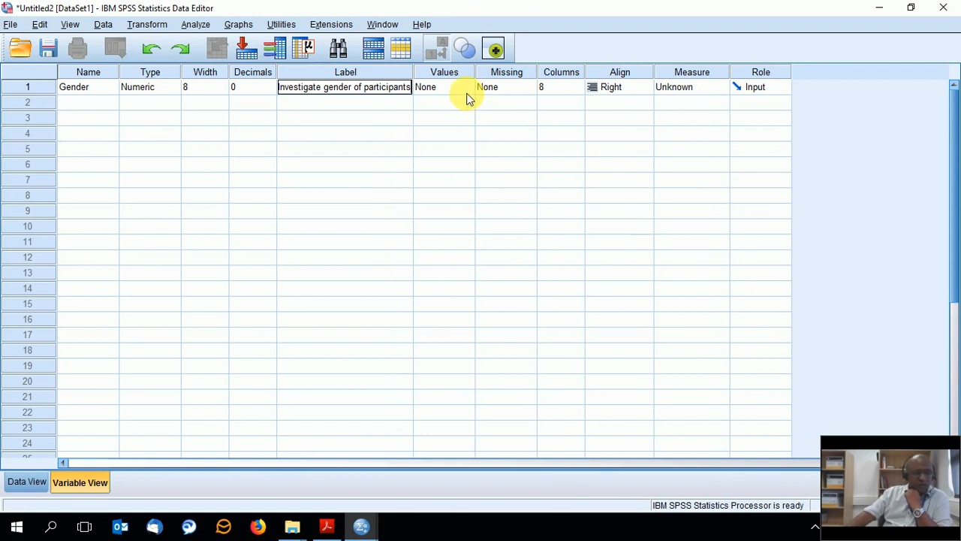
Step: Define the Gender variable's value labels as 0 = Male and 1 = Female, and apply them
click(442, 88)
click(466, 87)
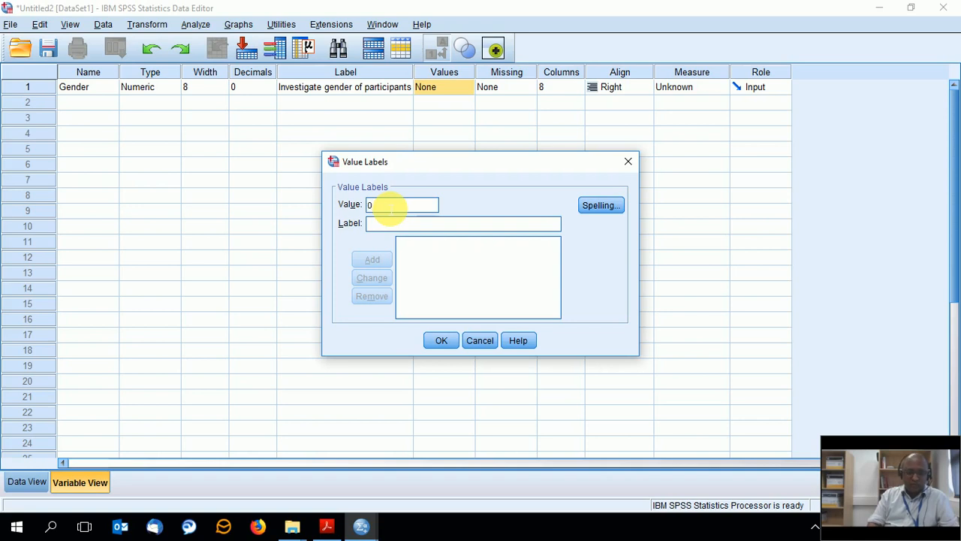
text(Male)
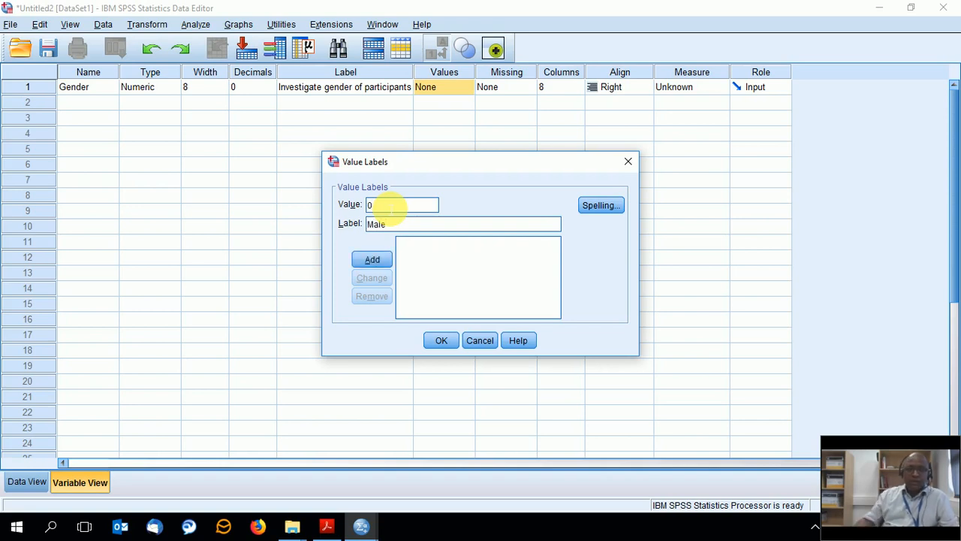
click(368, 258)
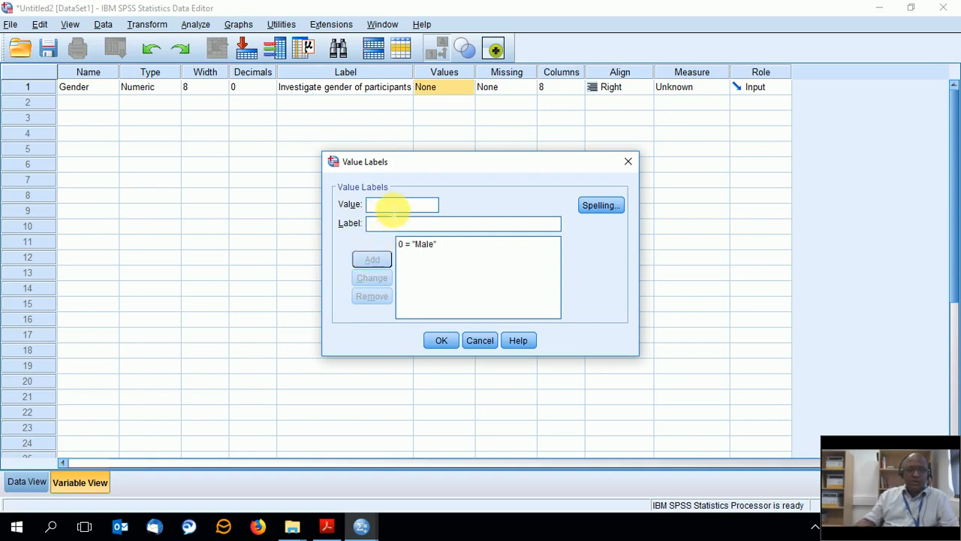
text(1)
click(399, 224)
text(Female)
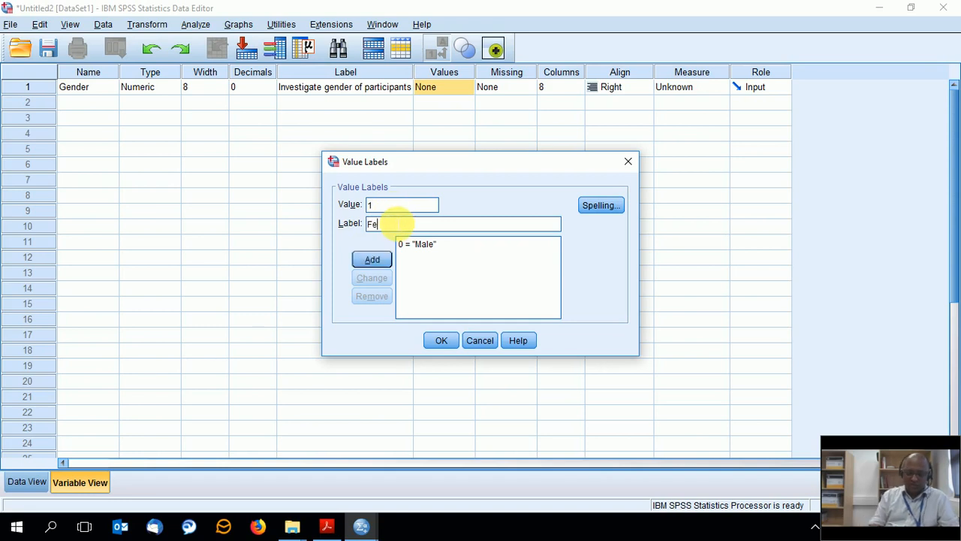
click(372, 260)
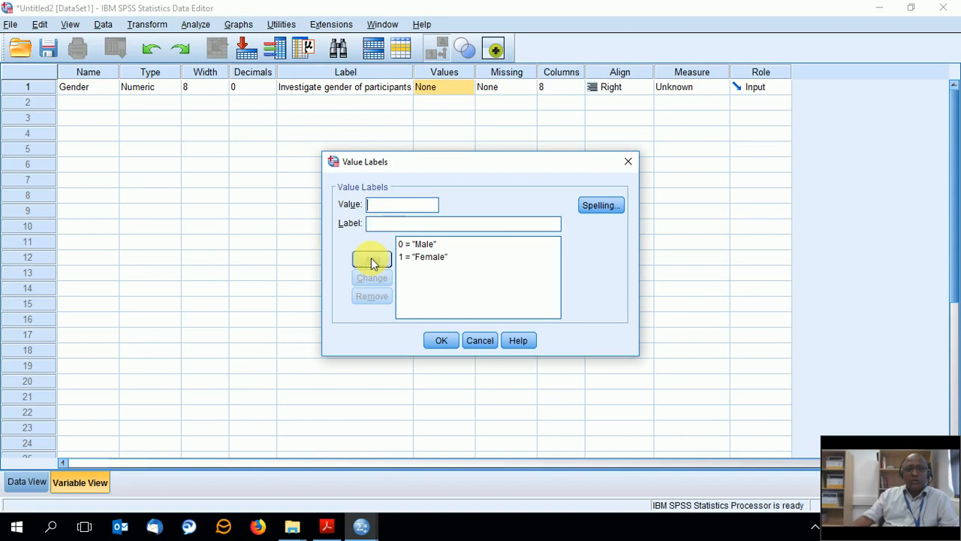
click(449, 342)
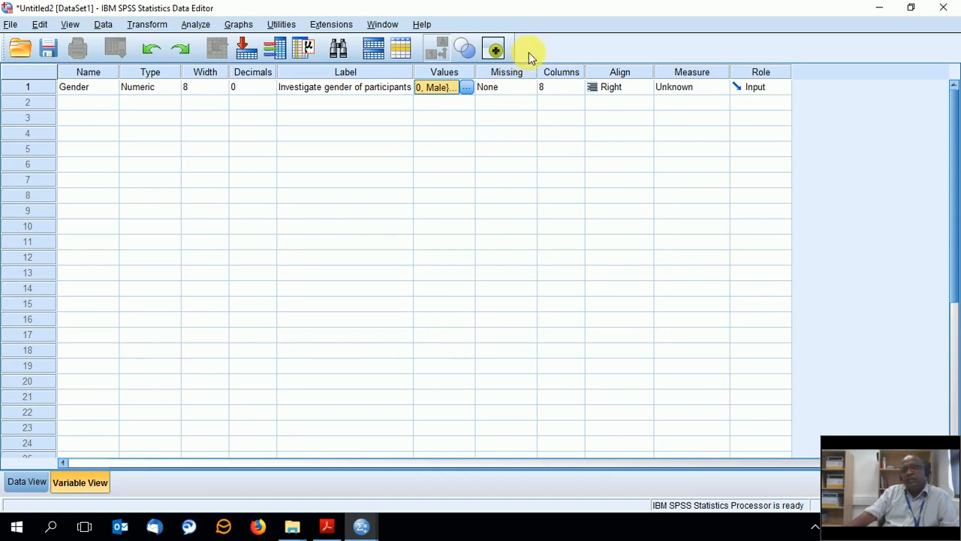
Step: Set the Gender variable's measurement level to Nominal
click(713, 89)
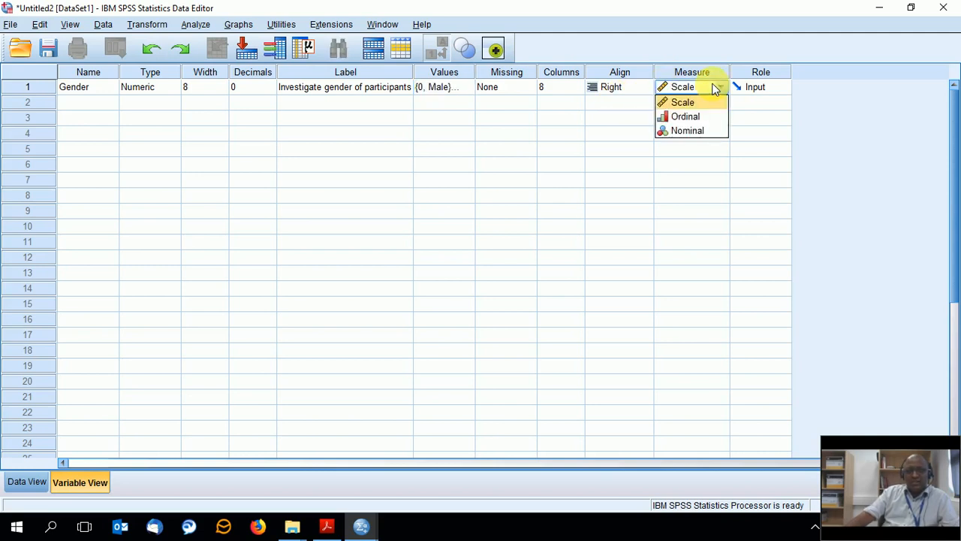
click(683, 131)
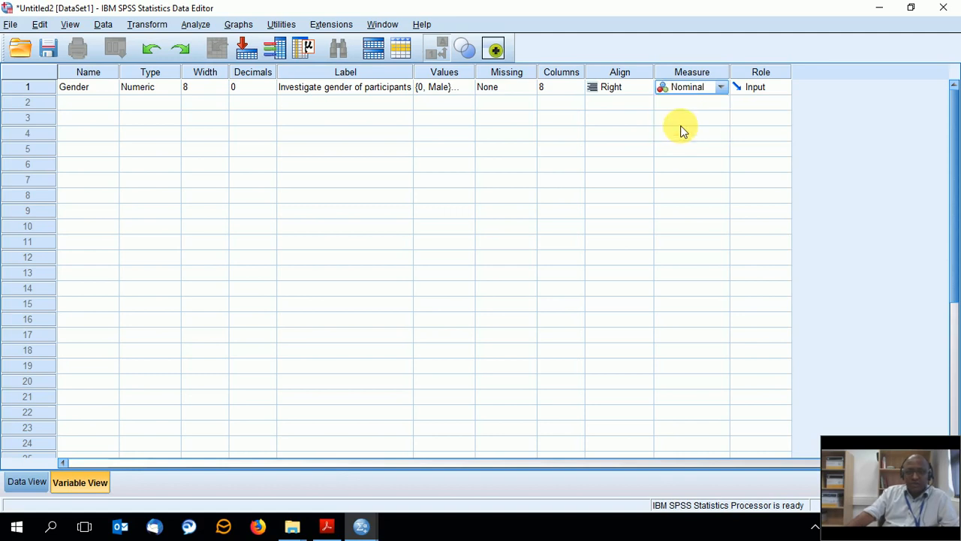
Step: Check the second question in the quest2.pdf questionnaire, then name the second variable Age in the SPSS Data Editor
click(328, 527)
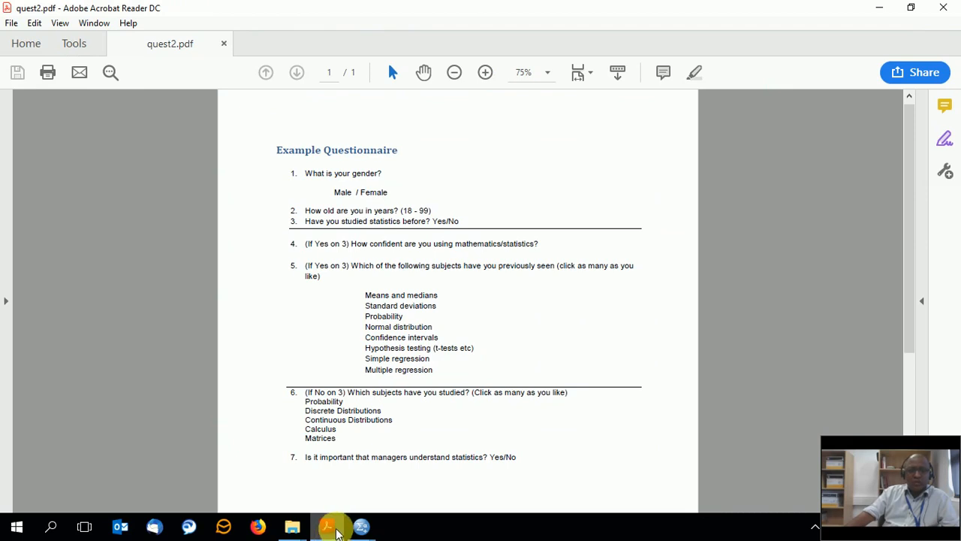
mouse_move(361, 526)
click(404, 505)
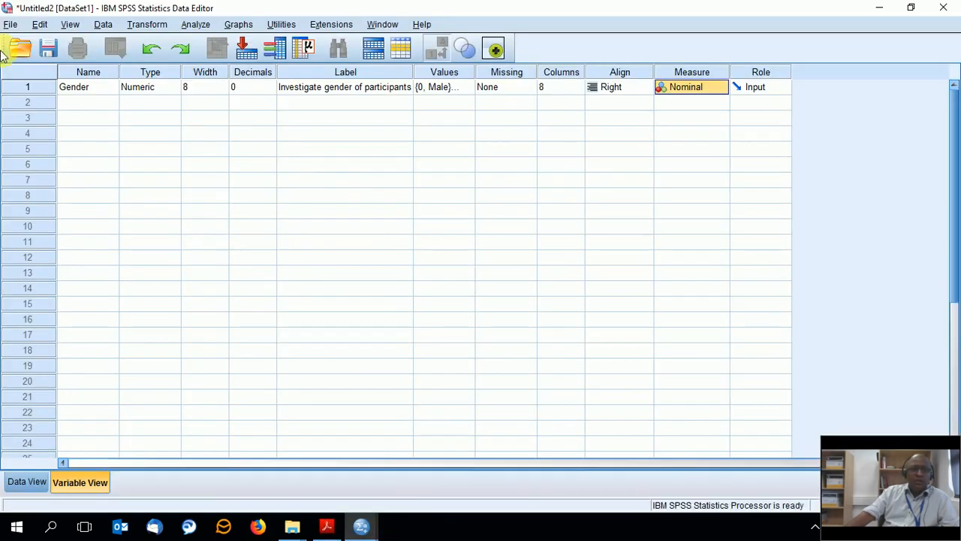
click(97, 103)
text(Age)
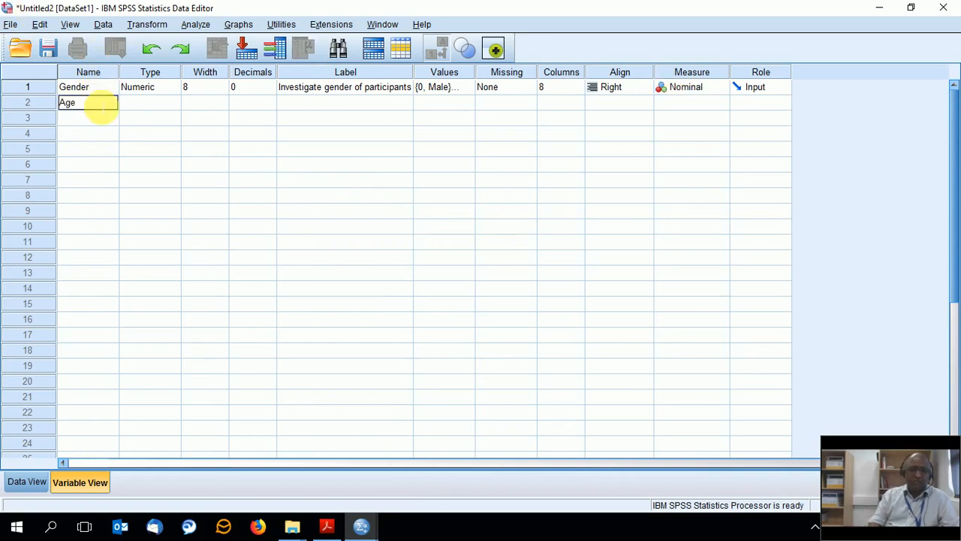
key(Tab)
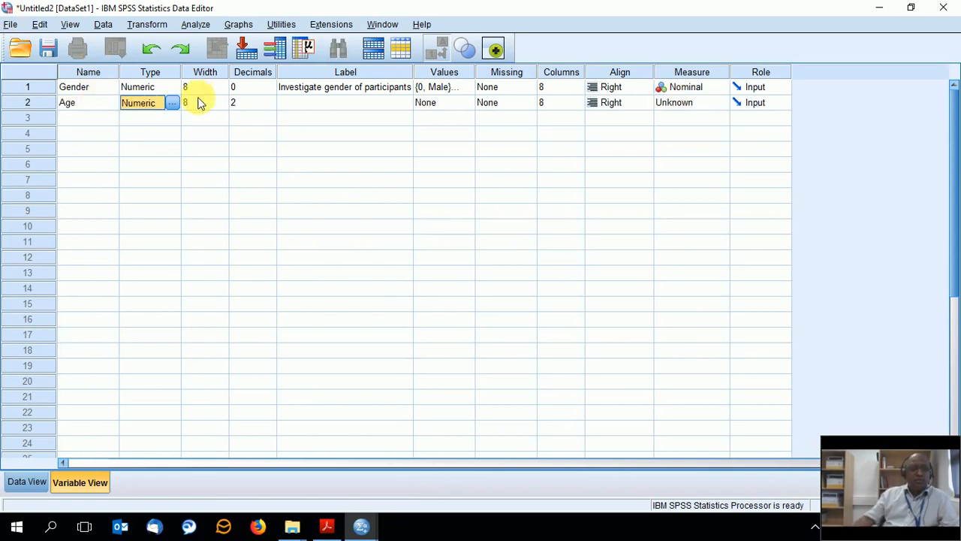
Step: Set the Age variable's decimals to 0 and give it the label "Age of participants"
click(259, 105)
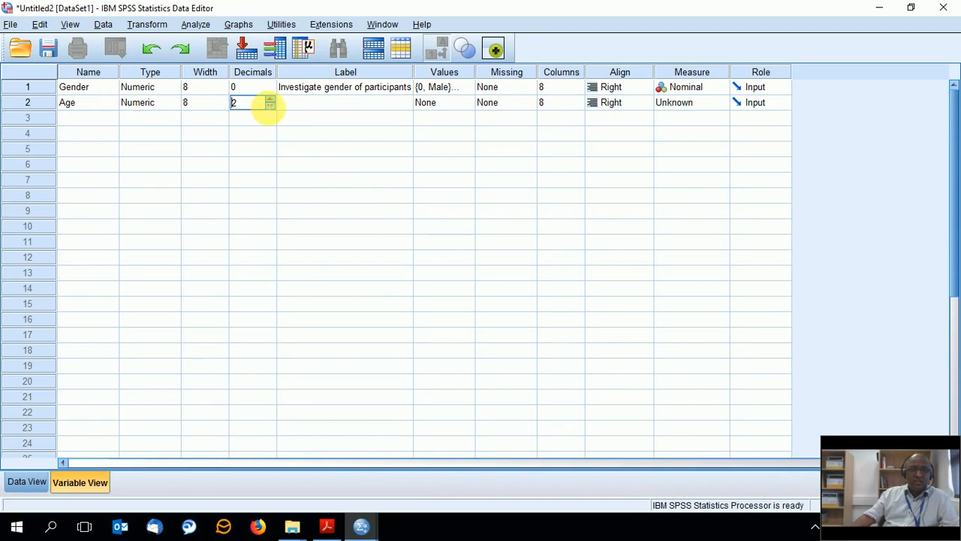
double_click(270, 106)
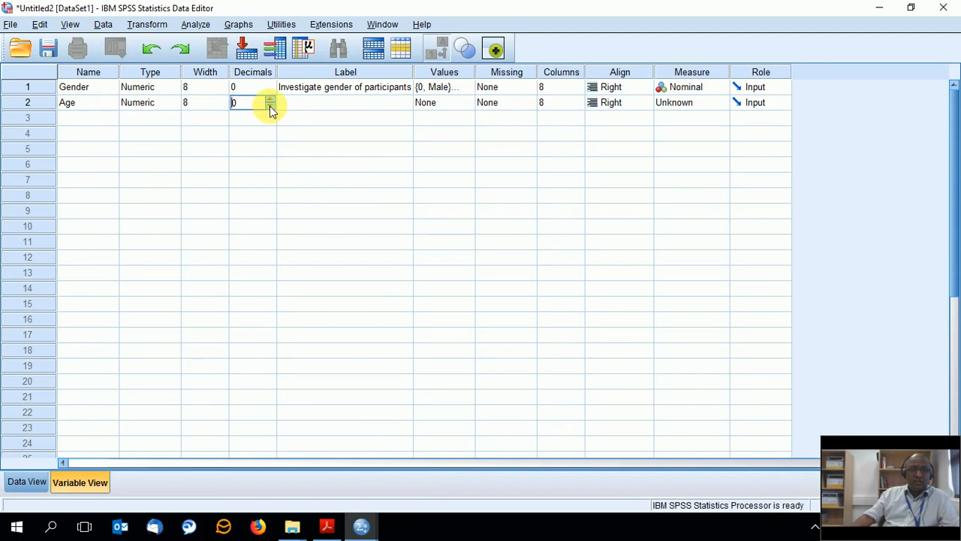
click(314, 105)
text(Age )
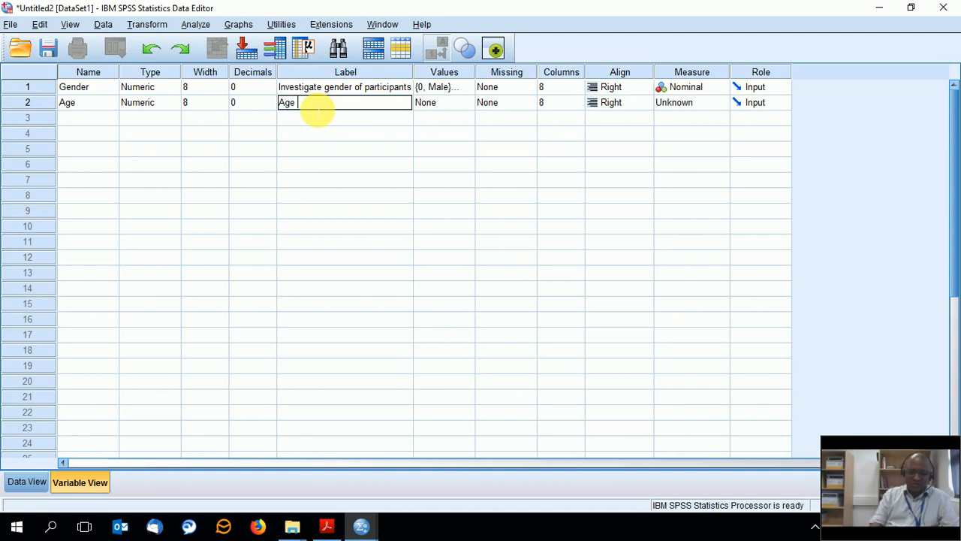
text(of participants)
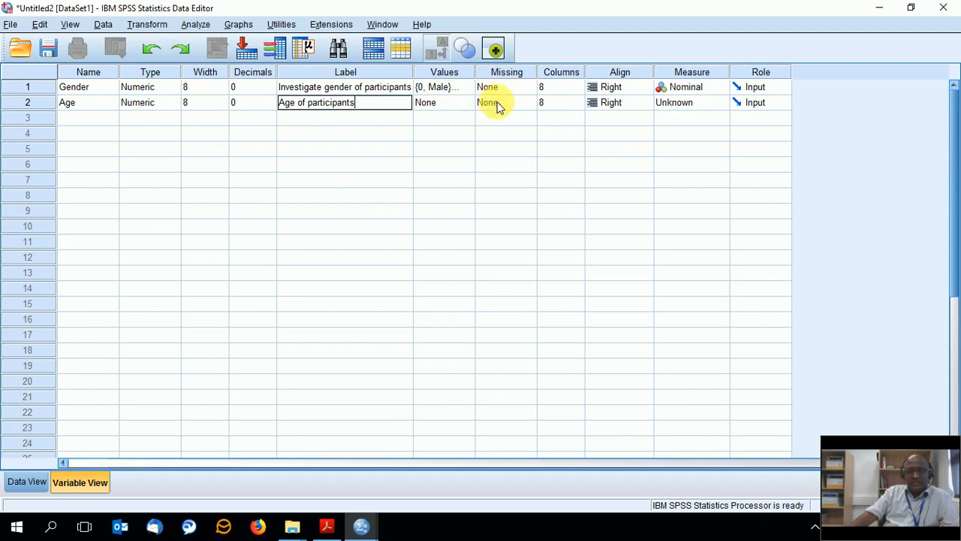
Step: Set the Age variable's measurement level to Scale
click(704, 103)
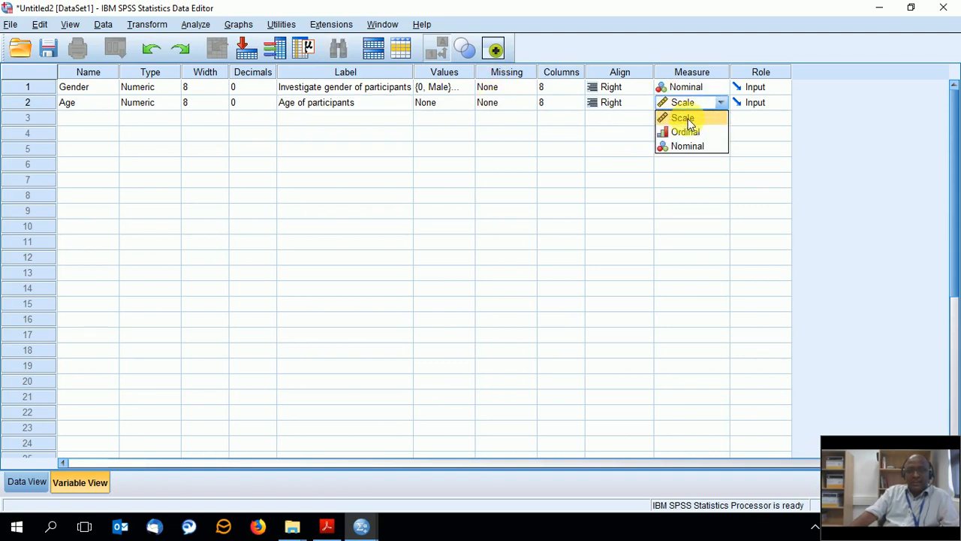
click(687, 119)
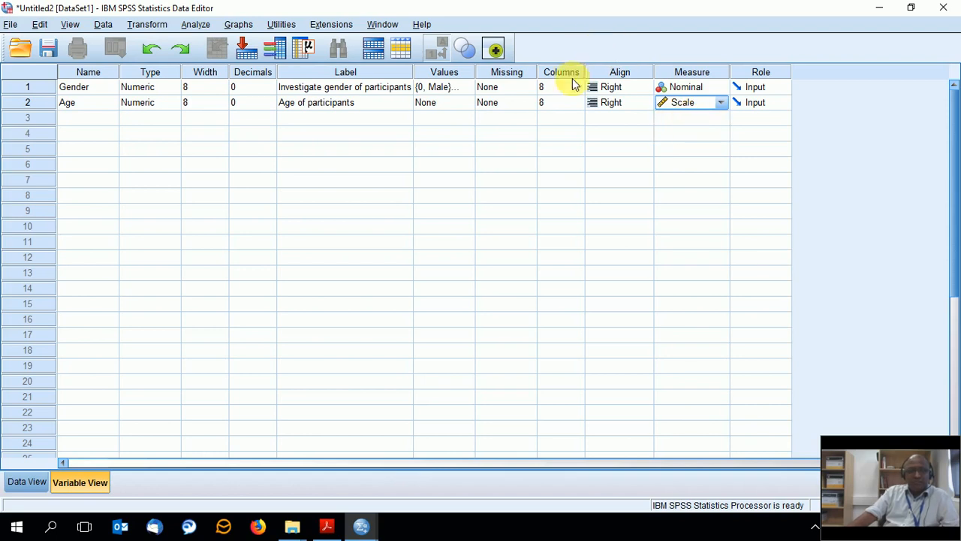
Step: Check the third question in the quest2.pdf questionnaire and name the third variable Exp in the SPSS Data Editor
click(331, 531)
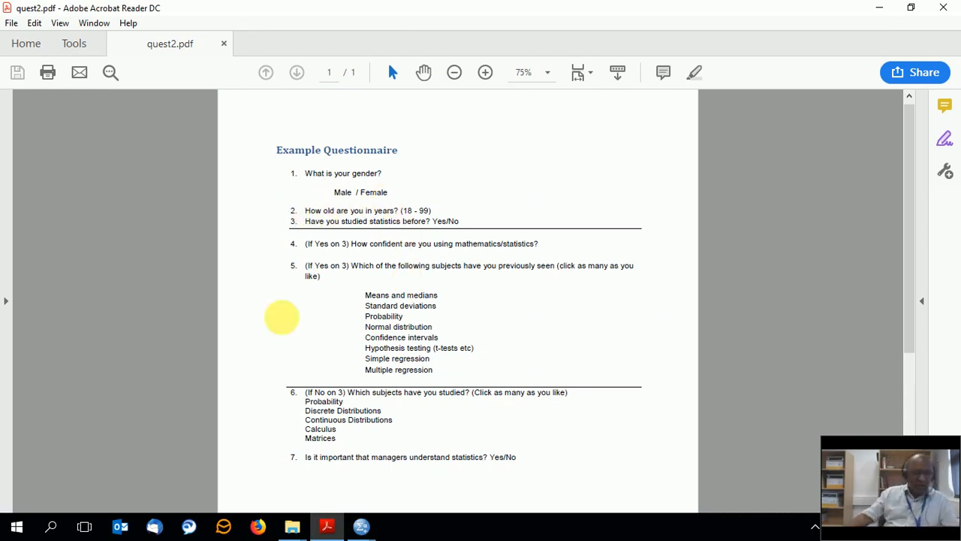
mouse_move(383, 526)
click(446, 474)
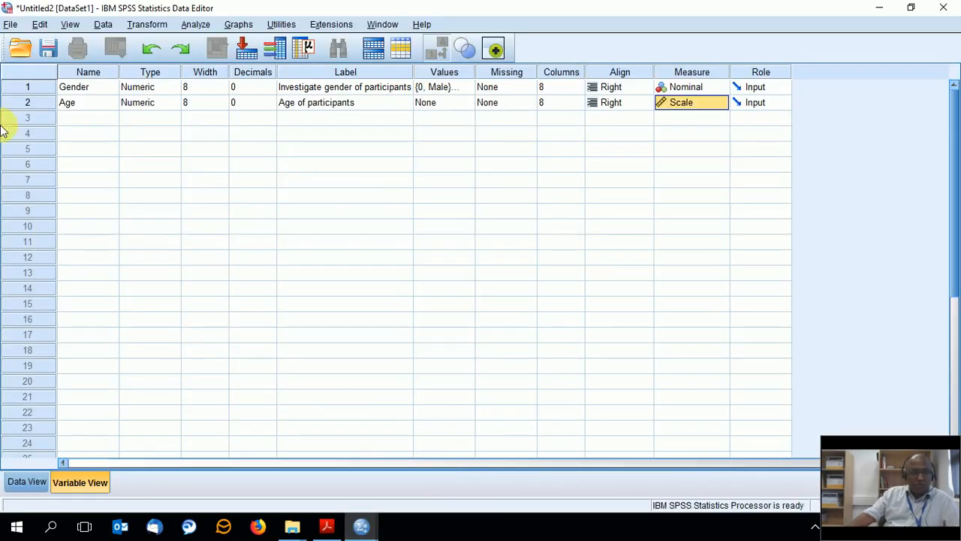
click(89, 119)
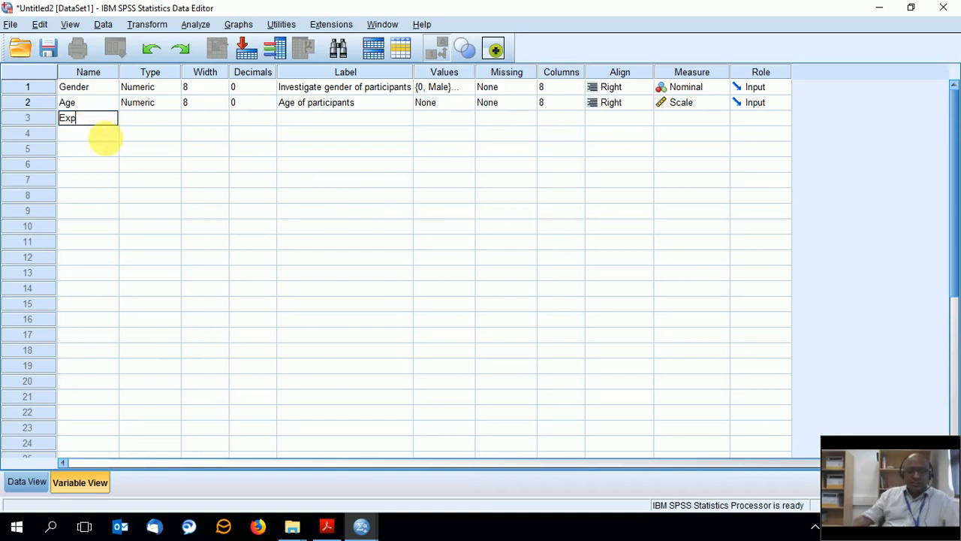
click(326, 526)
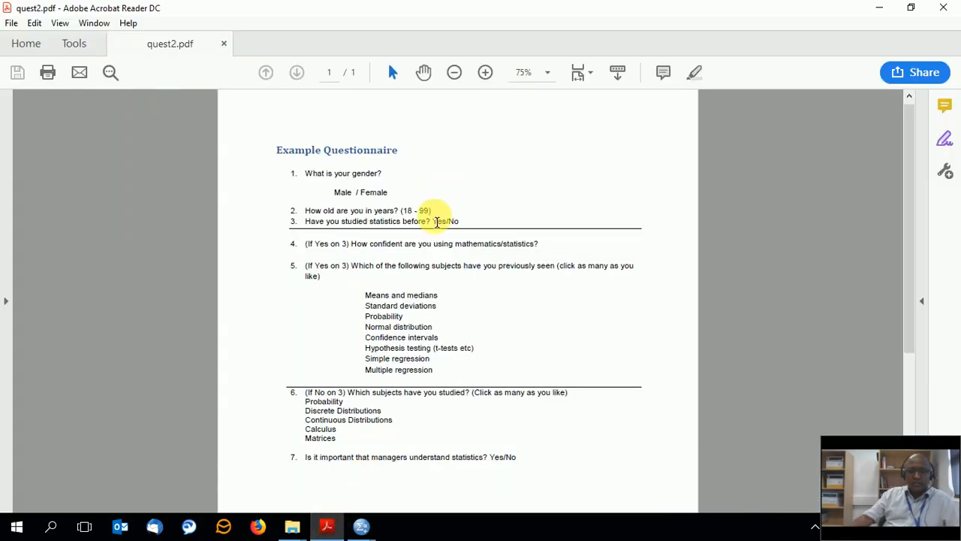
click(362, 528)
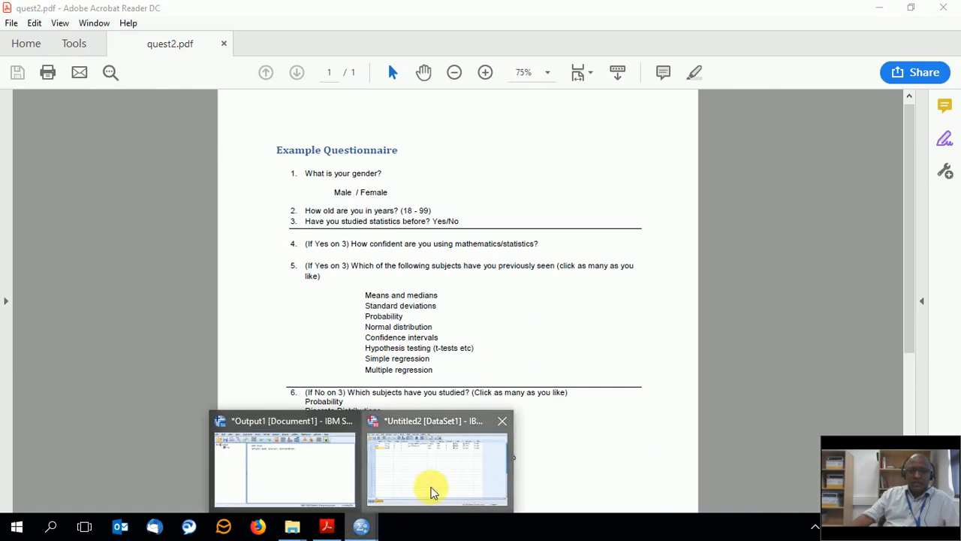
click(430, 492)
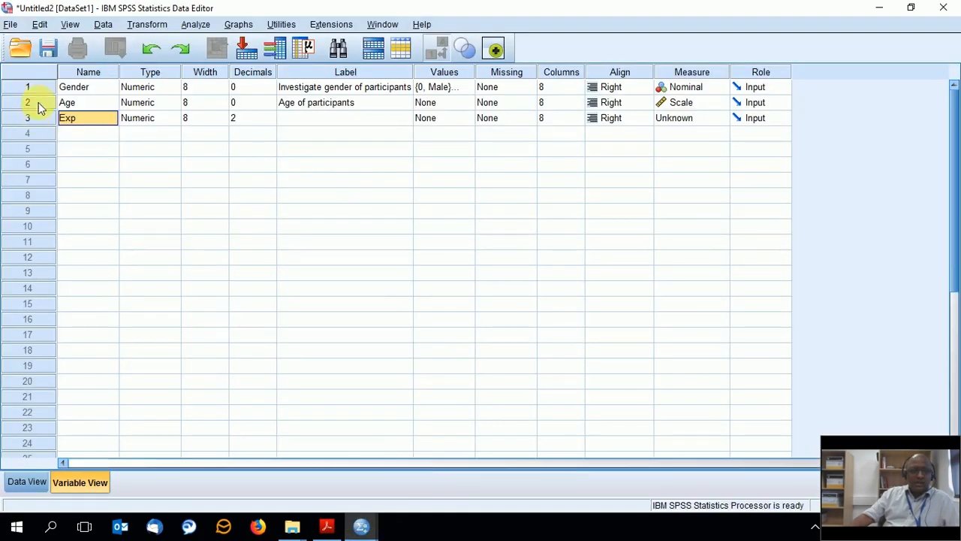
Step: Give the Exp variable the label "Prior math/stats knowledge"
click(296, 120)
click(300, 122)
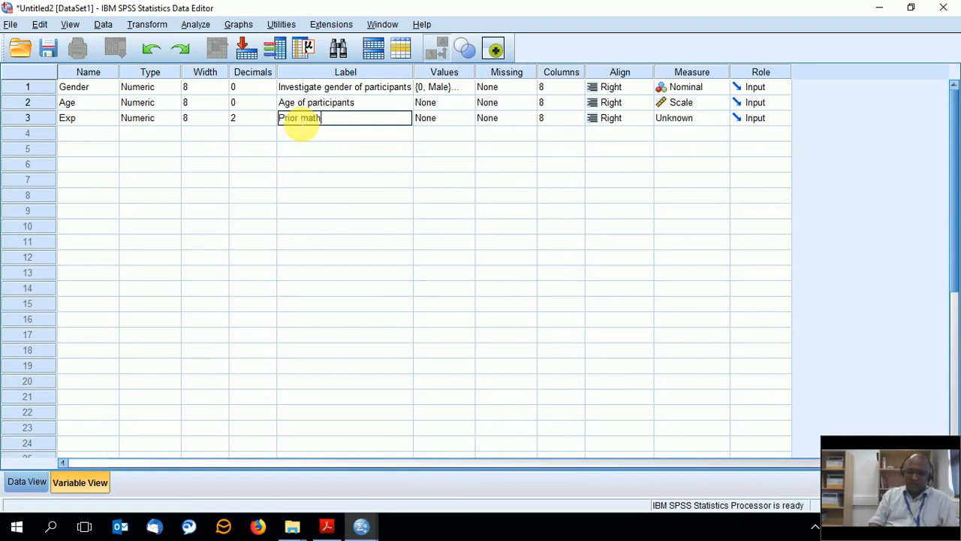
text(Prior math/stats)
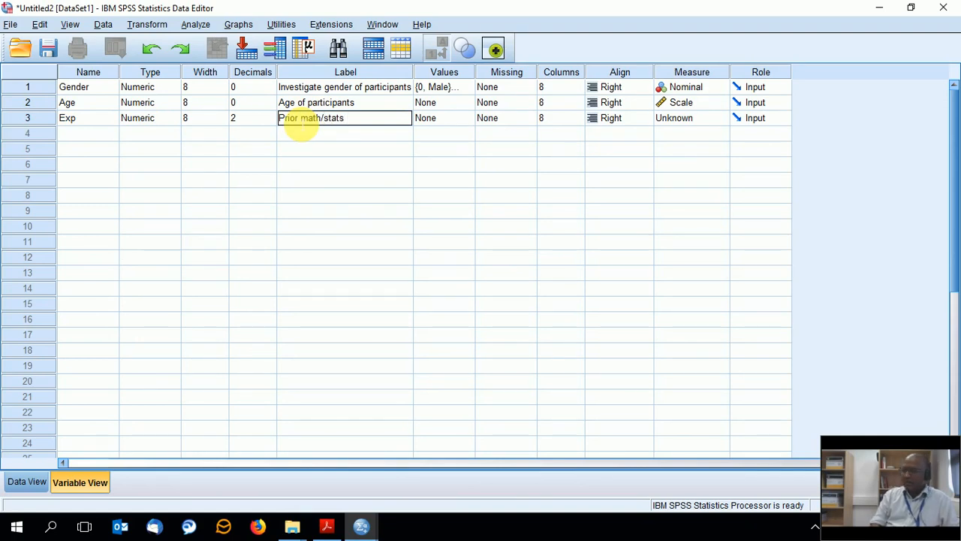
text( knowledge)
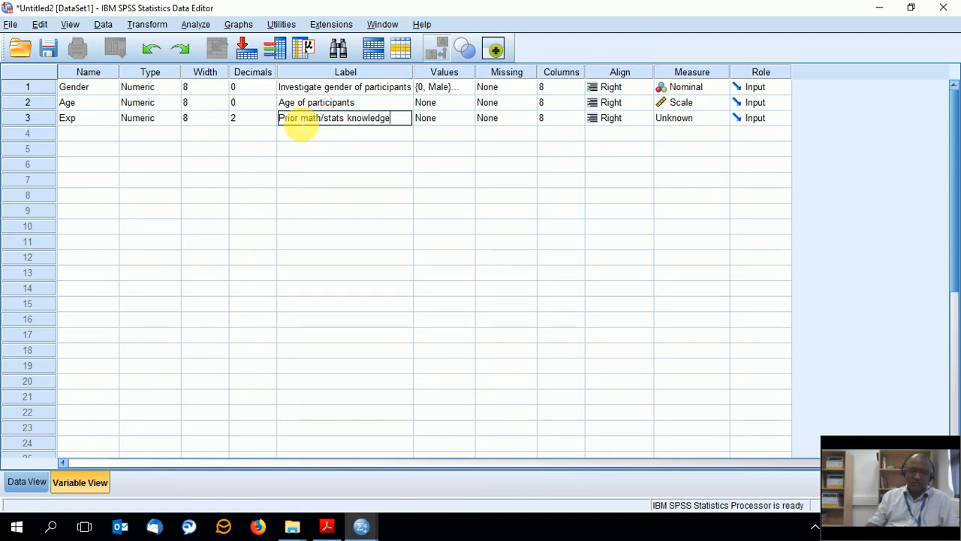
key(alt+p)
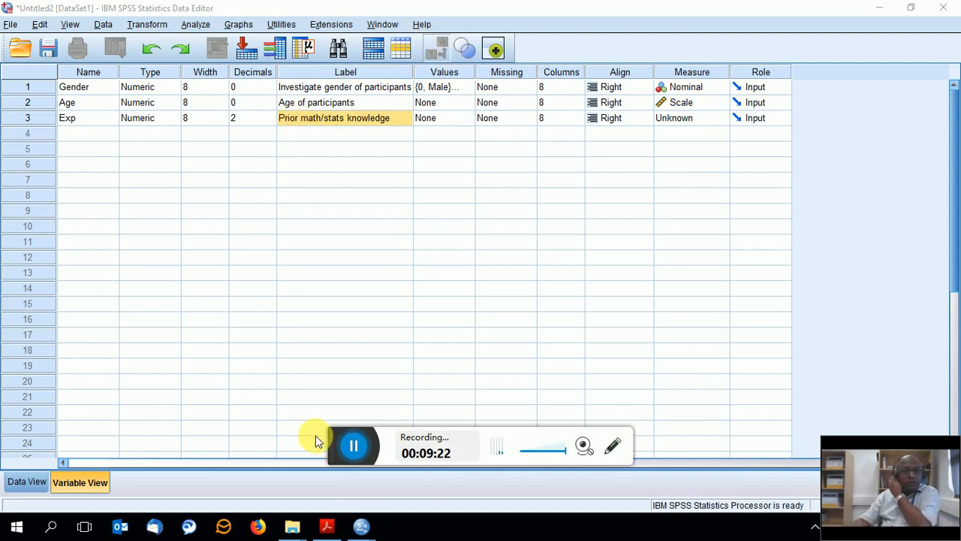
Step: Set the Exp variable's decimals to 0
click(269, 118)
click(270, 116)
click(270, 121)
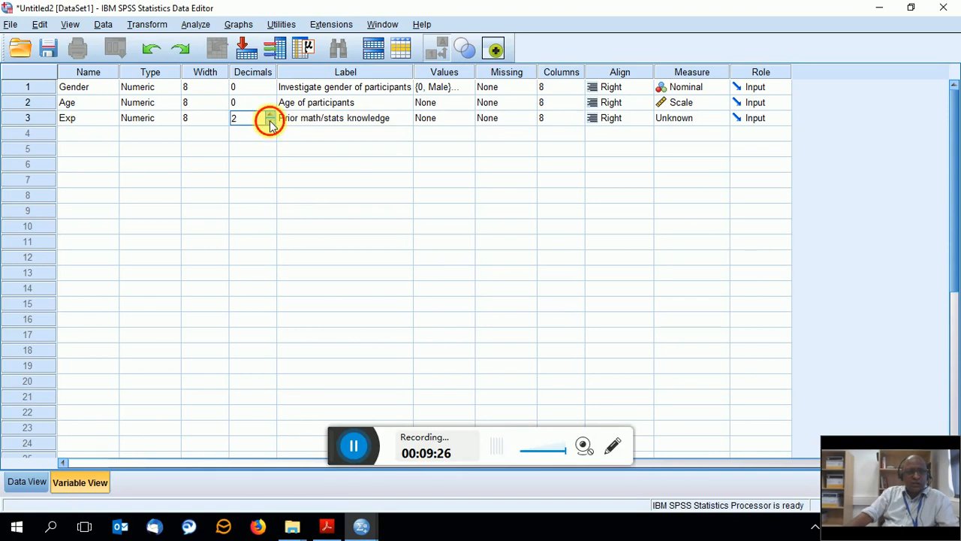
click(270, 121)
click(270, 121)
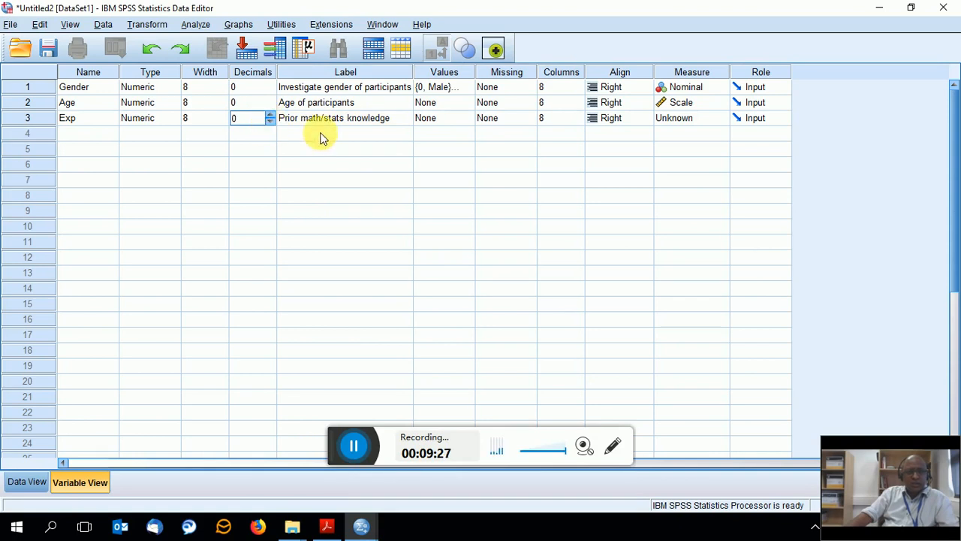
Step: Check the answer options in the quest2.pdf questionnaire and add the value label 0 = No for the Exp variable in SPSS
click(448, 123)
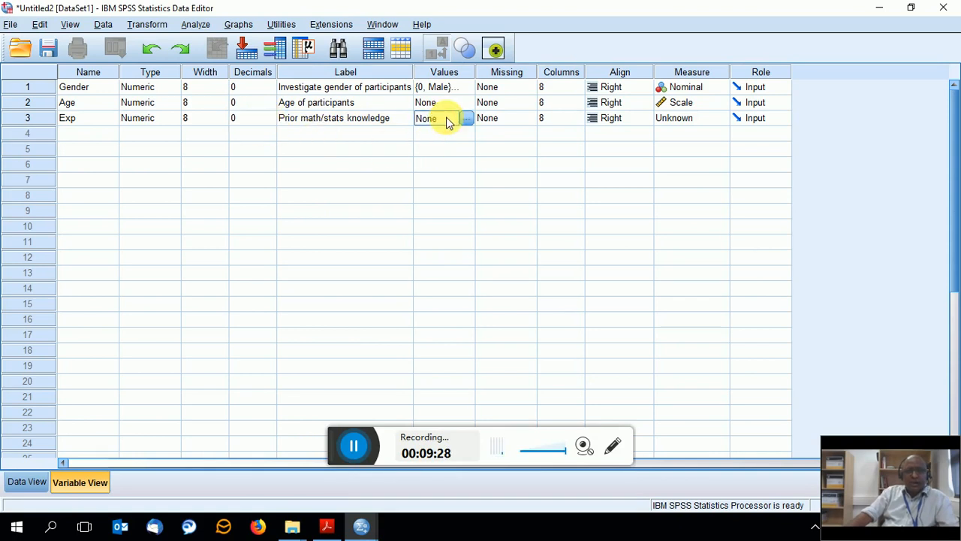
click(359, 524)
click(329, 526)
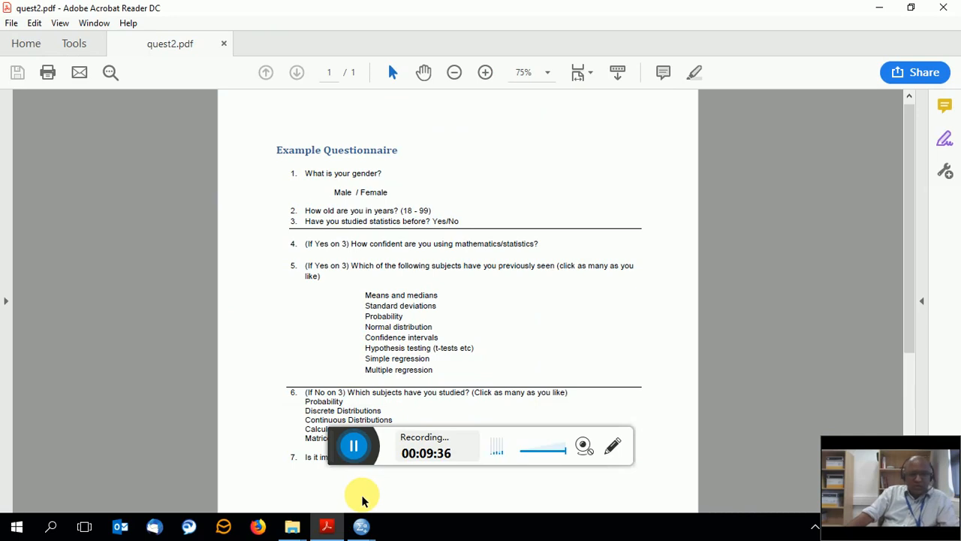
mouse_move(361, 524)
click(430, 483)
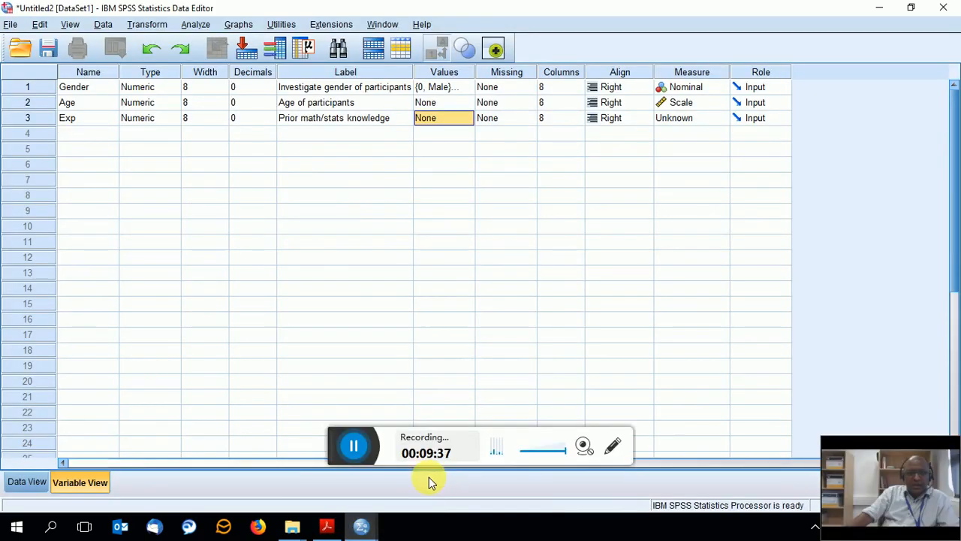
click(442, 118)
click(467, 117)
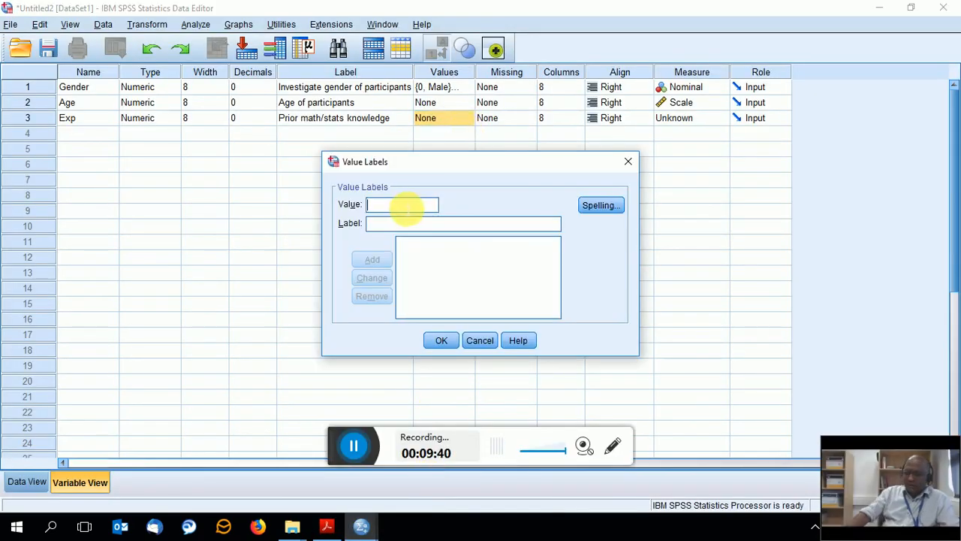
text(0)
key(Tab)
text(No)
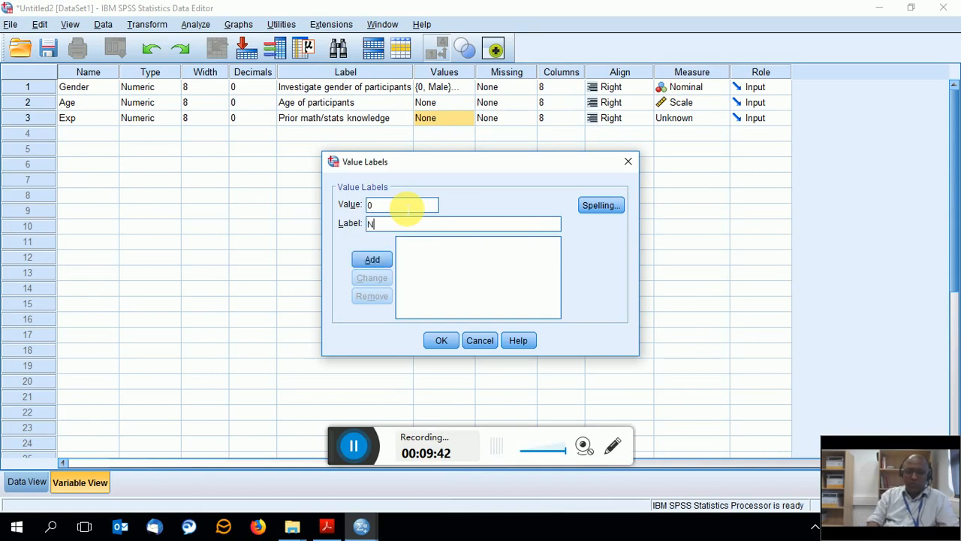
click(371, 261)
Step: Add the value label 1 = Yes for the Exp variable and apply its value labels
text(1)
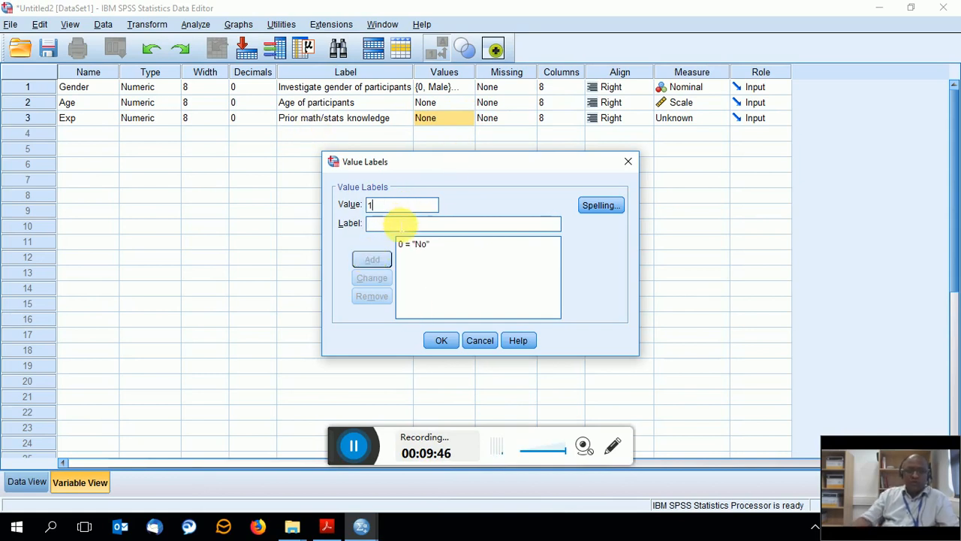
key(Tab)
text(Yes)
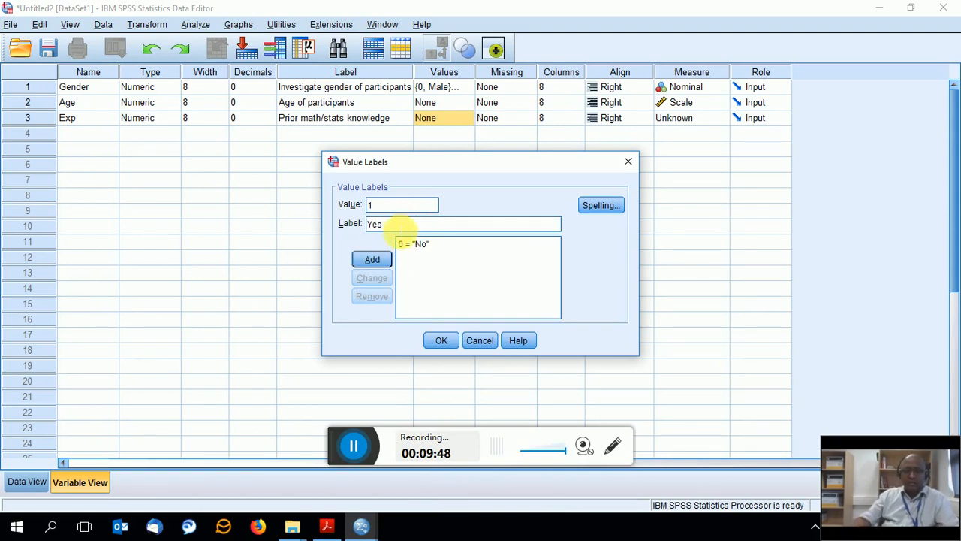
click(371, 260)
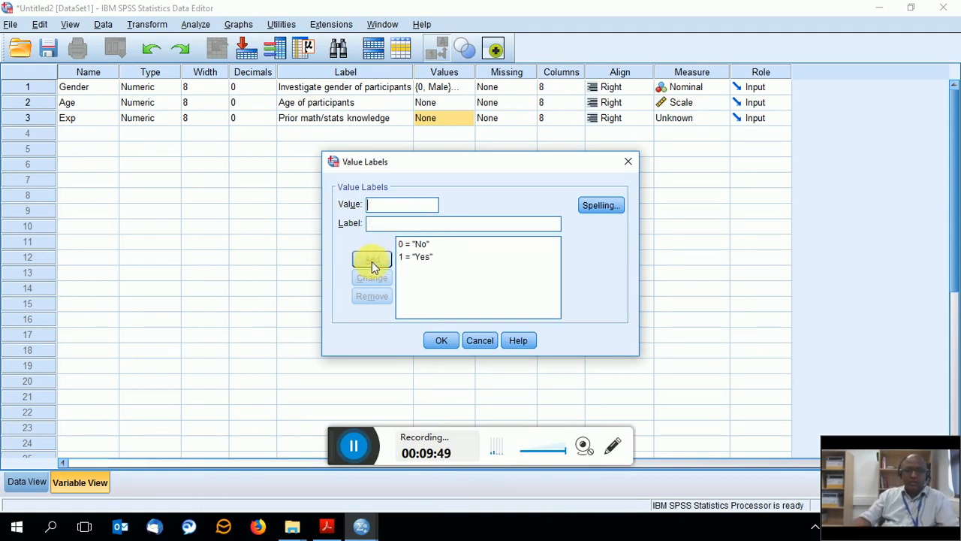
click(448, 341)
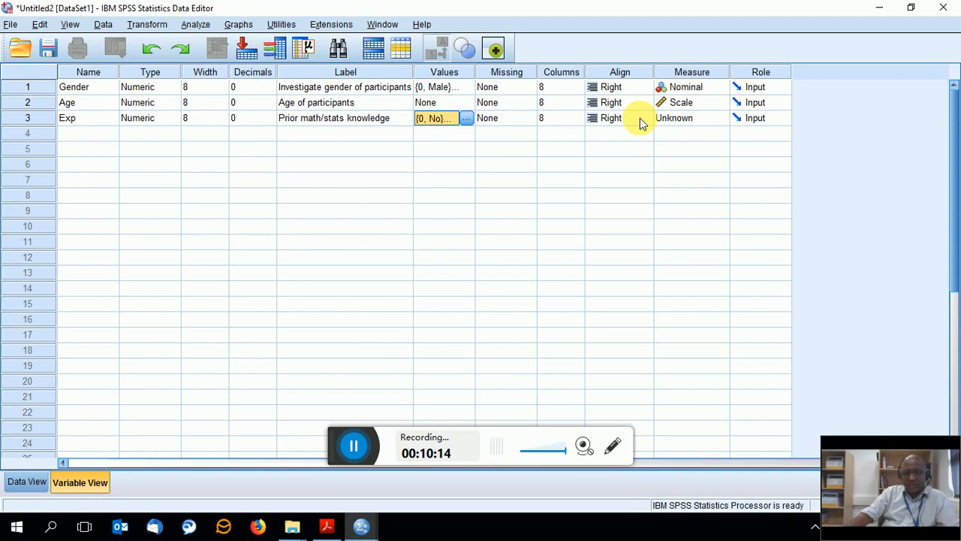
Step: Set the Exp variable's measurement level to Nominal
click(691, 118)
click(690, 119)
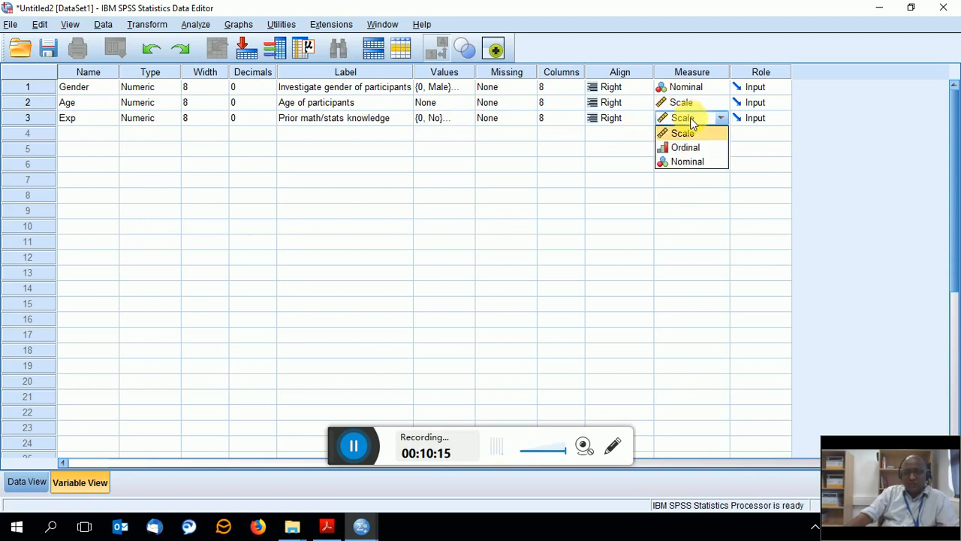
click(704, 161)
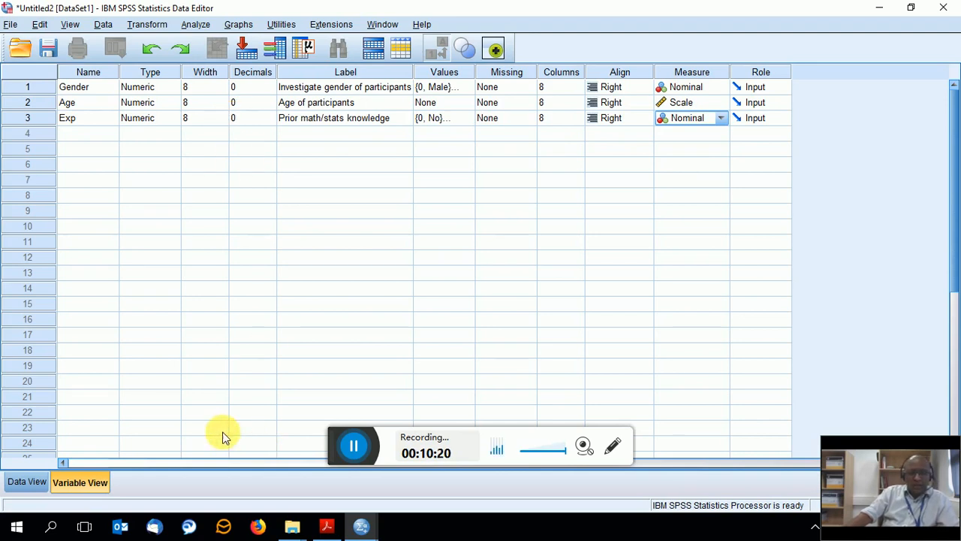
Step: Switch to the quest2.pdf questionnaire and examine question 3 and the follow-up questions that depend on its Yes/No answer
click(328, 526)
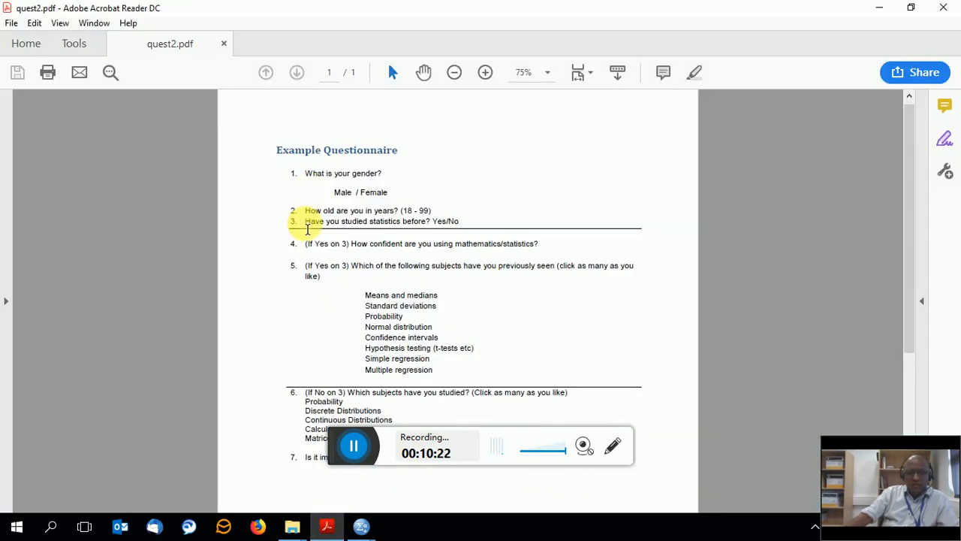
drag(306, 221, 456, 225)
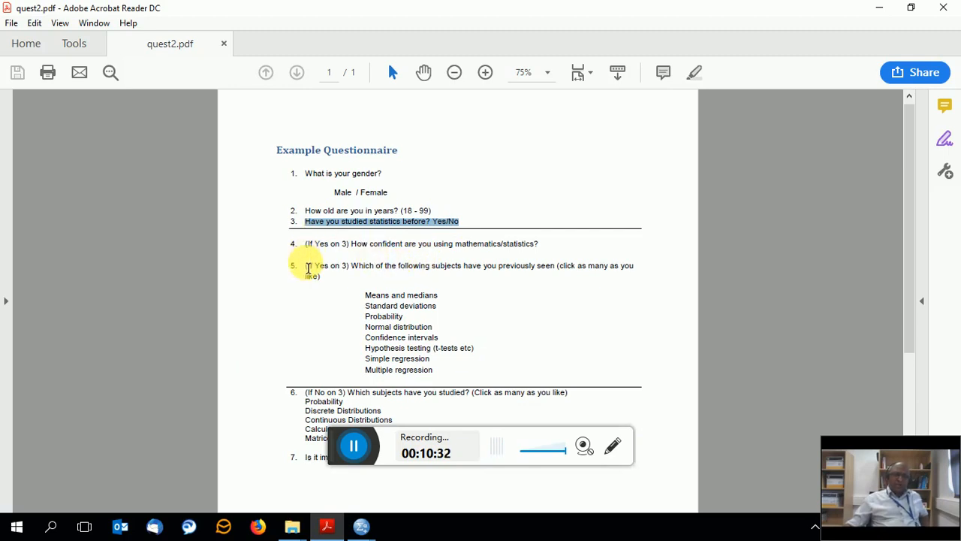
scroll(305, 268, down, 1)
scroll(305, 268, down, 1)
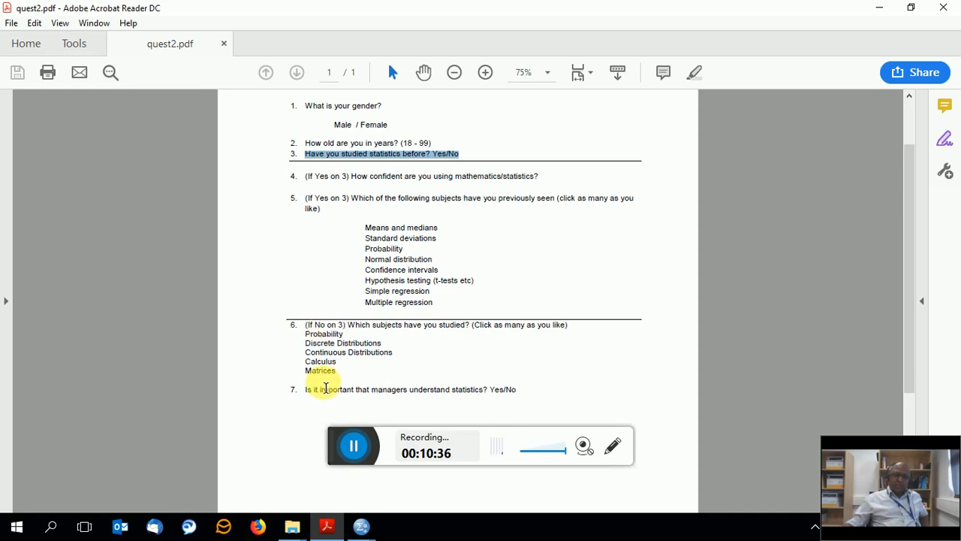
scroll(323, 389, up, 1)
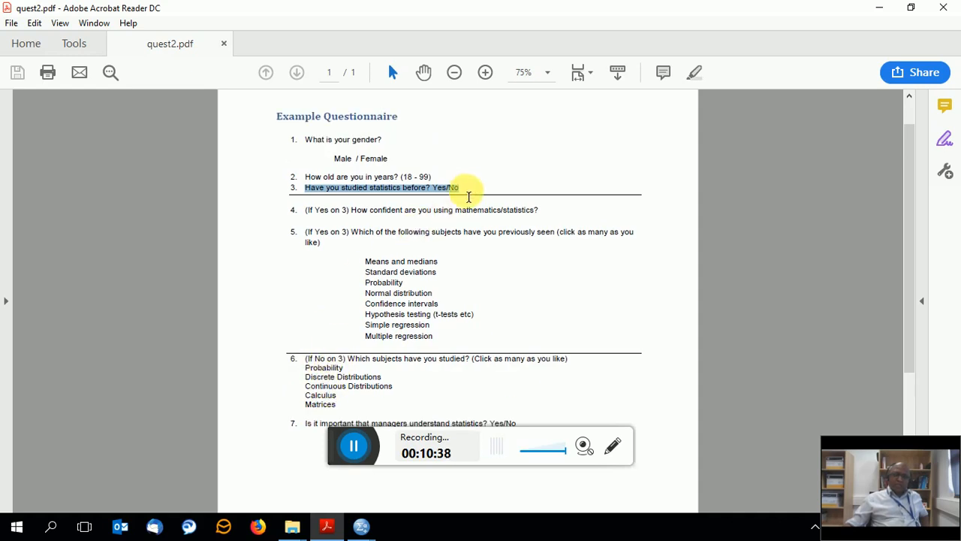
click(467, 189)
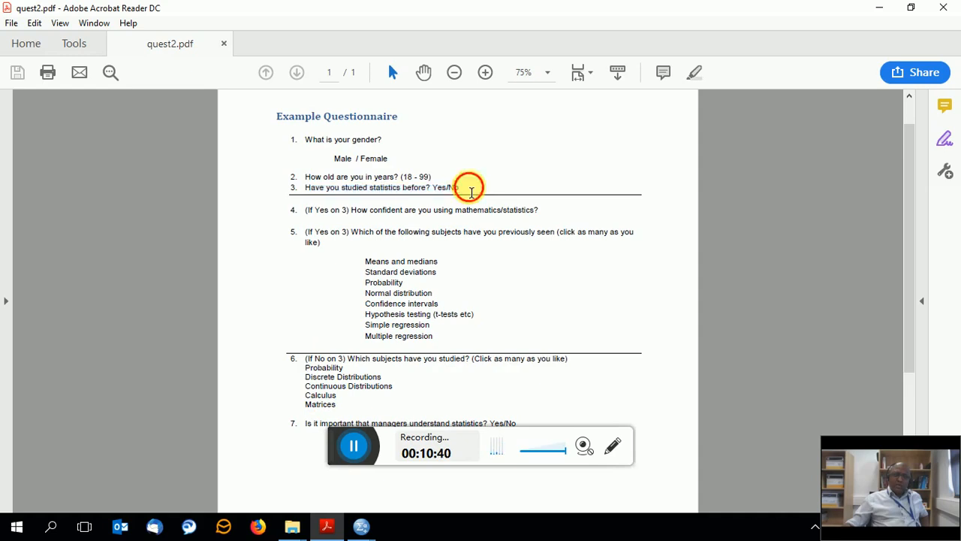
scroll(382, 229, down, 2)
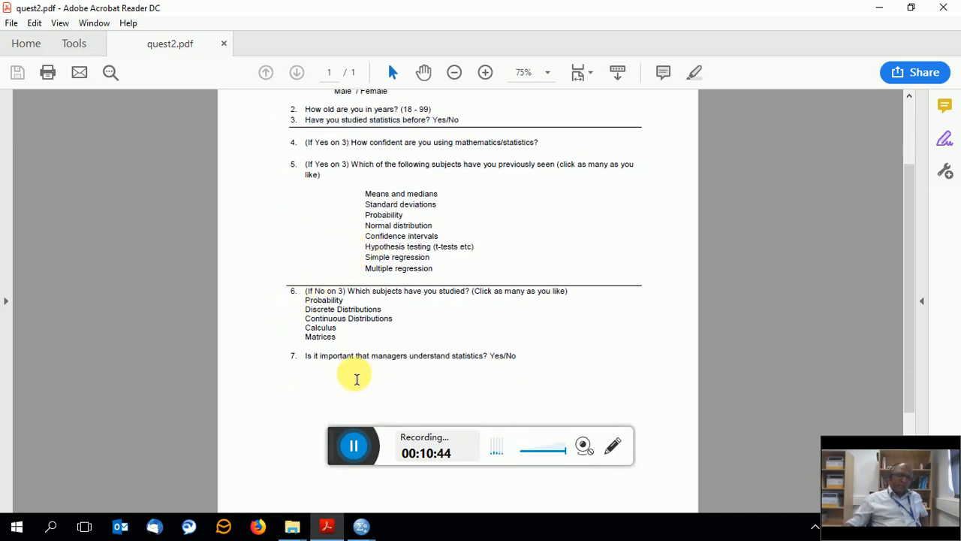
scroll(357, 379, up, 1)
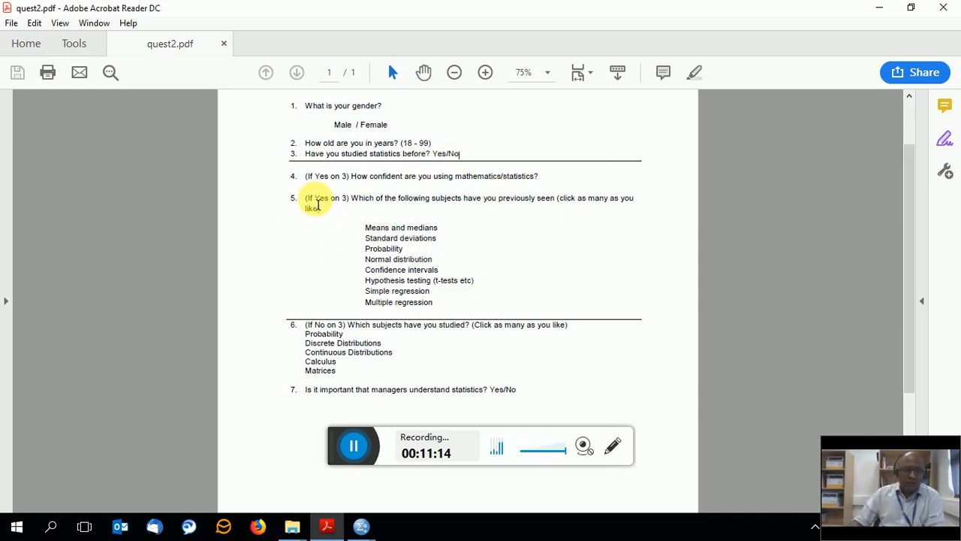
Step: In the Workshop2 folder, rename the quest4 Word document as question4 and open it
mouse_move(292, 524)
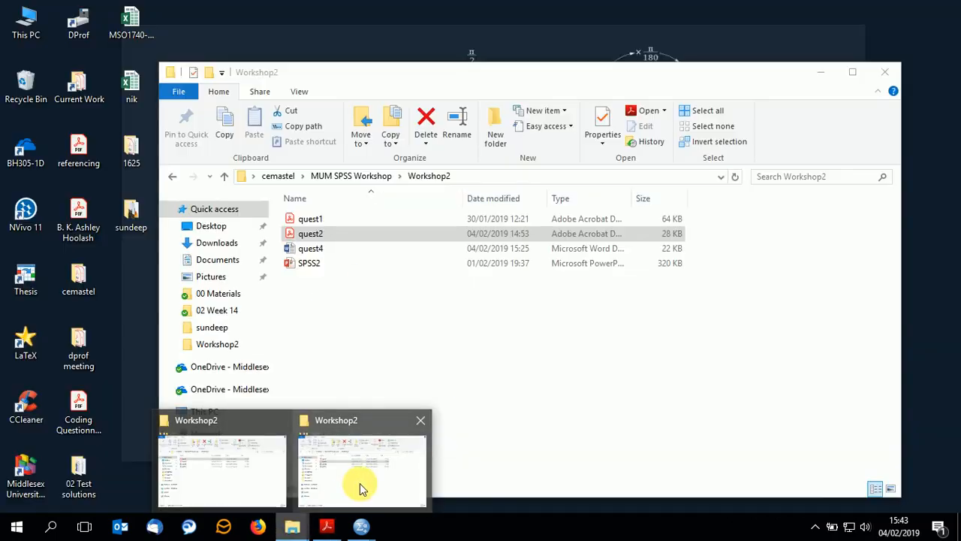
click(354, 483)
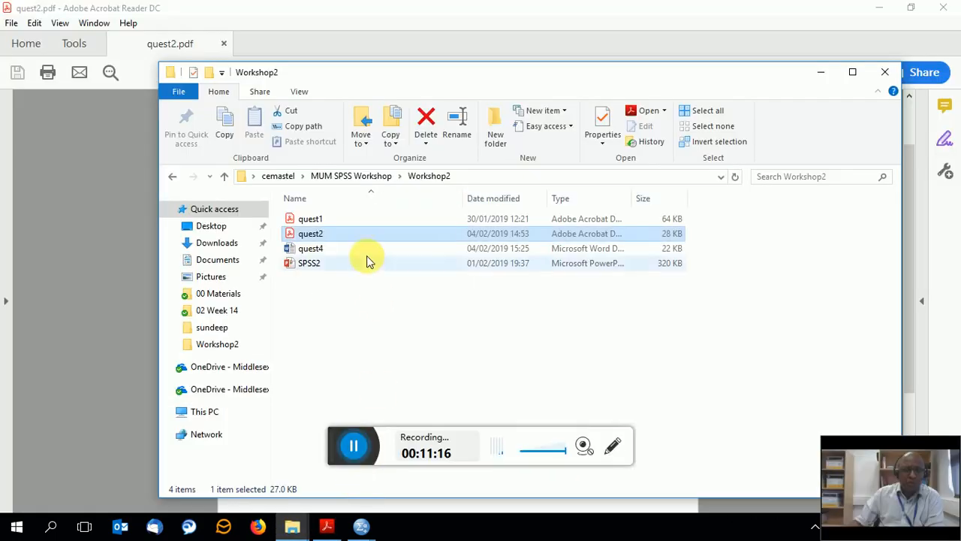
click(320, 255)
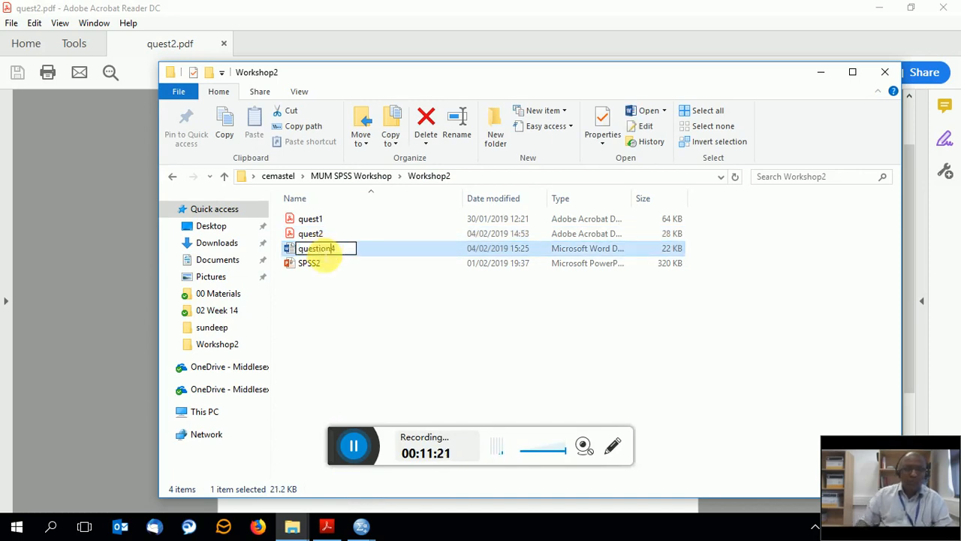
key(Return)
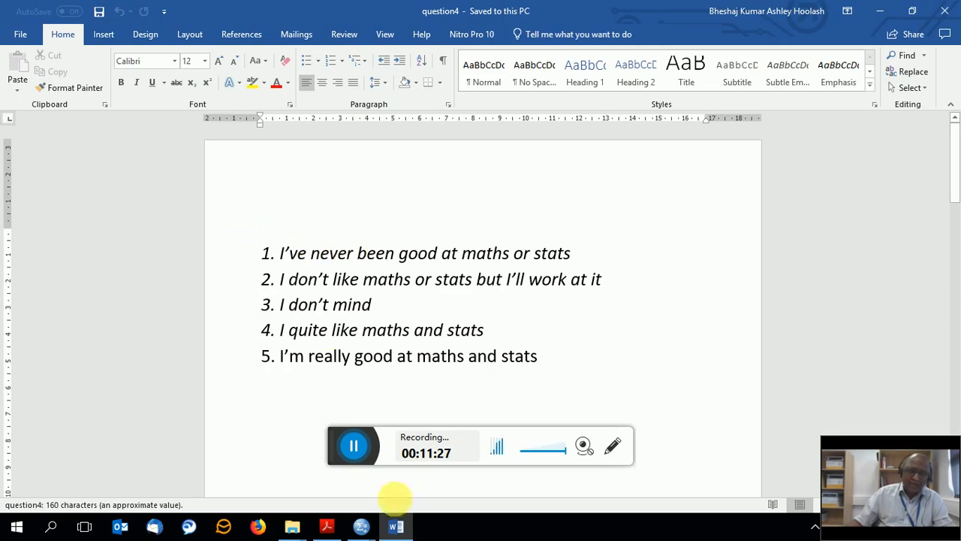
Step: Compare question 4 on mathematics/statistics confidence in quest2.pdf with the five answer options in the question4 Word document
click(328, 524)
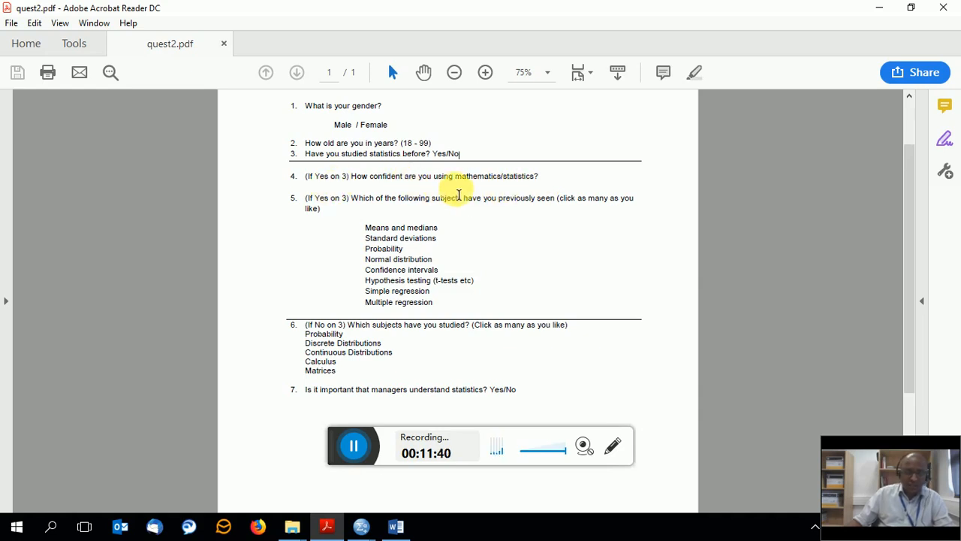
click(396, 526)
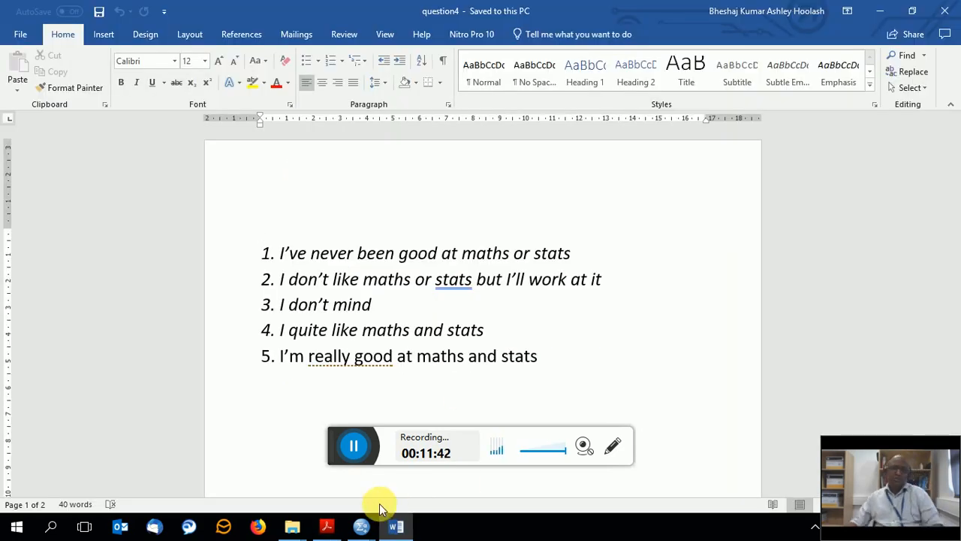
key(alt+Tab)
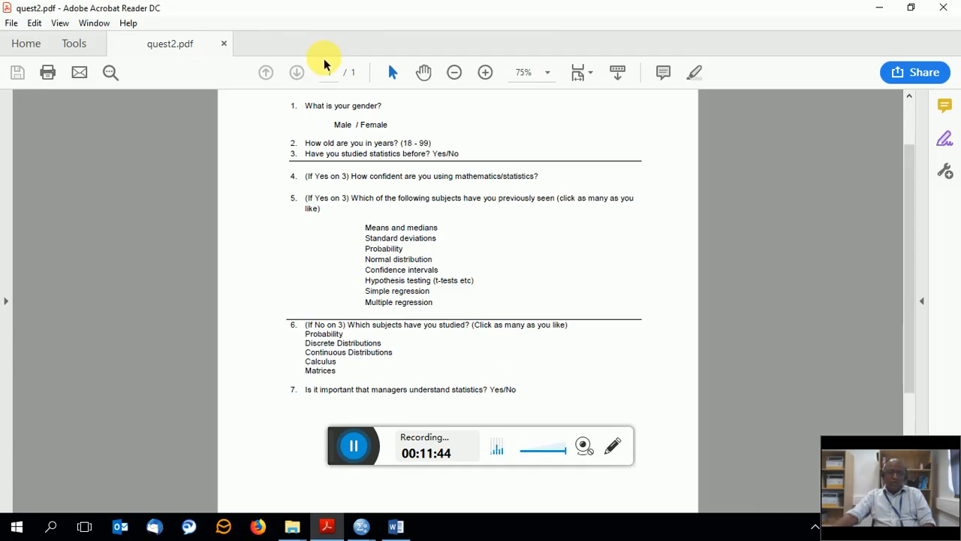
key(alt+Tab)
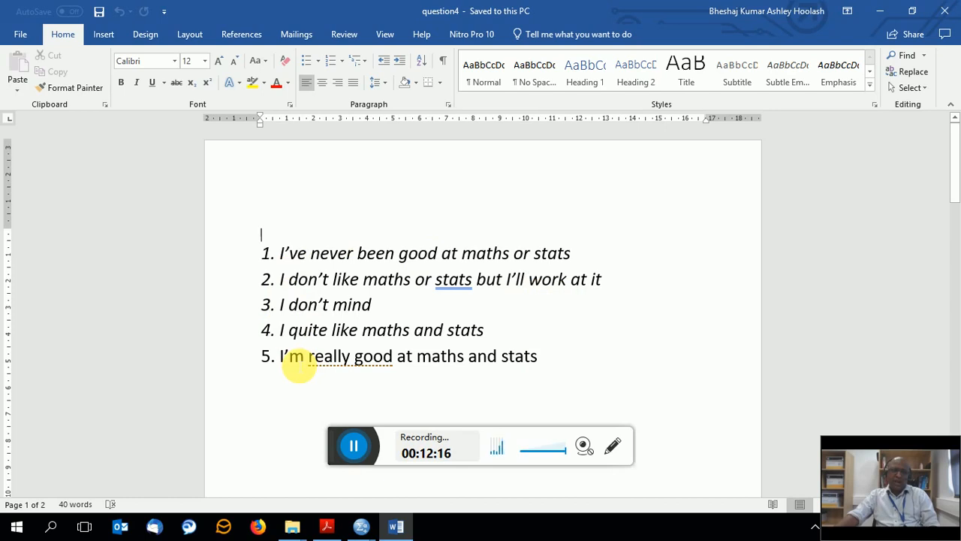
key(alt+Tab)
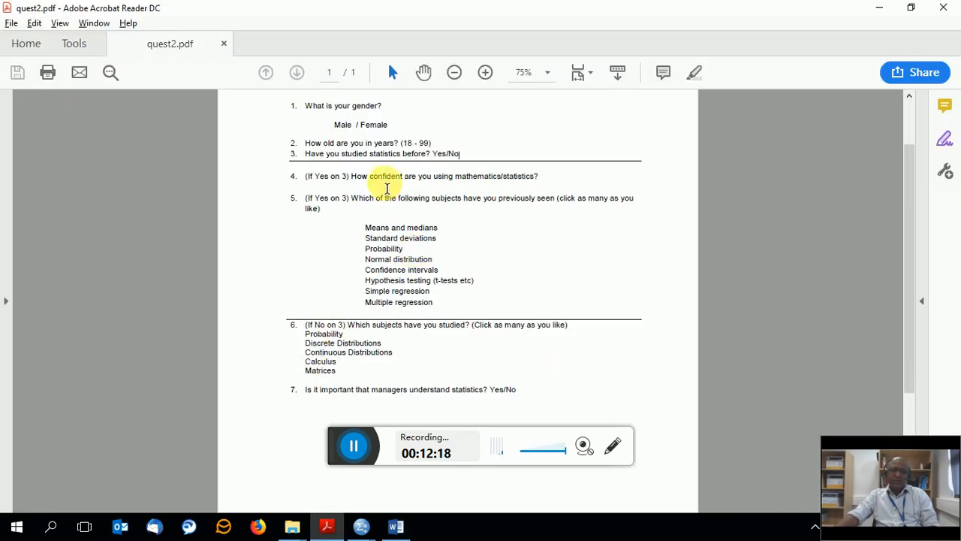
key(alt+Tab)
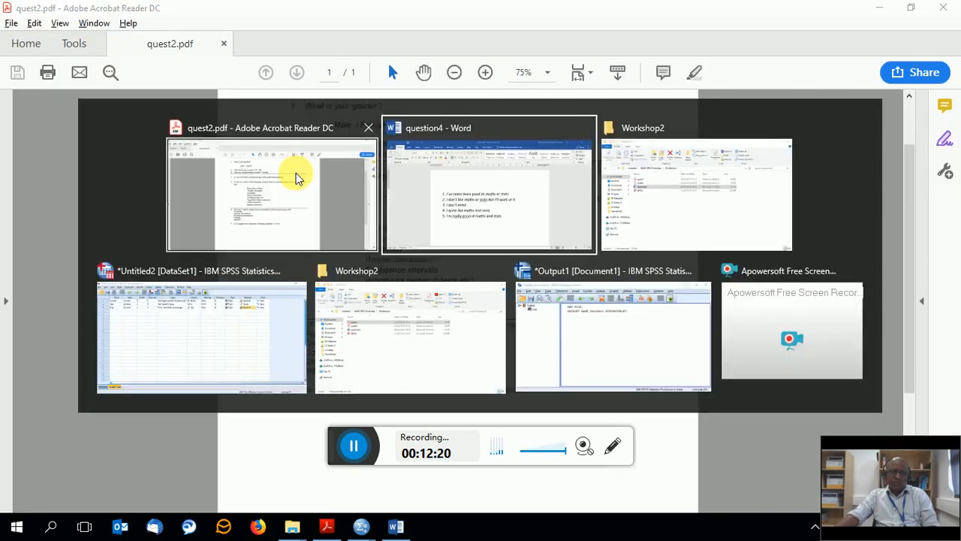
key(alt+Tab)
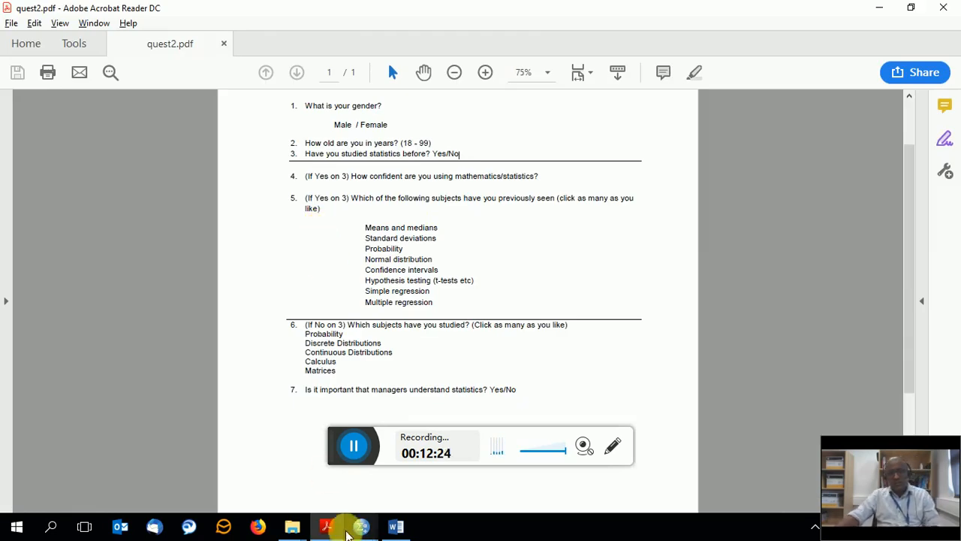
Step: Switch to the SPSS dataset Untitled2 and add a fourth variable named Confident
click(361, 526)
click(429, 471)
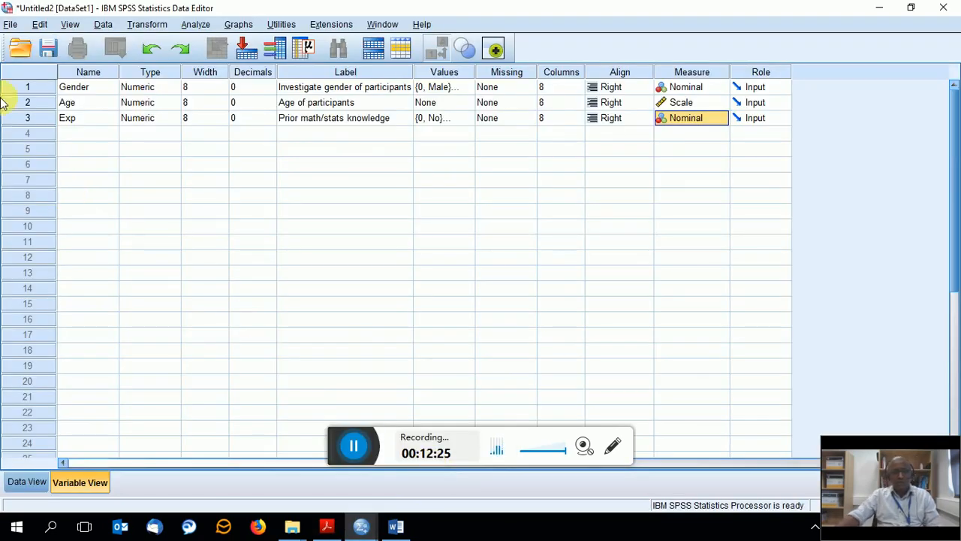
click(75, 134)
text(Confident)
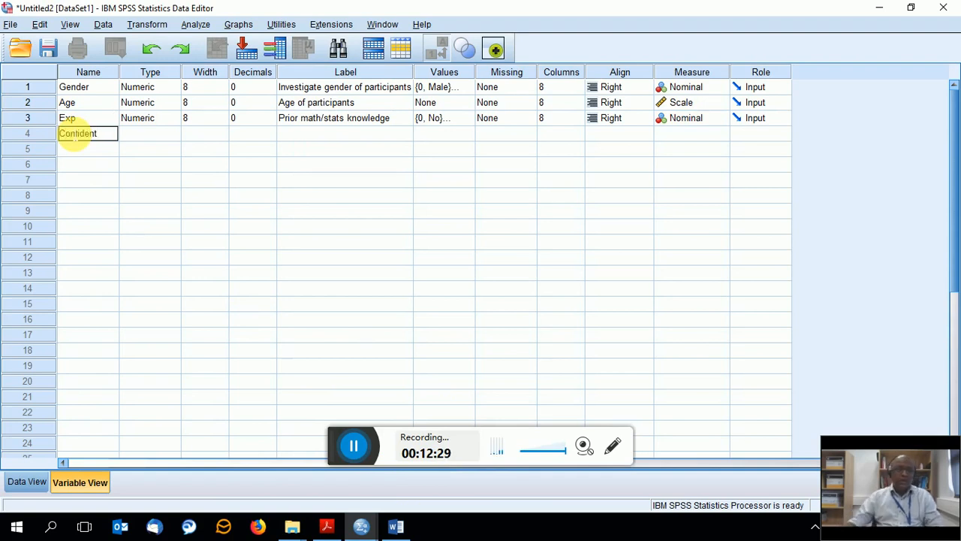
key(Tab)
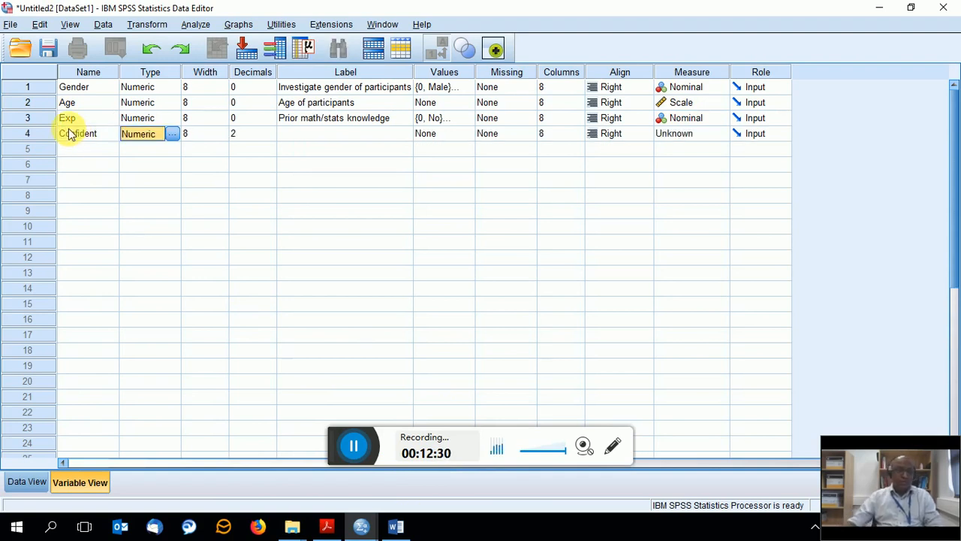
Step: Set the Confident variable's decimals to 0 and its label to "Confidence of participants"
click(264, 135)
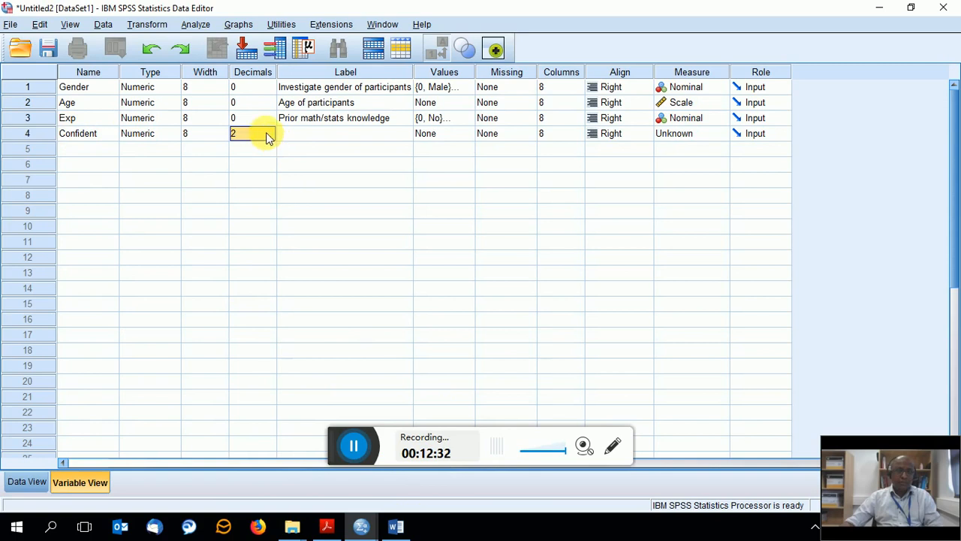
double_click(270, 137)
click(304, 136)
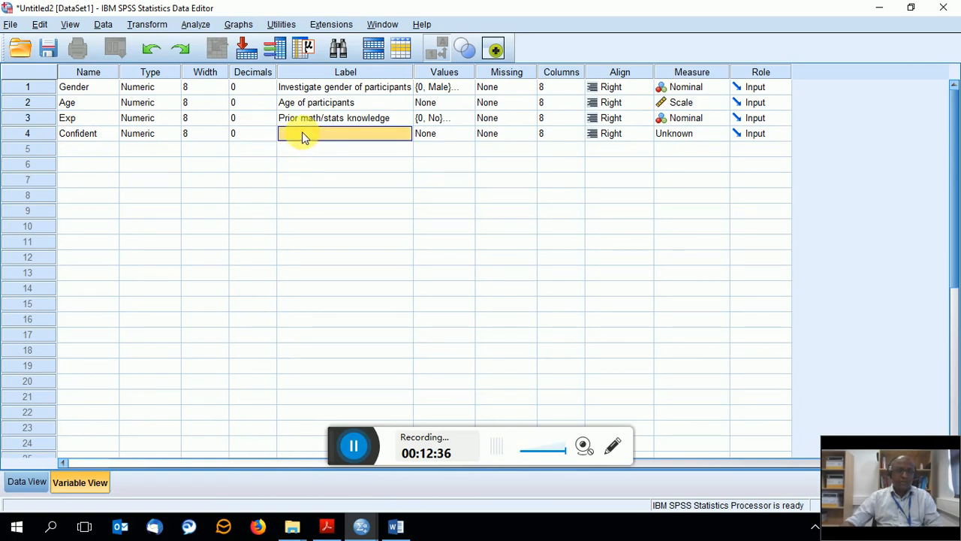
click(306, 137)
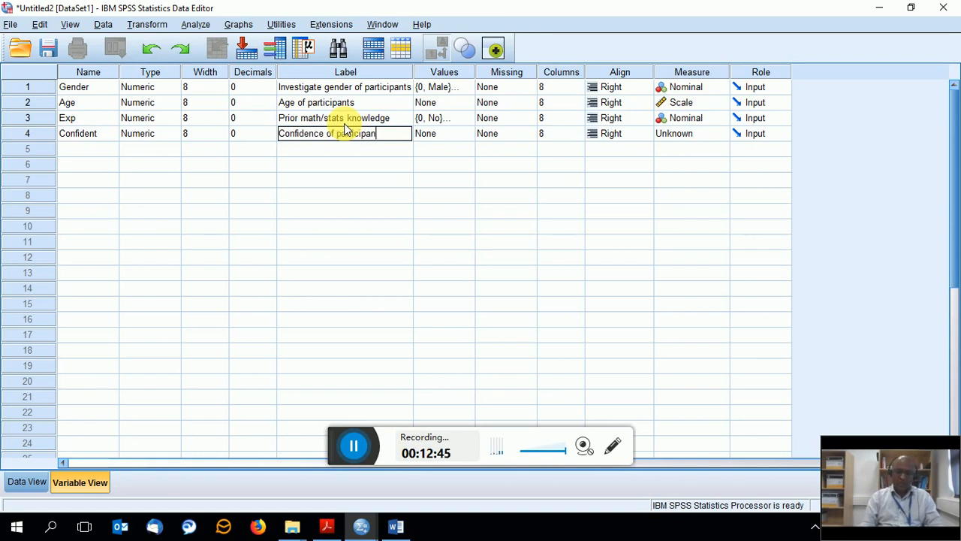
text(ts)
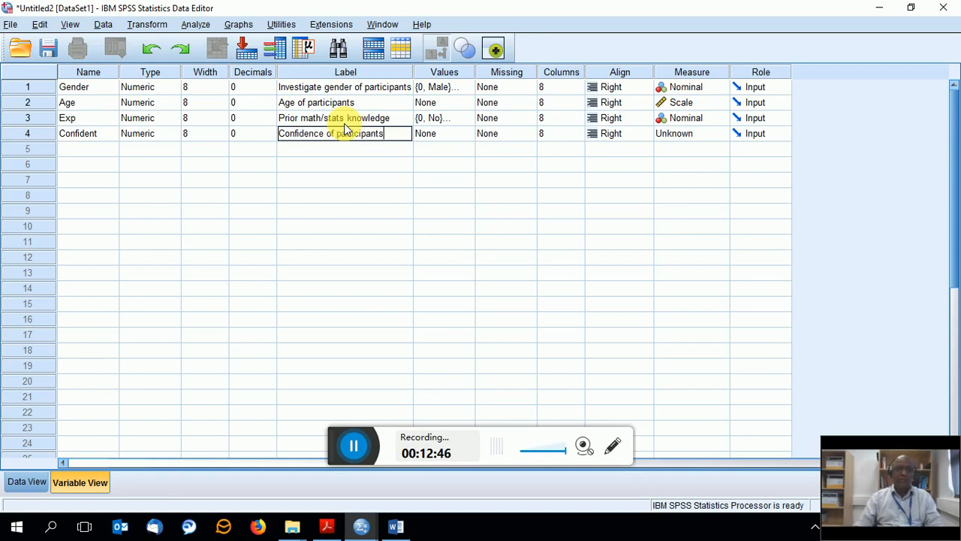
Step: Add the value label 1 = "I've never been good at maths or stats" for Confident, copying the text from the question4 Word document
click(432, 141)
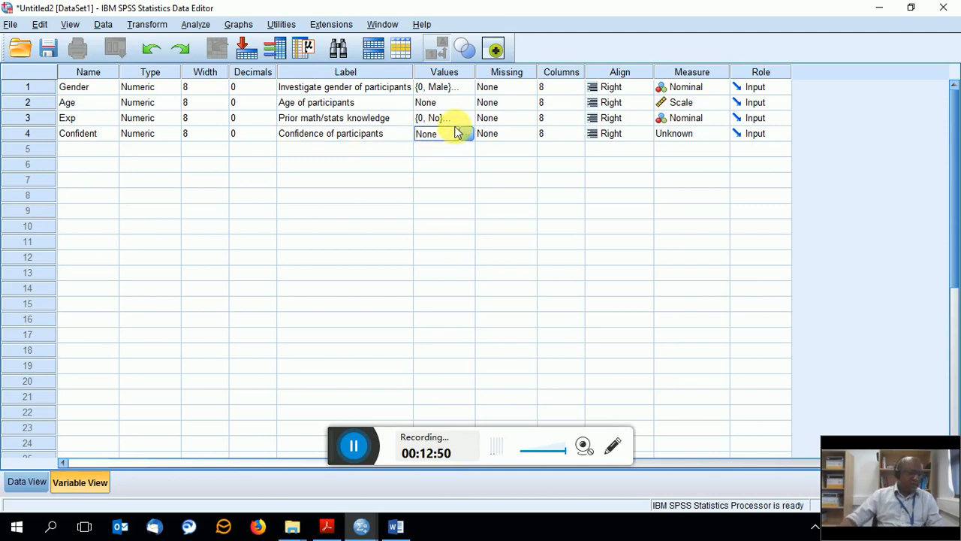
click(467, 133)
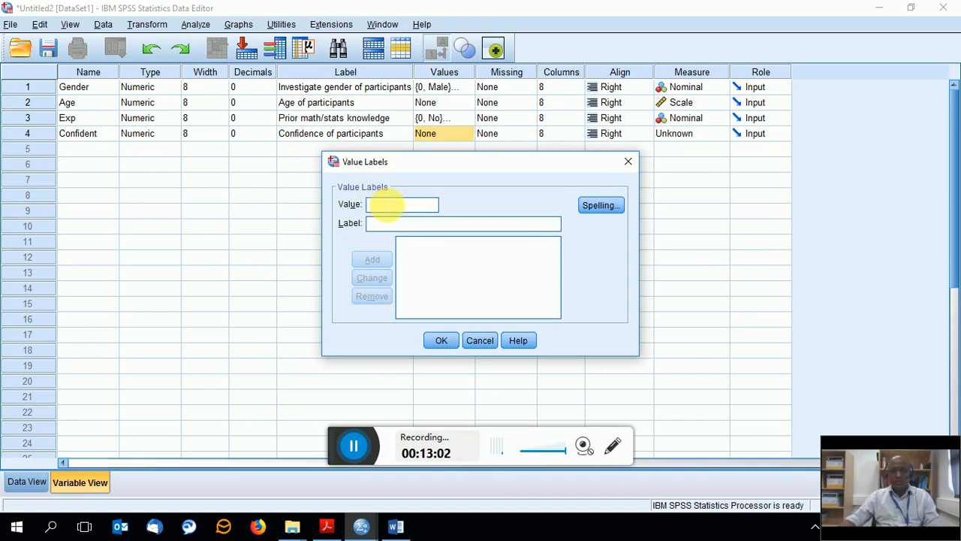
click(396, 526)
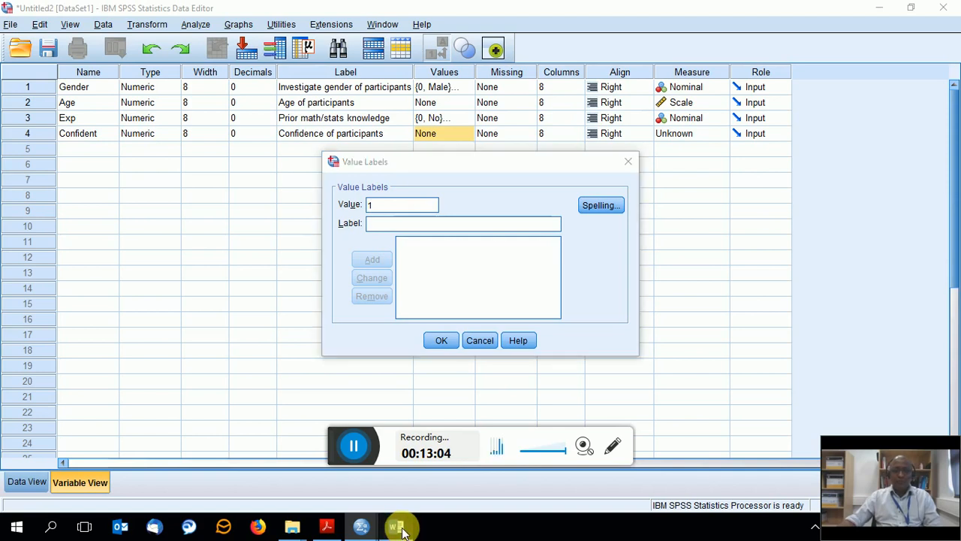
drag(565, 253, 286, 253)
key(ctrl+c)
key(alt+Tab)
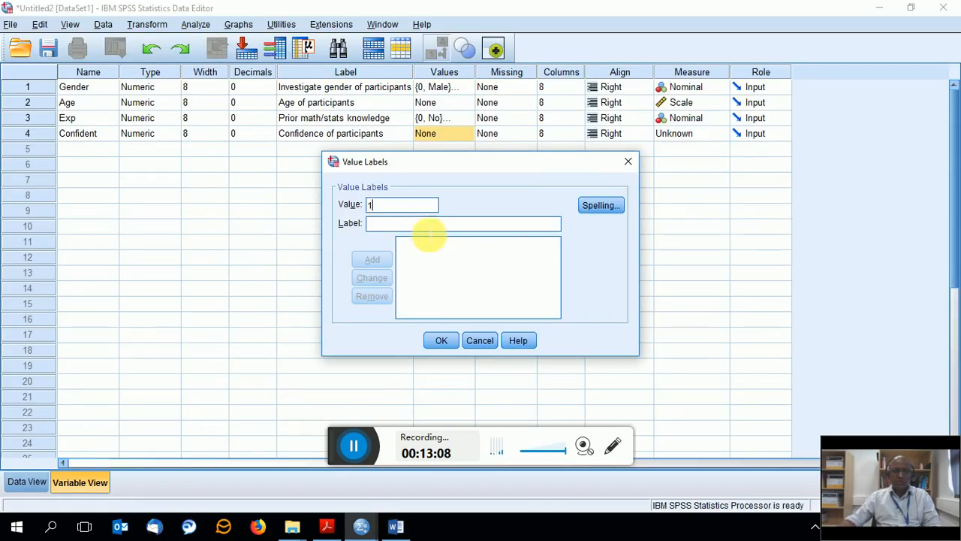
click(416, 225)
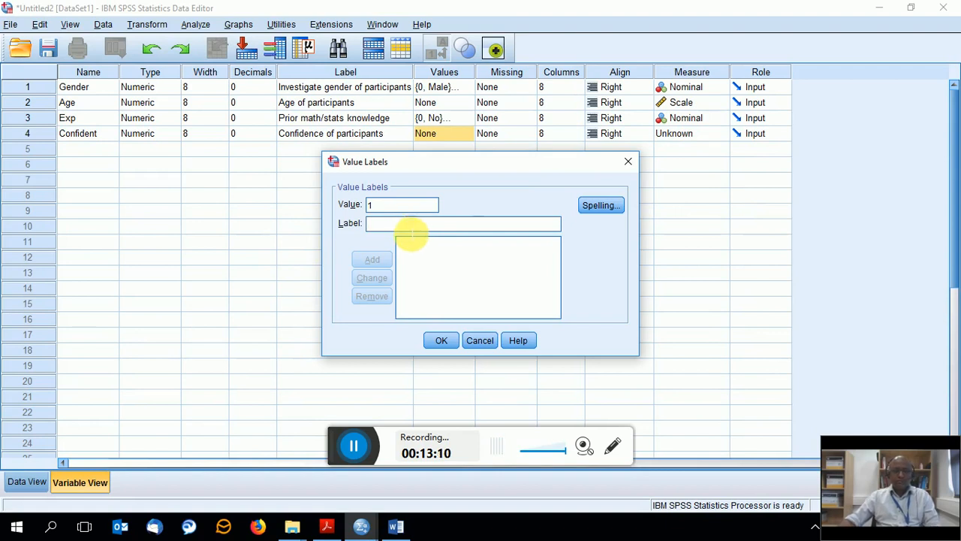
key(ctrl+v)
click(371, 259)
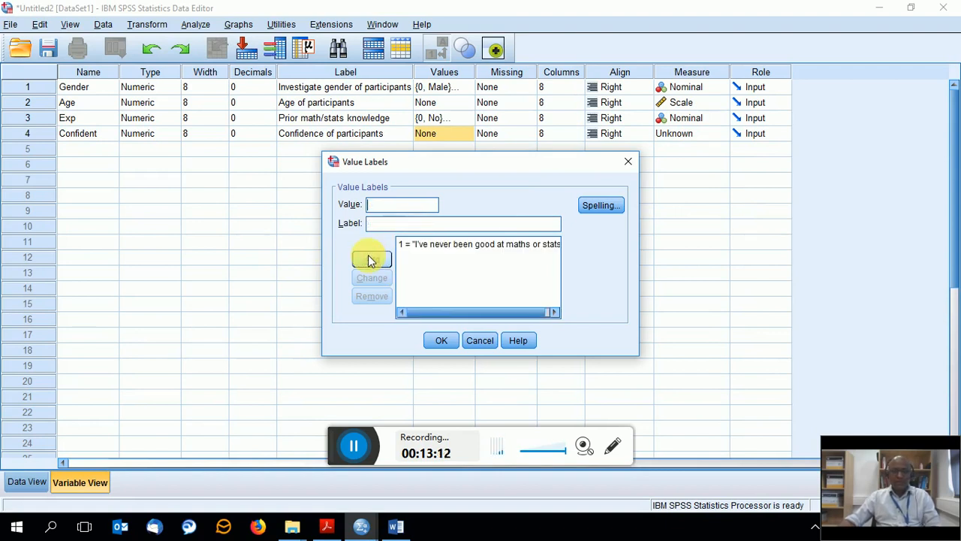
Step: Add the value label 2 = "I don't like maths or stats but I'll work at it", copying the text from the question4 Word document
text(2)
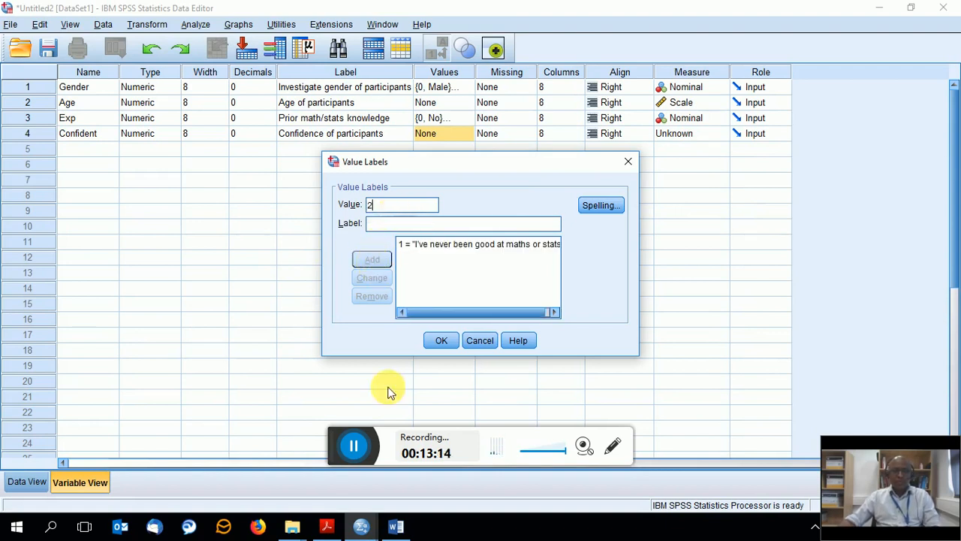
click(397, 526)
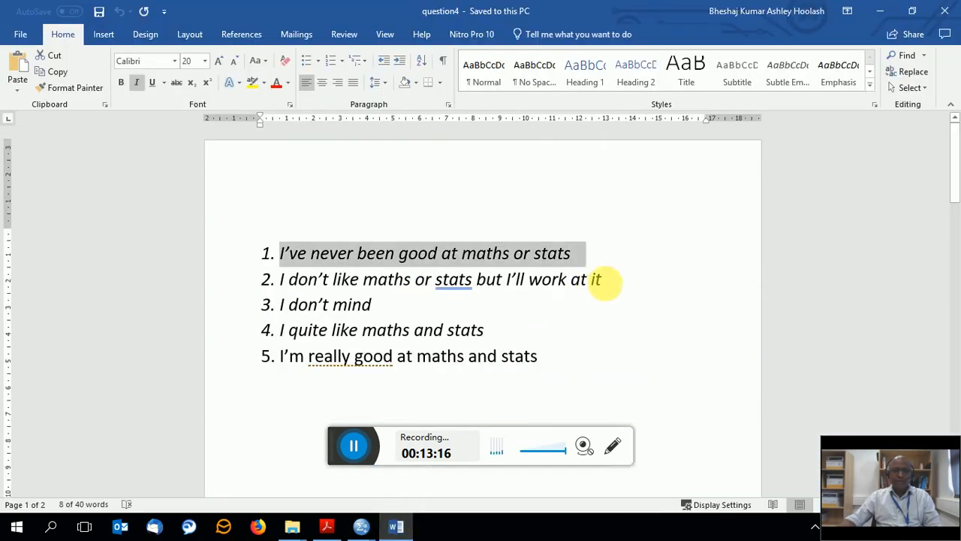
drag(605, 279, 285, 285)
key(ctrl+c)
key(alt+Tab)
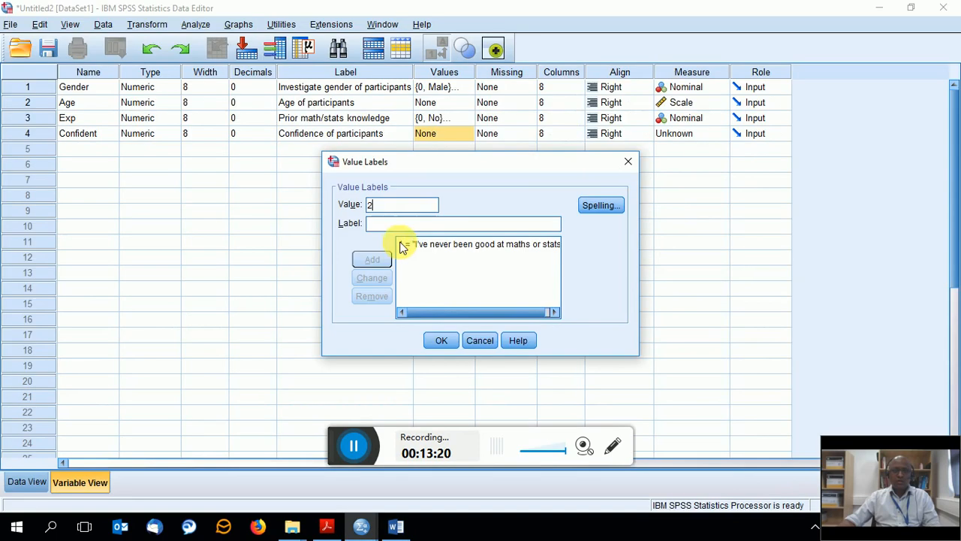
click(406, 223)
key(ctrl+v)
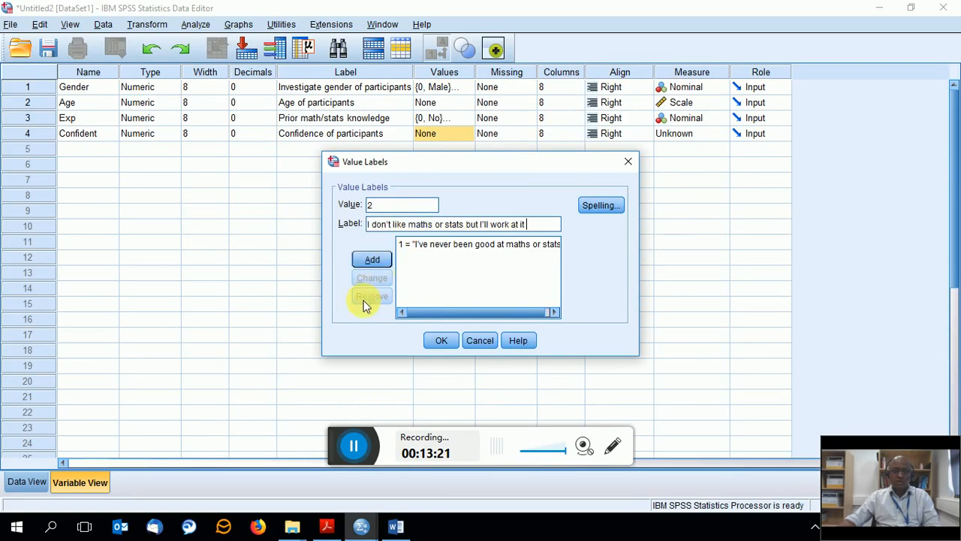
click(372, 259)
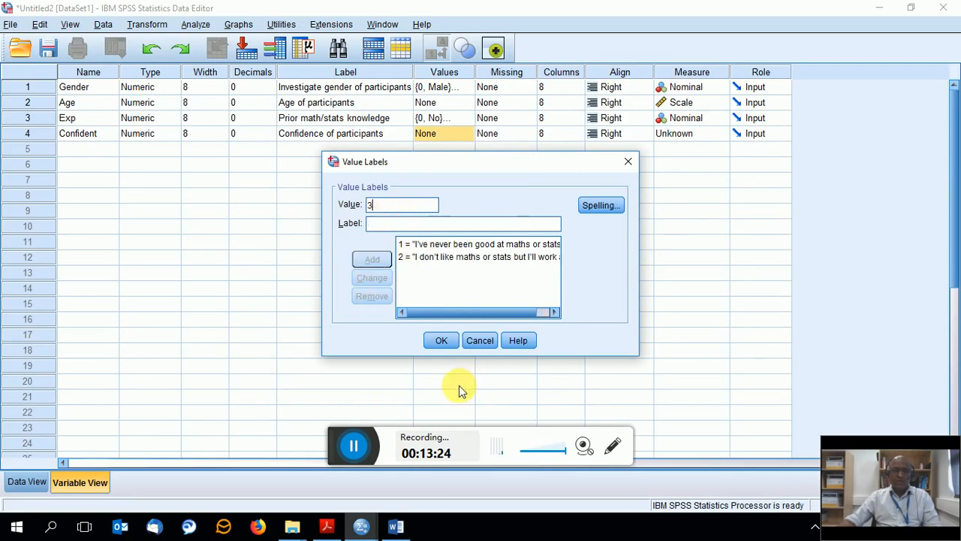
Step: Add the value label 3 = "I don't mind" for Confident, copying the text from the question4 Word document
click(395, 526)
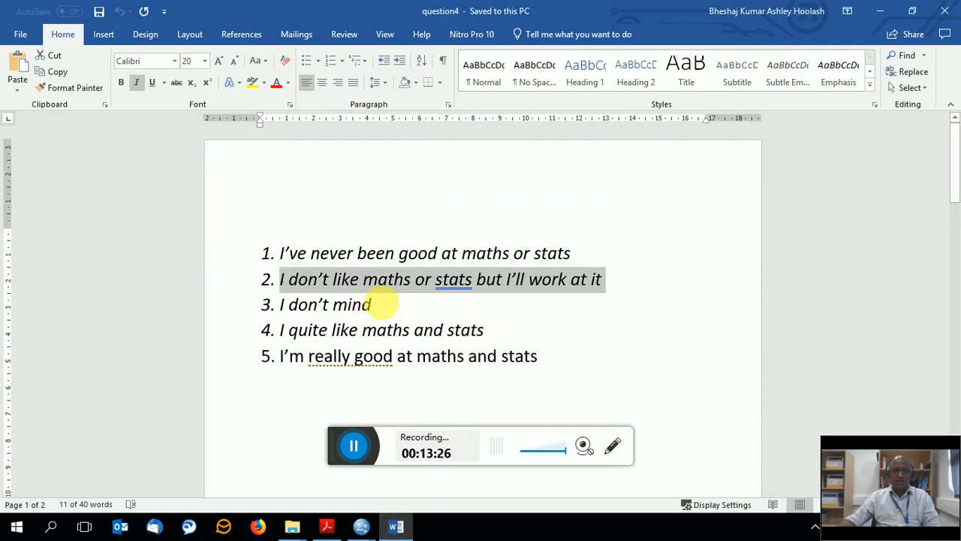
drag(374, 304, 260, 302)
key(ctrl+c)
key(alt+Tab)
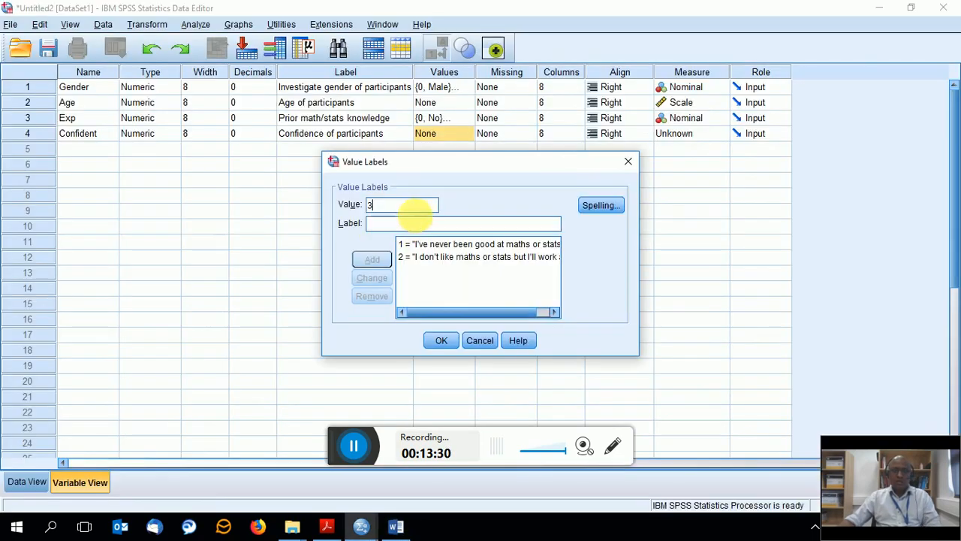
click(414, 225)
key(ctrl+v)
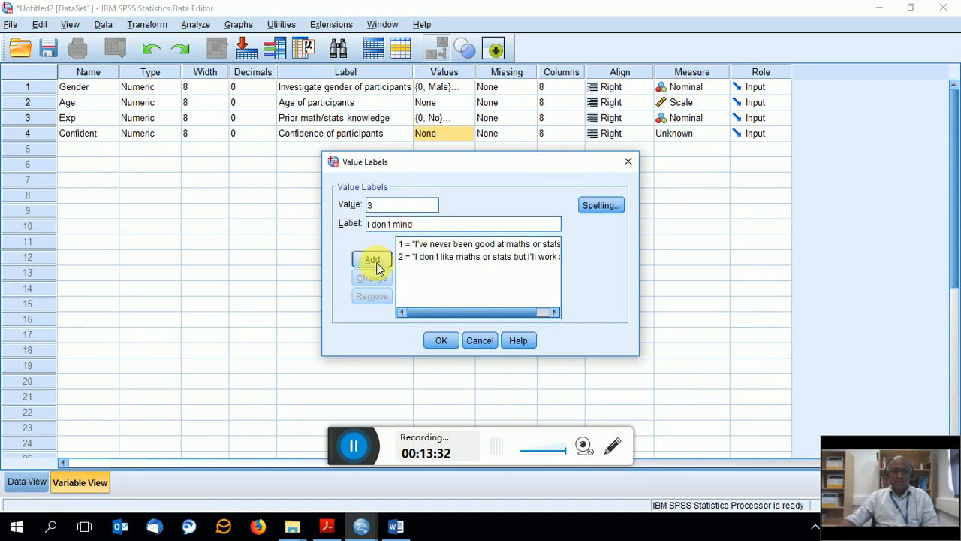
click(371, 259)
Step: Add the value label 4 = "I quite like maths and stats" for Confident, copying the text from the question4 Word document
key(alt+Tab)
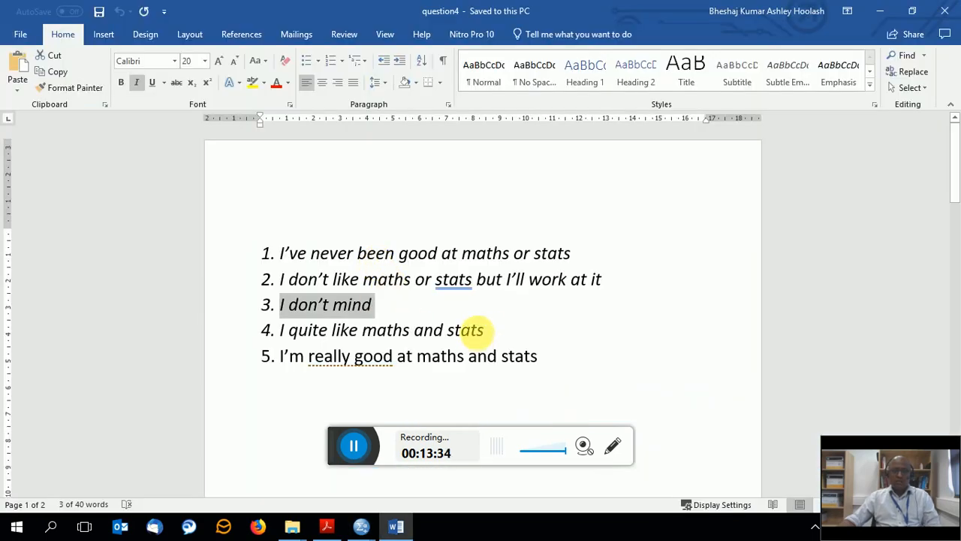
click(470, 329)
drag(484, 330, 281, 332)
key(ctrl+c)
key(alt+Tab)
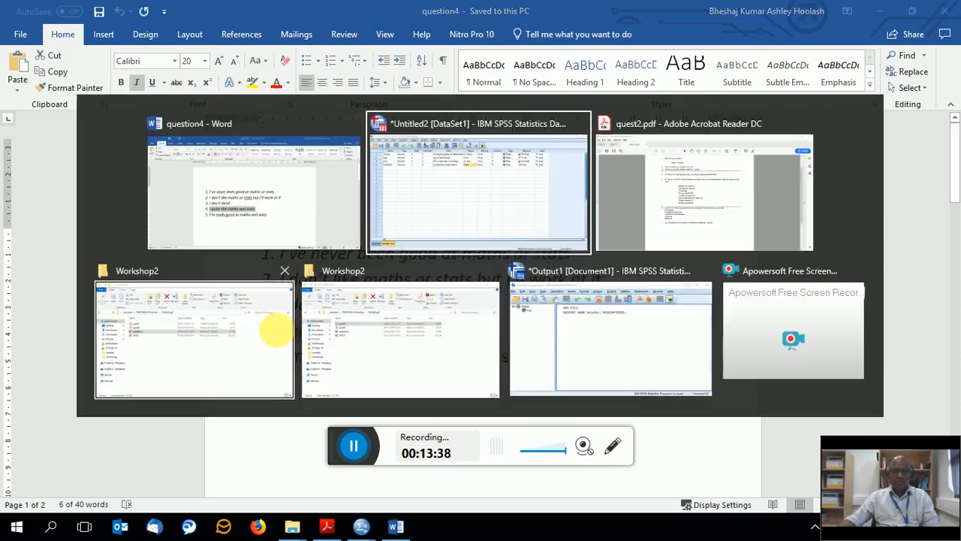
click(381, 224)
key(ctrl+v)
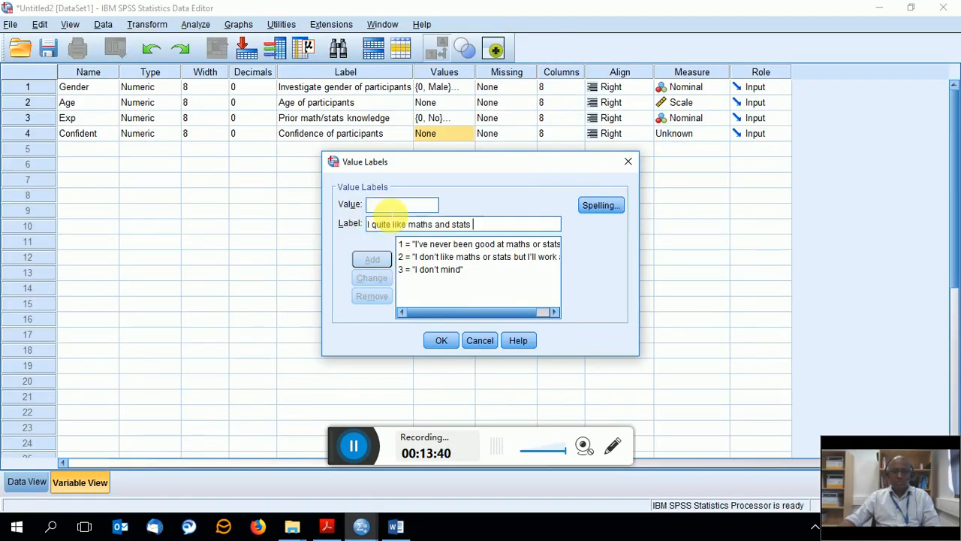
text(4)
click(372, 259)
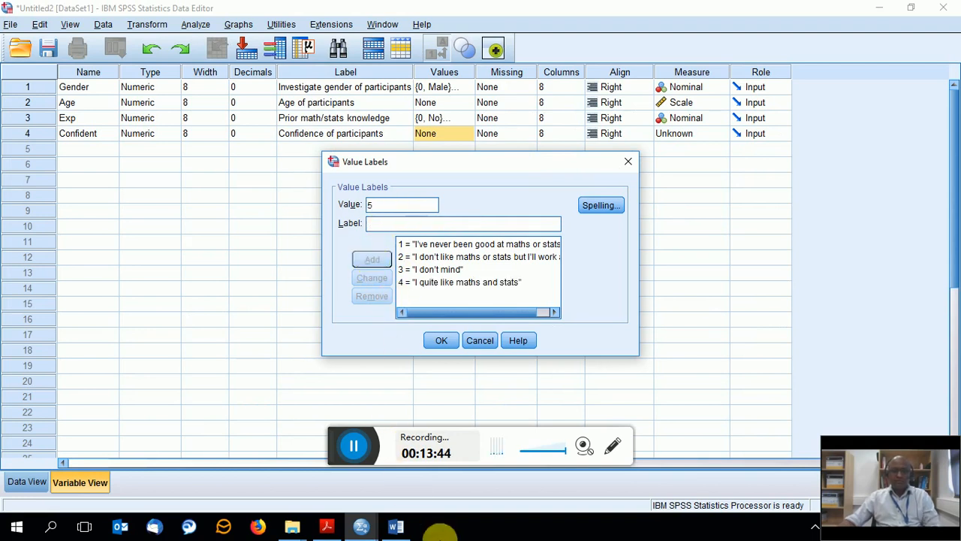
Step: Add the value label 5 = "I'm really good at maths and" for Confident, copying the text from the question4 Word document
click(396, 526)
click(542, 374)
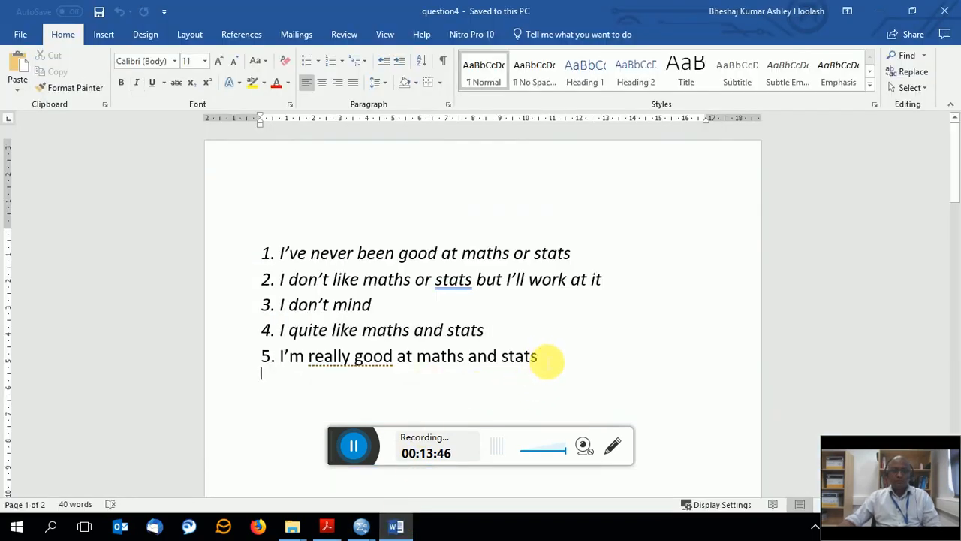
click(540, 359)
drag(529, 359, 290, 357)
key(ctrl+c)
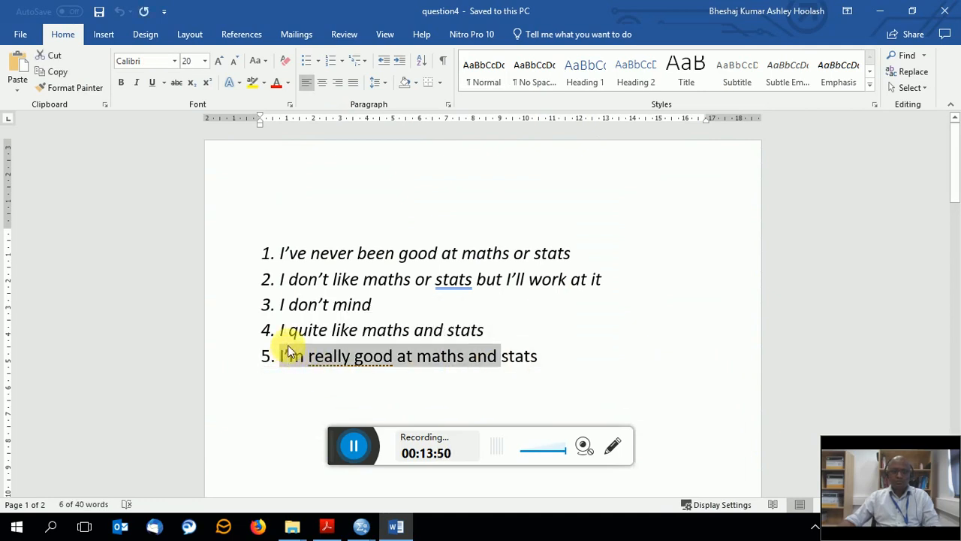
key(alt+Tab)
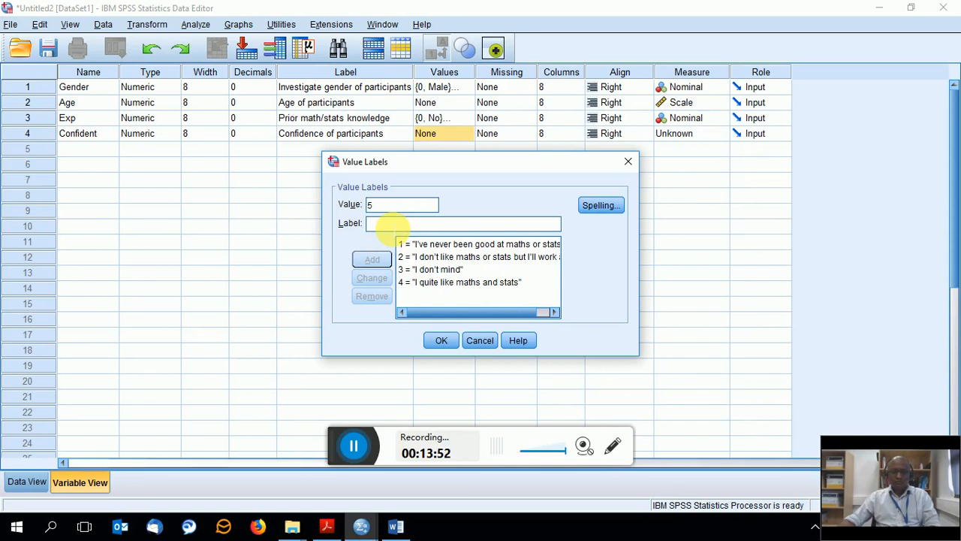
key(ctrl+v)
click(372, 259)
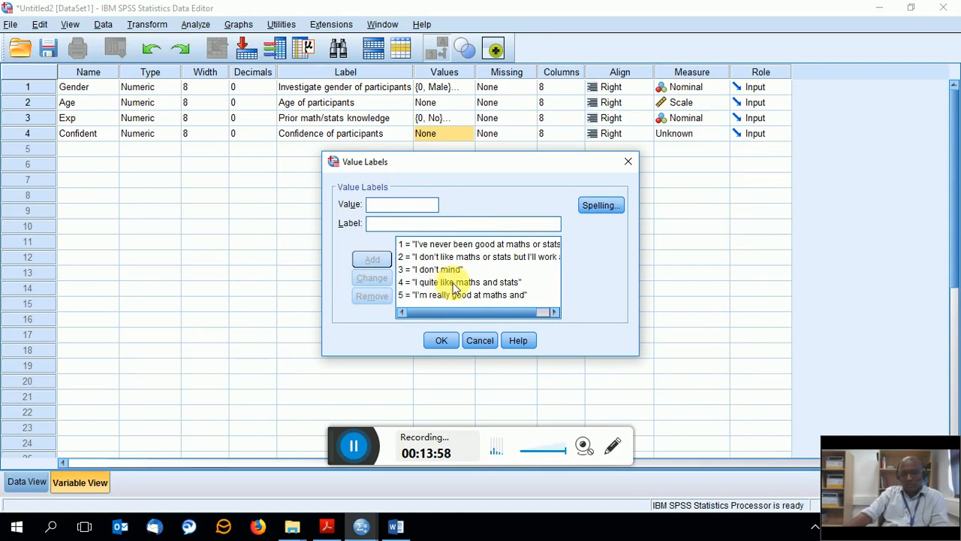
Step: Switch to the question4 Word document and add the heading "QUESTION 4 OPTIONS:" above the five answer options
click(396, 526)
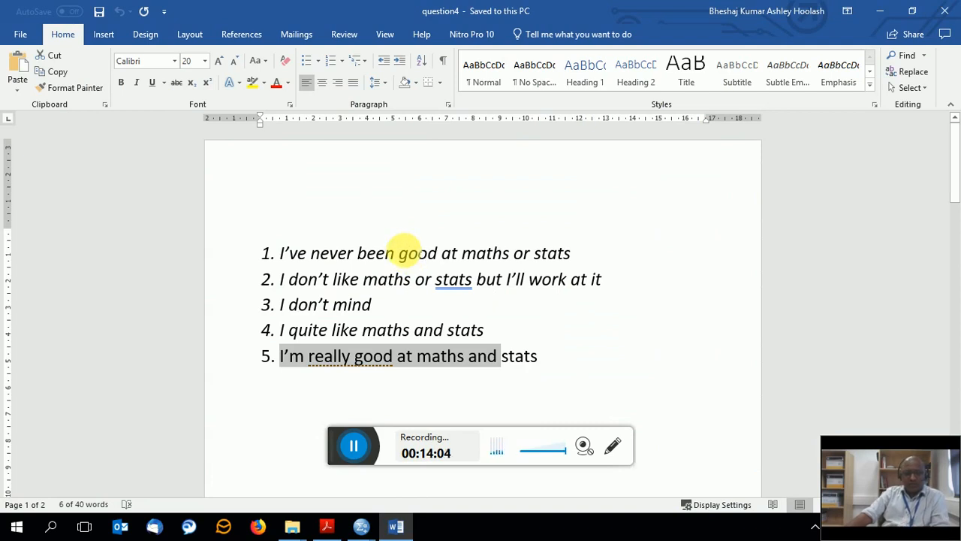
click(281, 217)
text(QU)
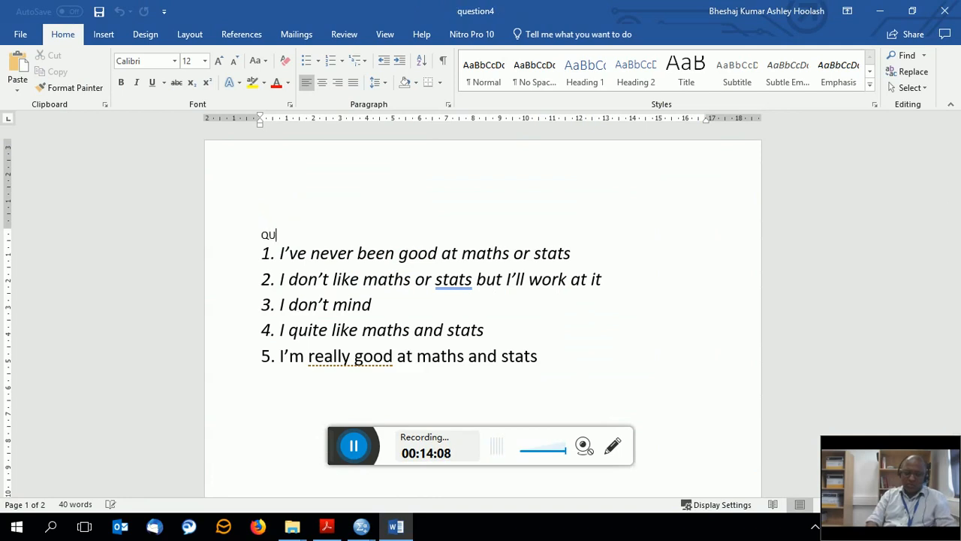
text(ESTION $ )
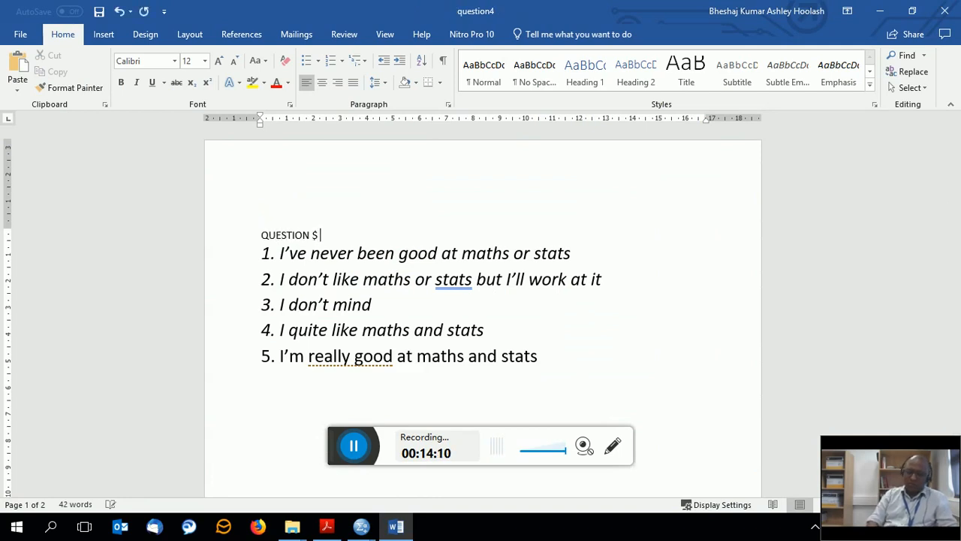
text(OPTIONS)
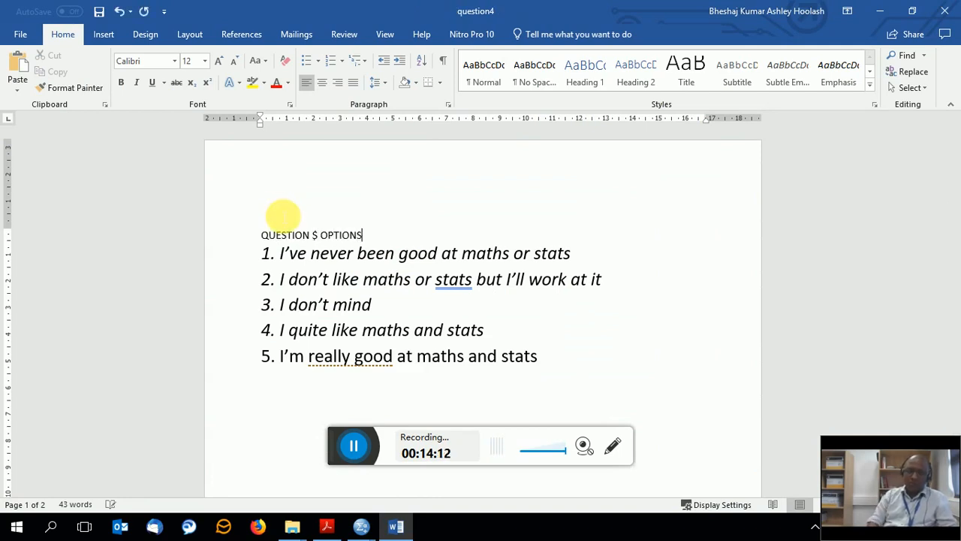
text(:)
key(Left)
key(Left)
key(Left)
key(Left)
key(Left)
key(Left)
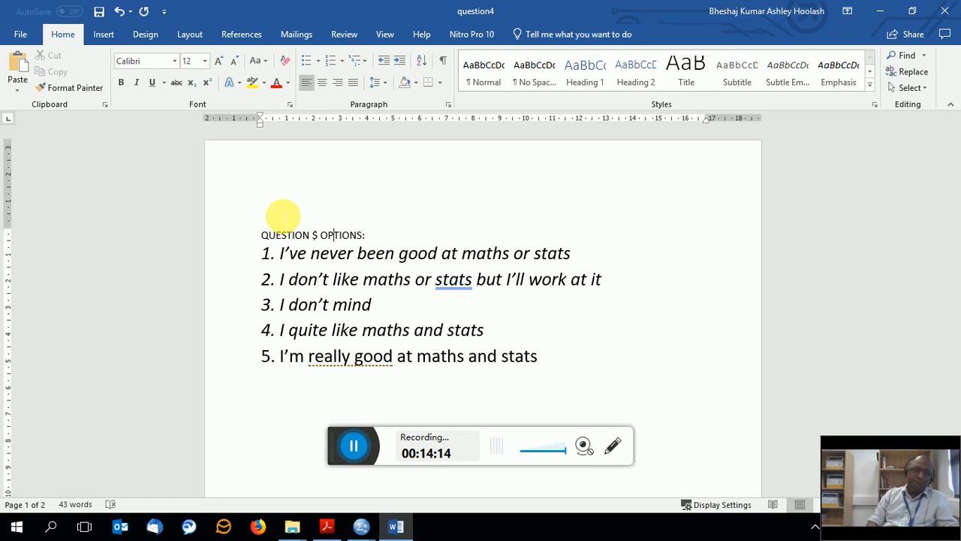
key(BackSpace)
key(BackSpace)
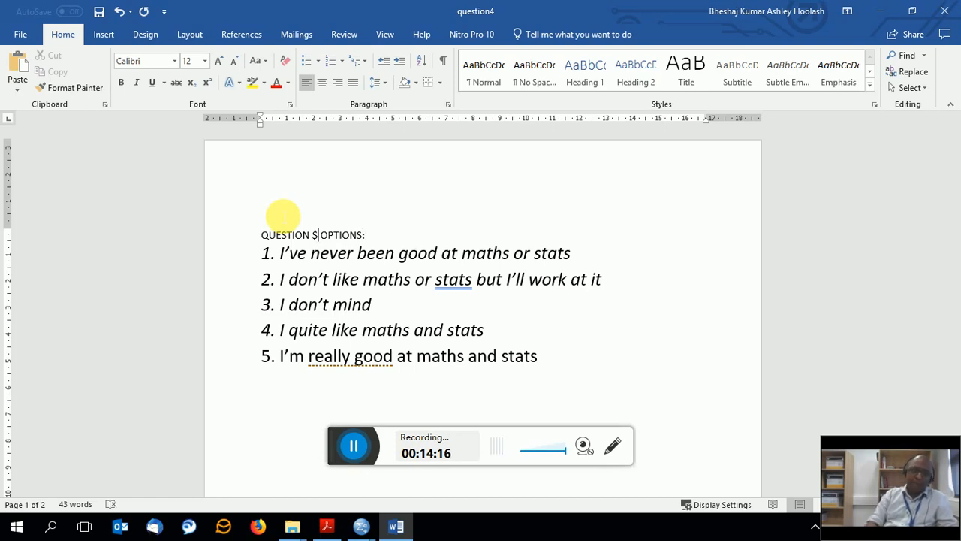
text(4)
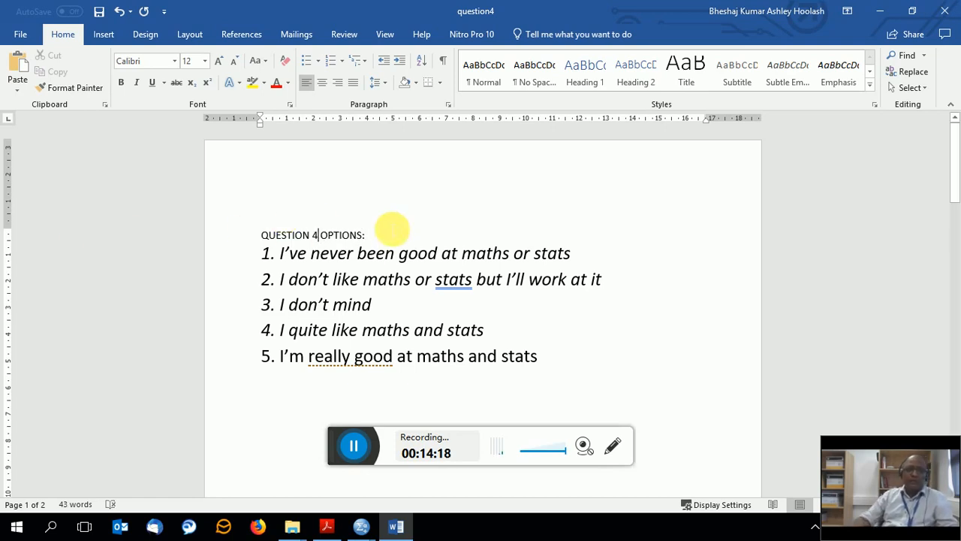
Step: Format the "QUESTION 4 OPTIONS:" heading as bold, red, underlined 16-point text and save the document
click(255, 239)
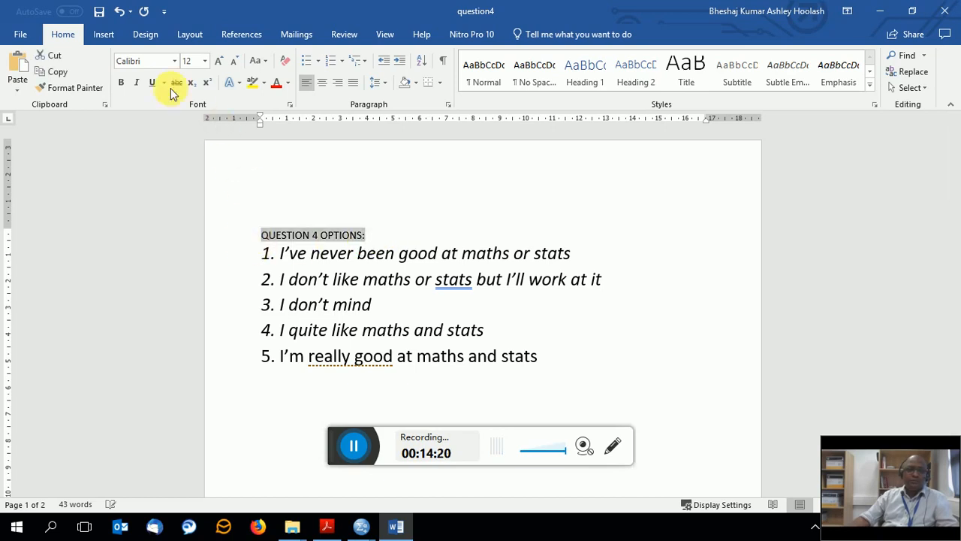
click(121, 81)
click(276, 89)
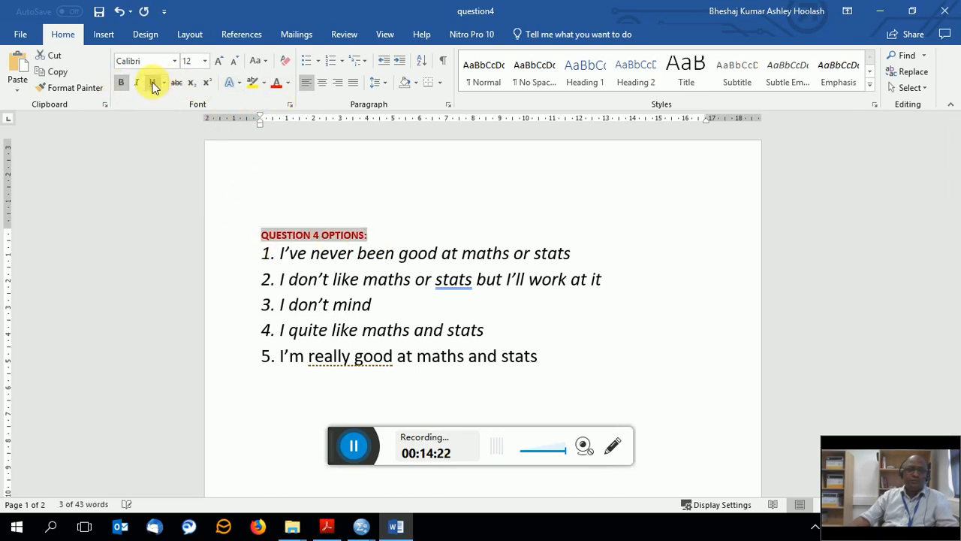
click(152, 82)
click(205, 61)
click(188, 160)
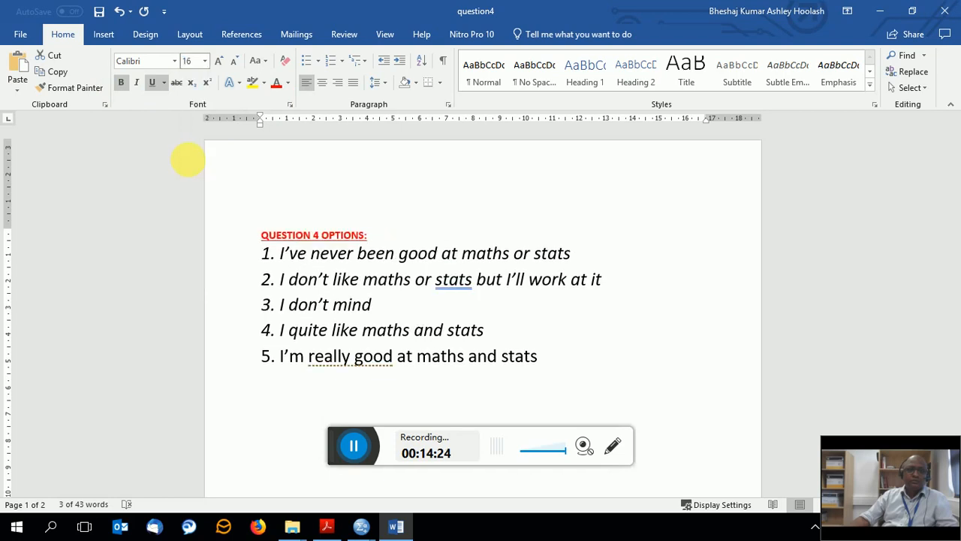
click(98, 13)
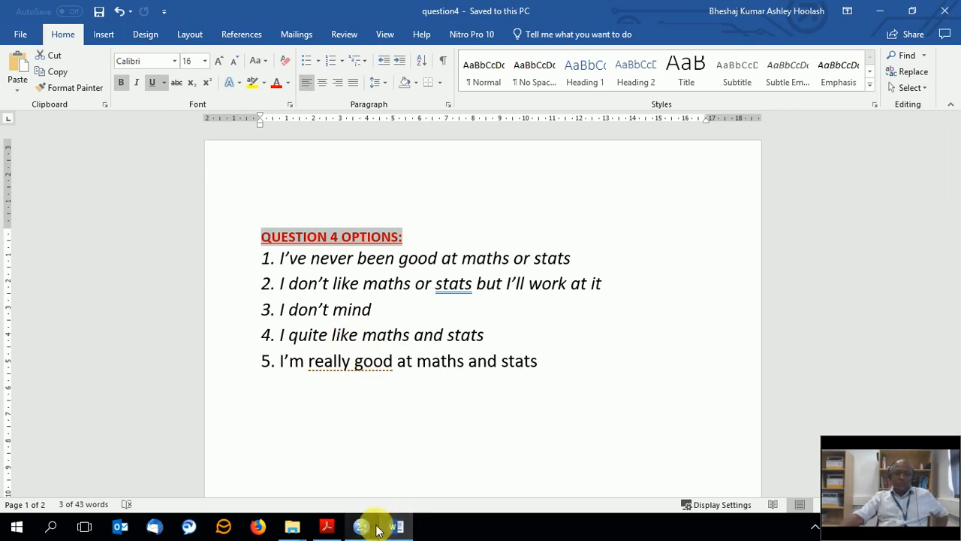
Step: Switch to the SPSS dataset Untitled2, apply the five value labels to Confident and reopen them for review
mouse_move(364, 523)
click(393, 475)
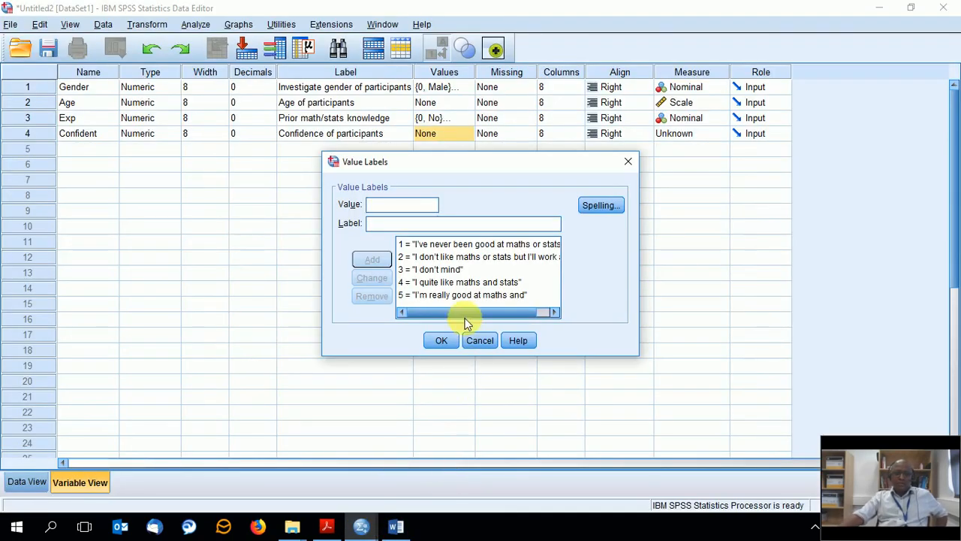
click(442, 342)
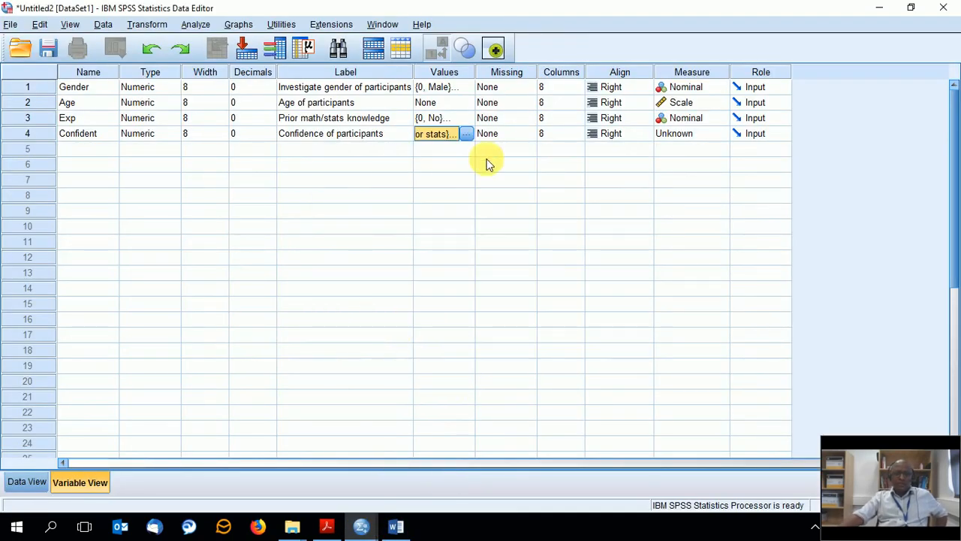
click(466, 135)
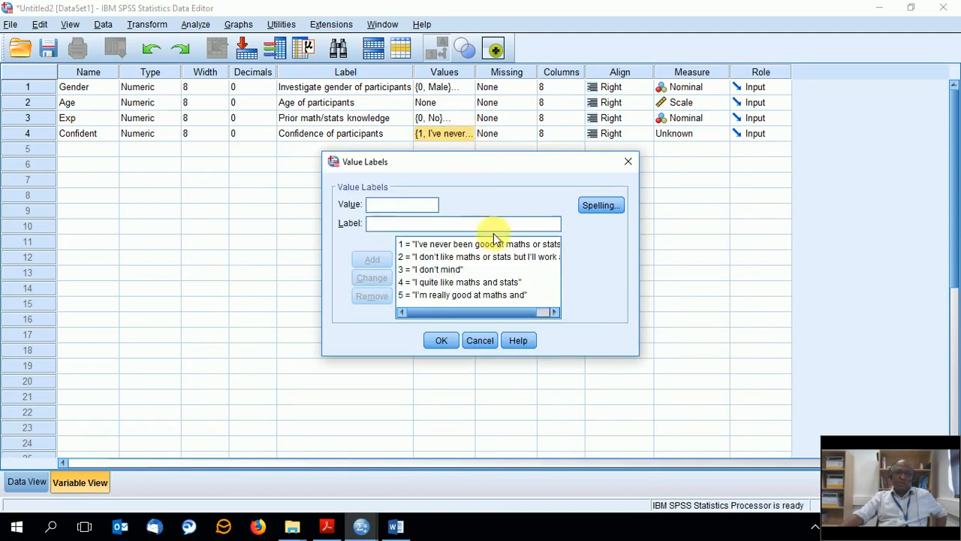
click(442, 342)
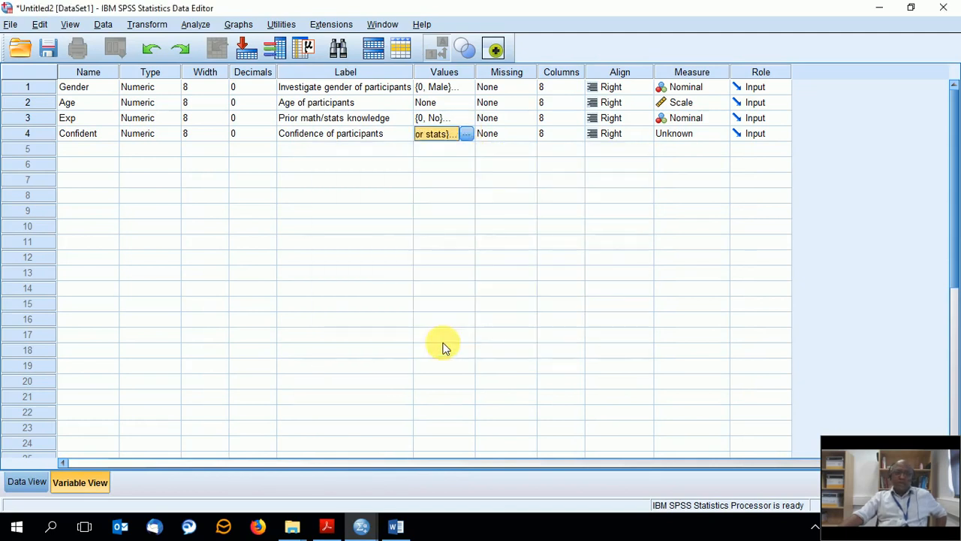
Step: Switch to quest2.pdf and examine the Yes/No answers of question 3 and the questions that depend on them
click(327, 525)
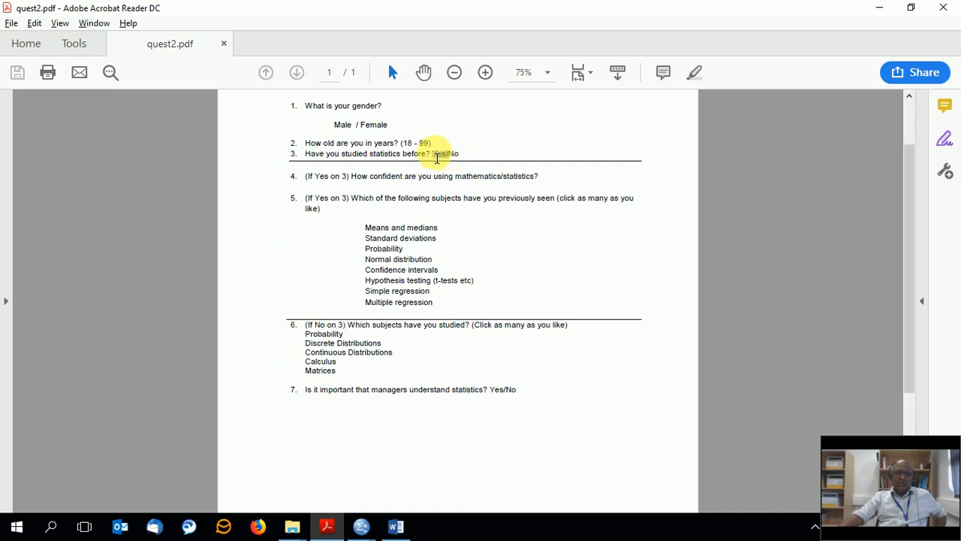
double_click(438, 154)
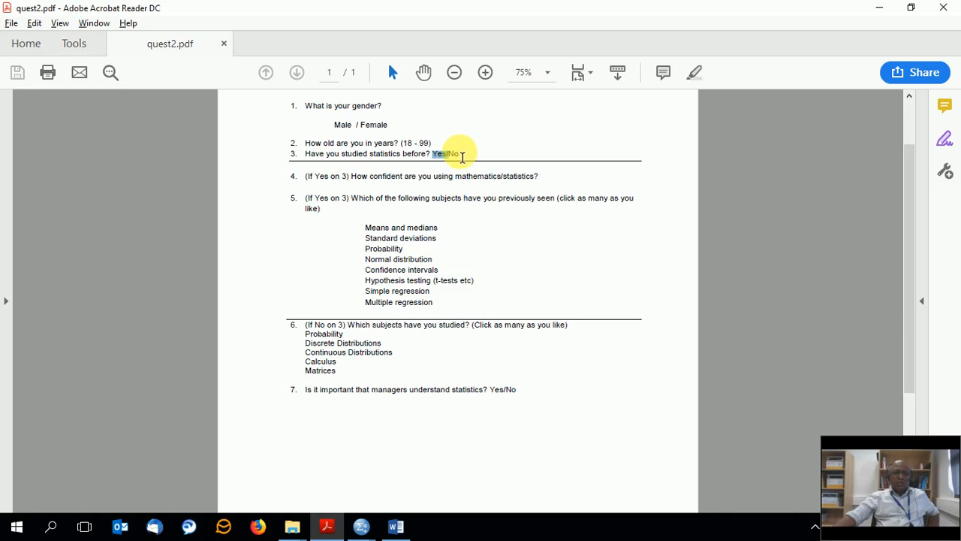
drag(459, 155, 455, 158)
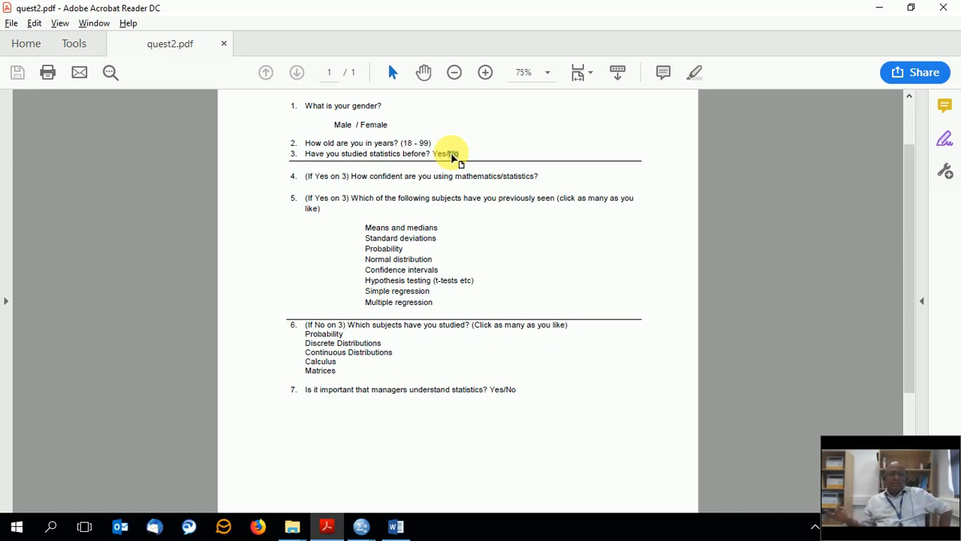
mouse_move(451, 154)
mouse_down()
mouse_move(458, 158)
mouse_move(448, 155)
mouse_up()
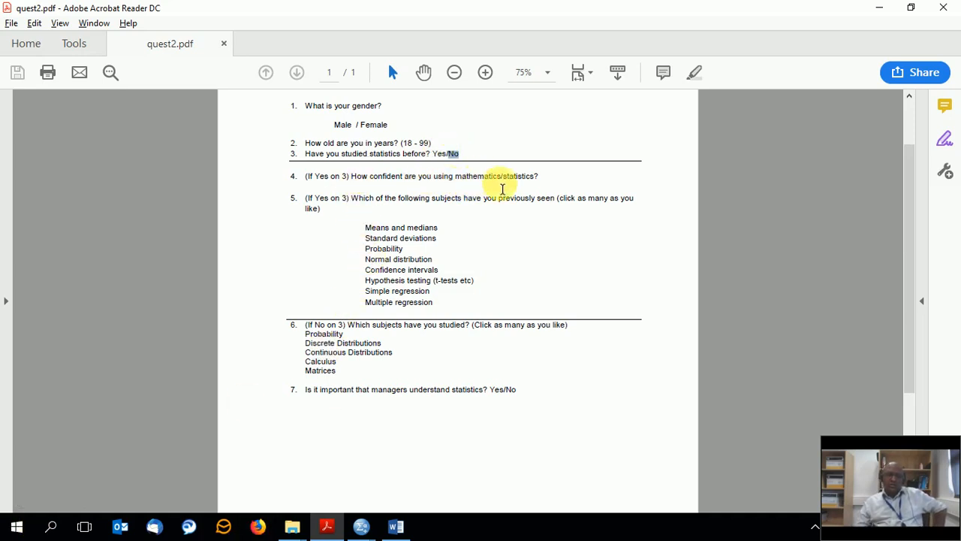
Step: Switch to the SPSS dataset Untitled2 and review the value labels of Confident
mouse_move(363, 521)
click(420, 485)
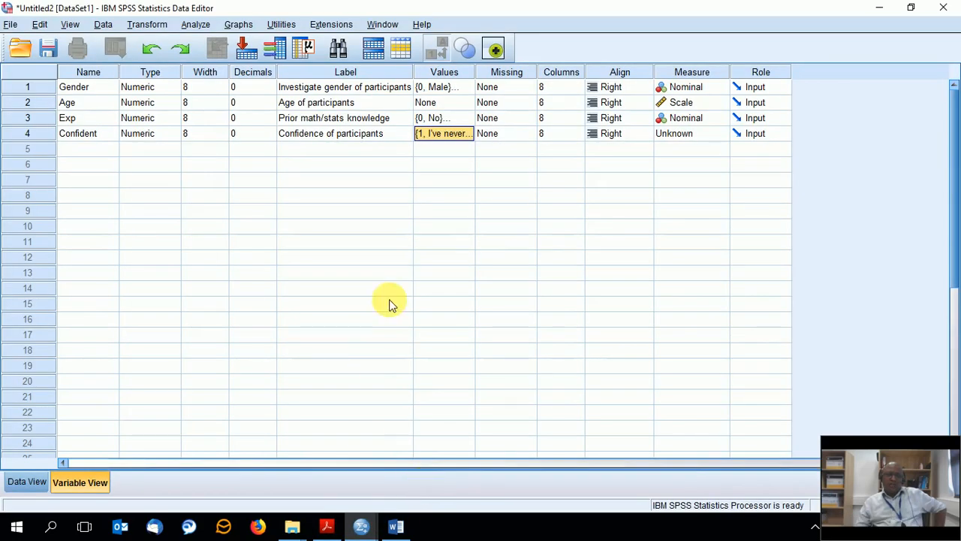
click(468, 133)
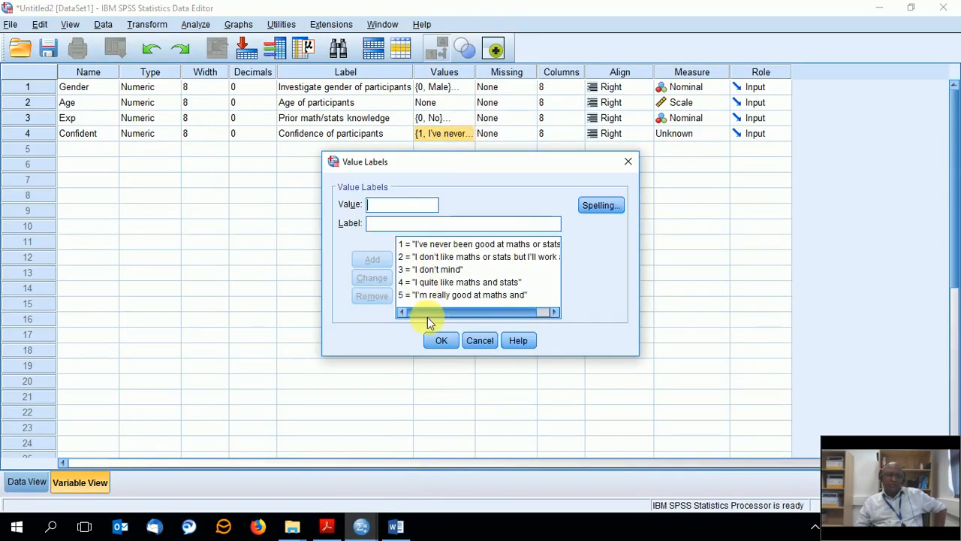
click(438, 342)
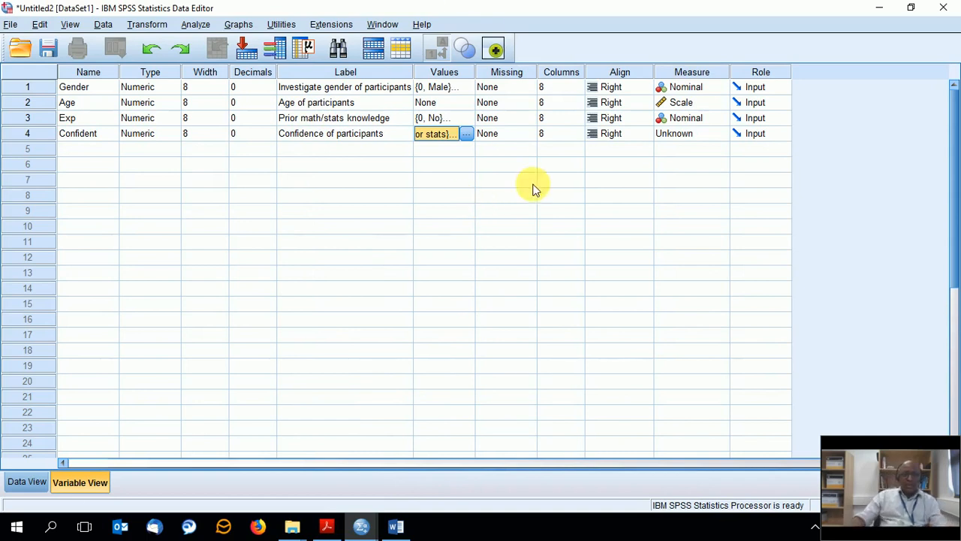
Step: Define 10 and 20 as discrete missing values for the Confident variable
click(516, 133)
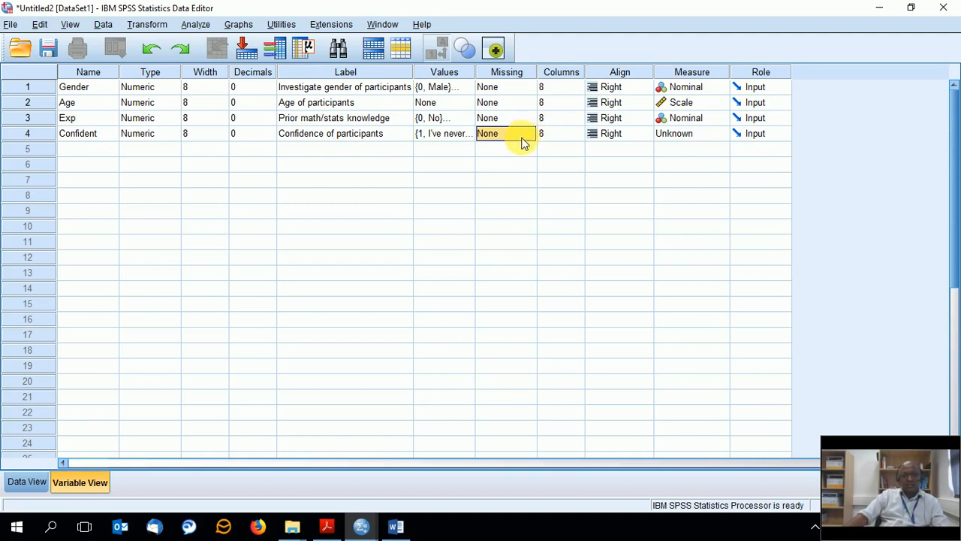
click(529, 134)
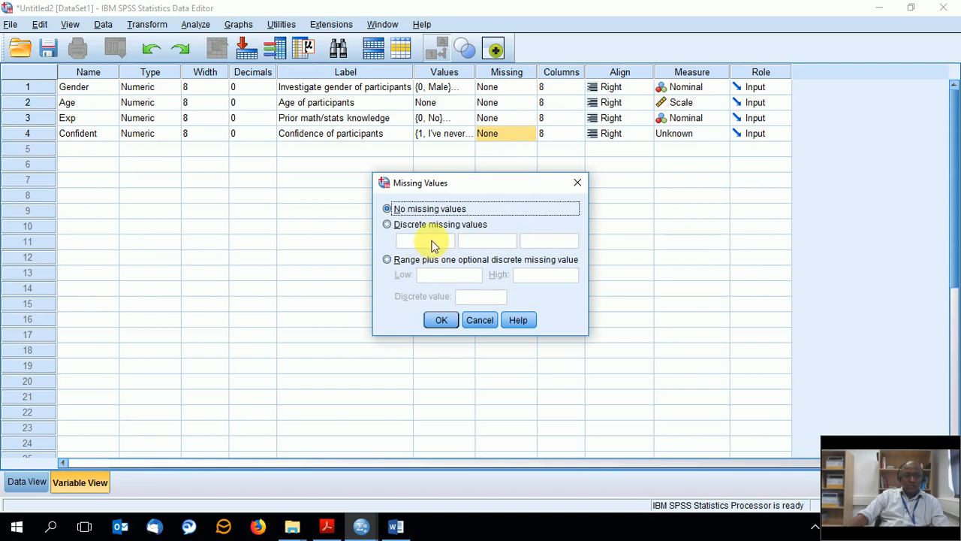
click(388, 225)
click(417, 241)
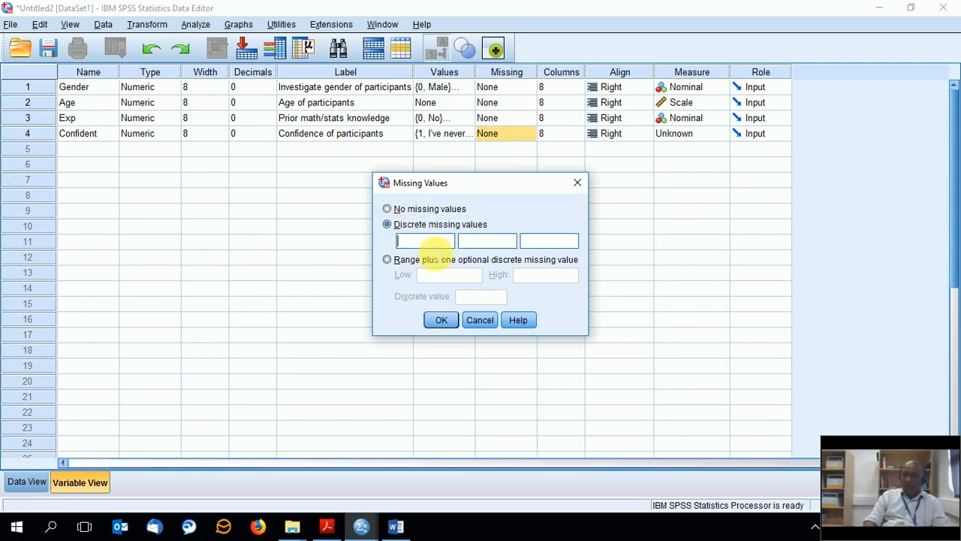
text(10)
text(20)
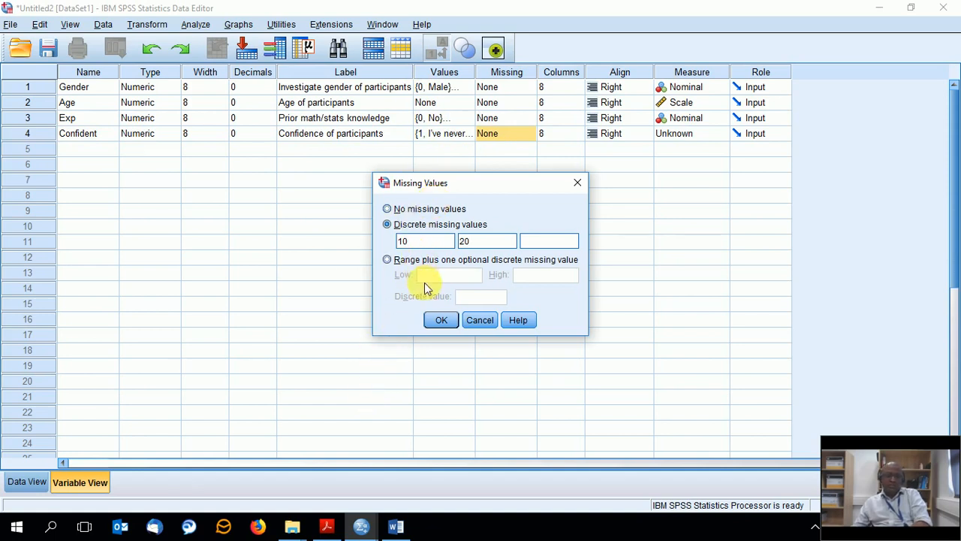
click(438, 321)
click(439, 321)
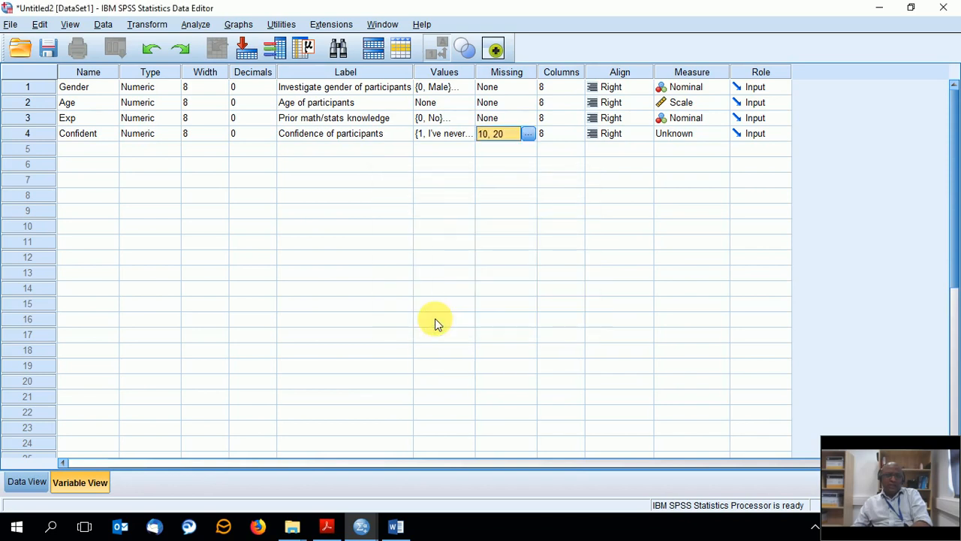
Step: Switch to the question4 Word document and read the explanations of missing-value codes 10 and 20
mouse_move(412, 529)
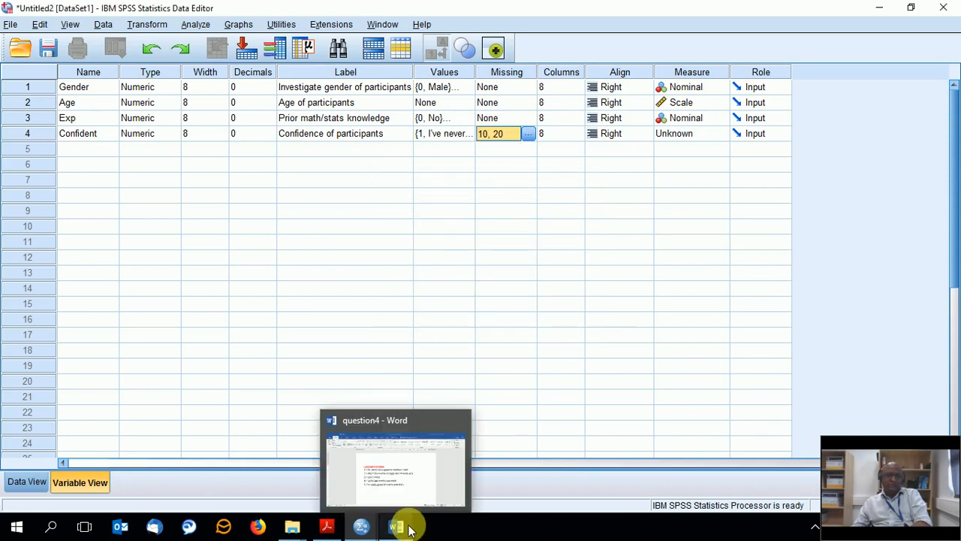
click(419, 473)
scroll(428, 450, down, 5)
scroll(427, 448, down, 5)
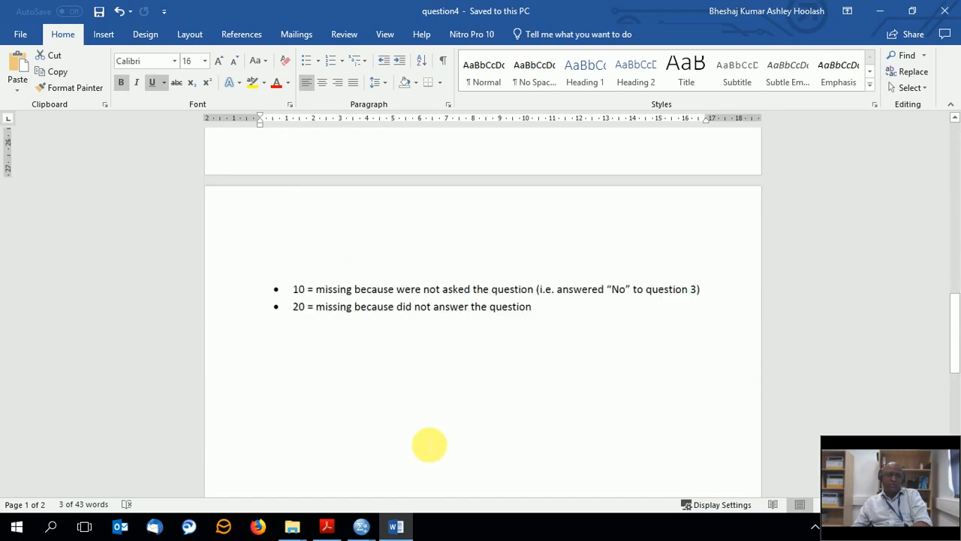
scroll(429, 447, up, 2)
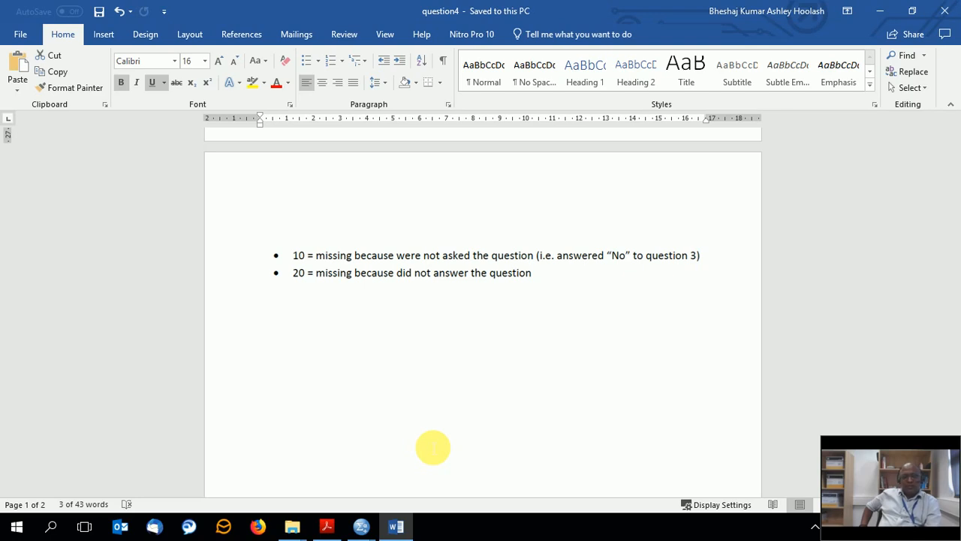
Step: Undo the last edits and add the line "Missing Values for Qu 4" above the two bulleted missing-value codes
click(300, 214)
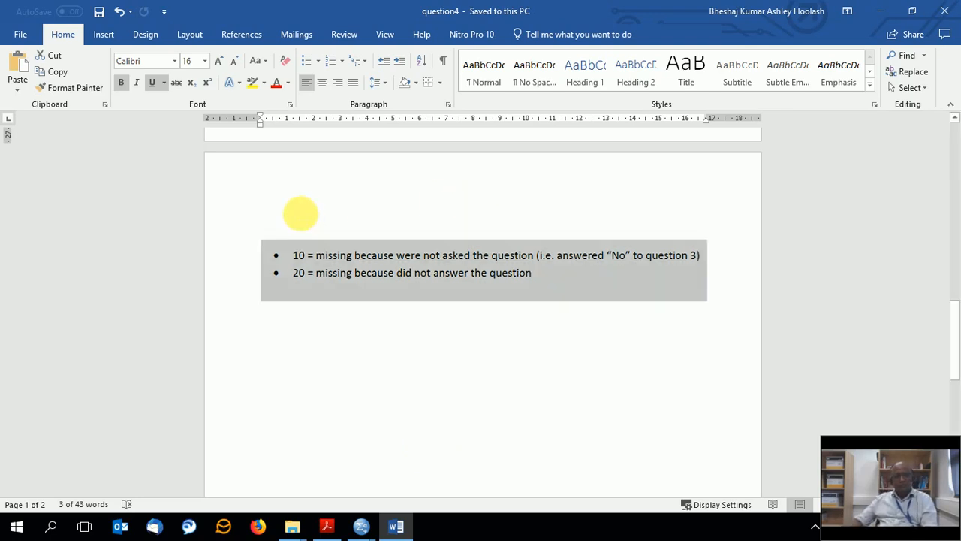
key(ctrl+z)
key(ctrl+z)
key(ctrl+z)
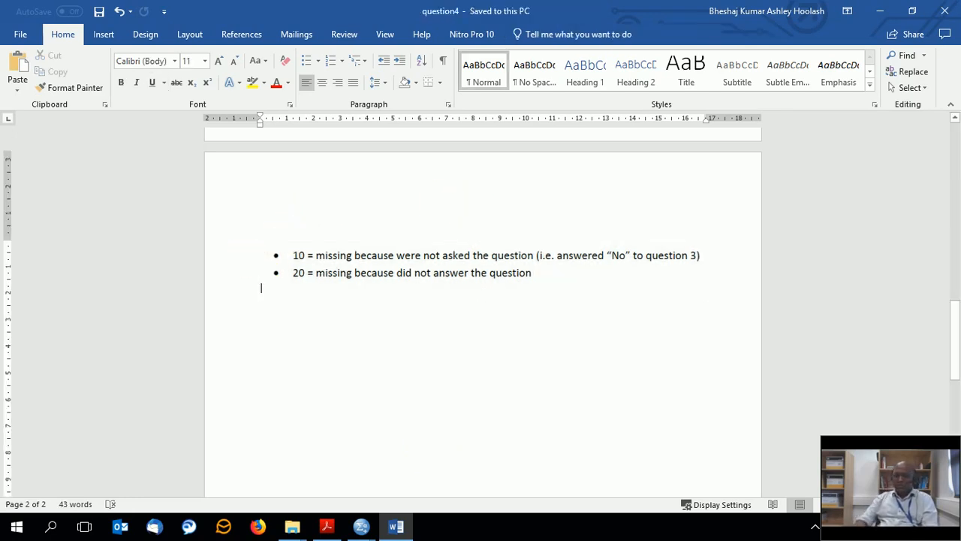
scroll(262, 262, up, 5)
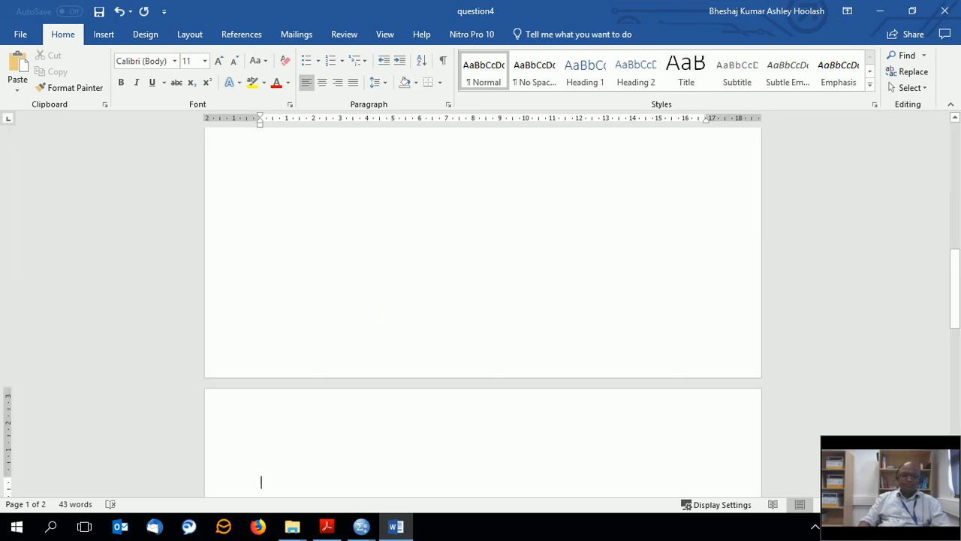
click(248, 256)
text(Missing)
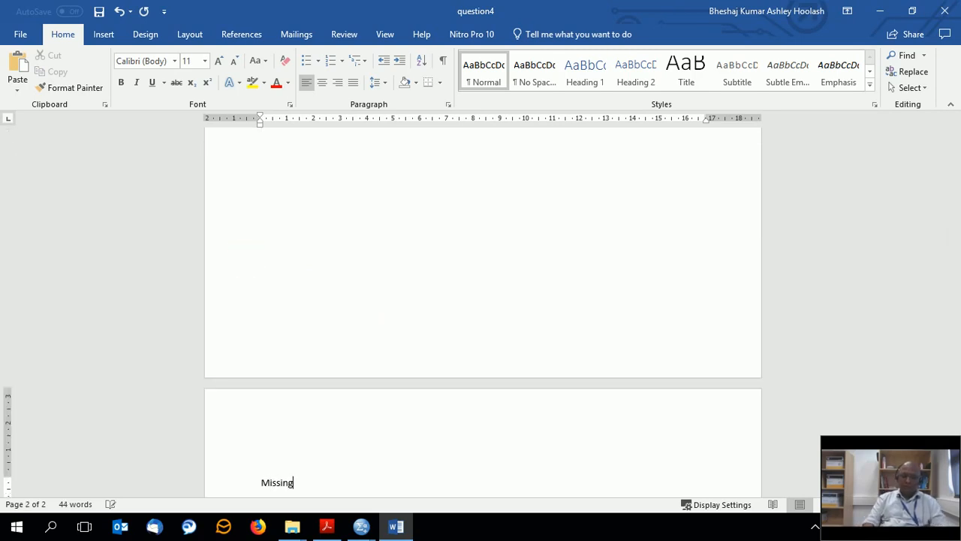
text( Values for )
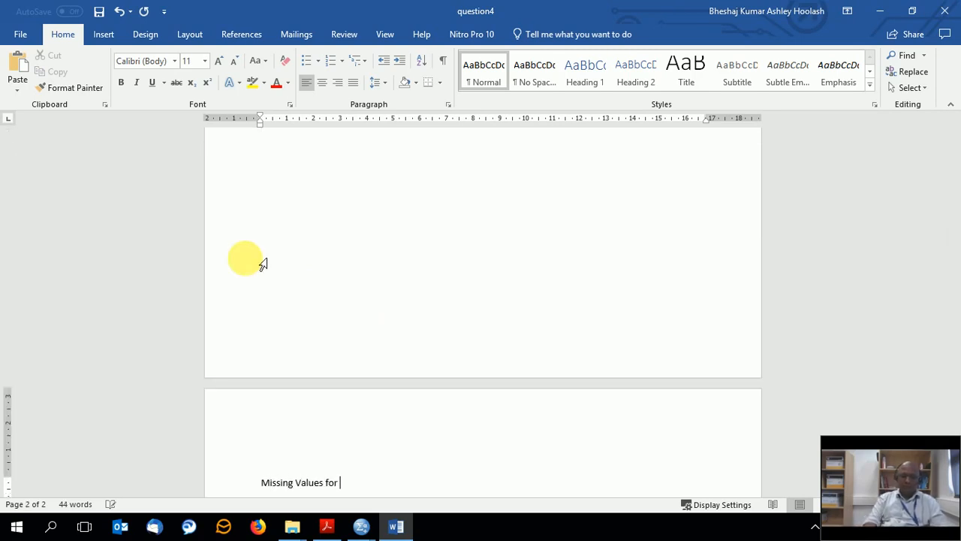
text(Qu 4)
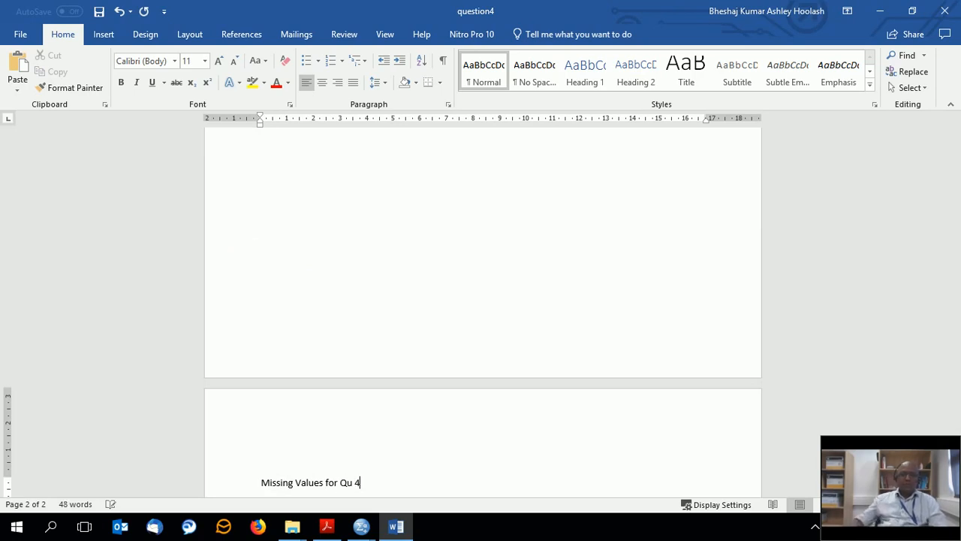
scroll(307, 304, down, 5)
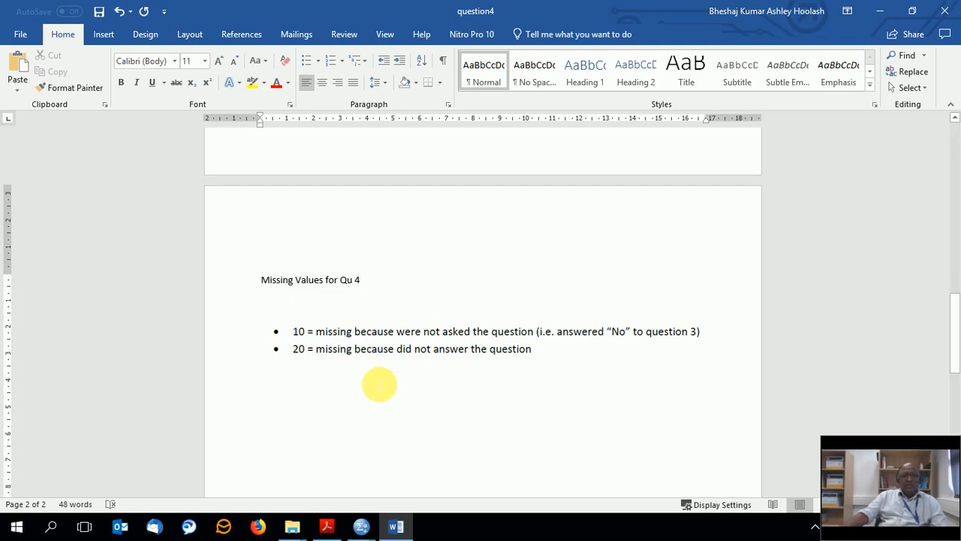
Step: Switch back to the SPSS dataset Untitled2 and check the coded answer options of Confident
mouse_move(361, 526)
click(405, 478)
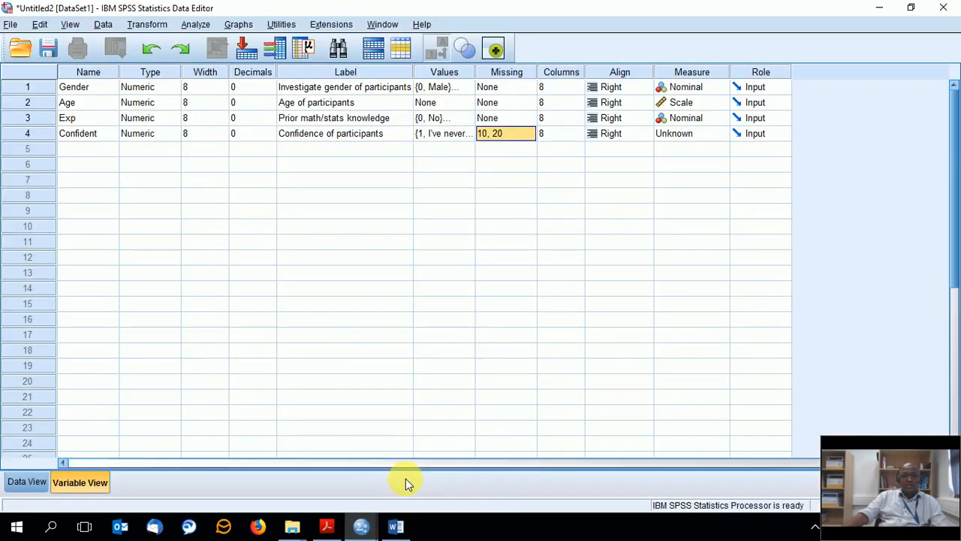
click(431, 133)
click(468, 134)
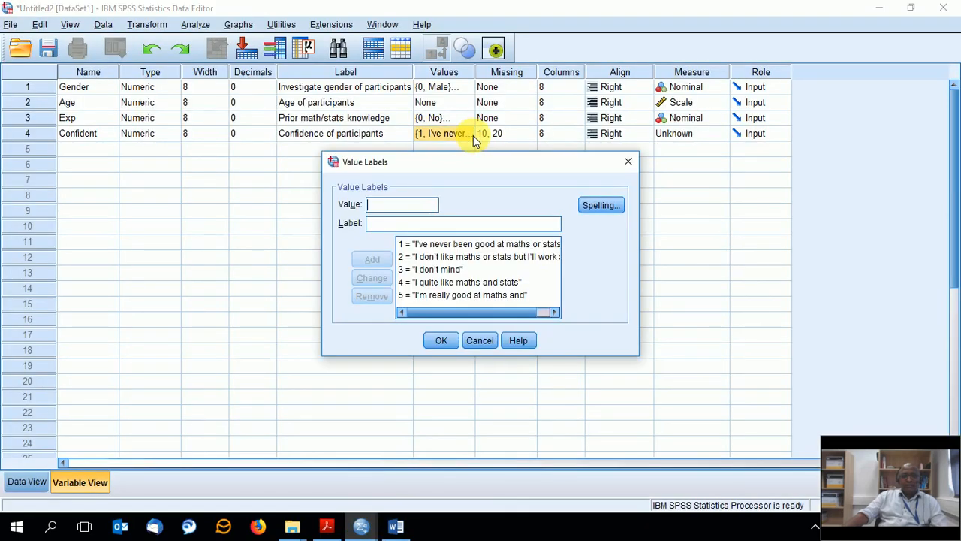
click(442, 340)
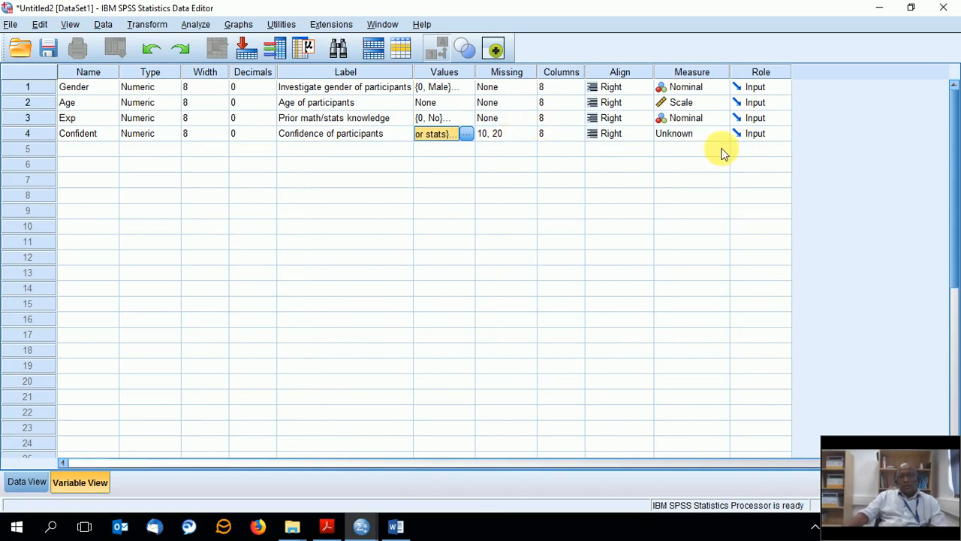
Step: Compare Confident's value labels with the available measurement levels and set its measure to Ordinal
click(677, 136)
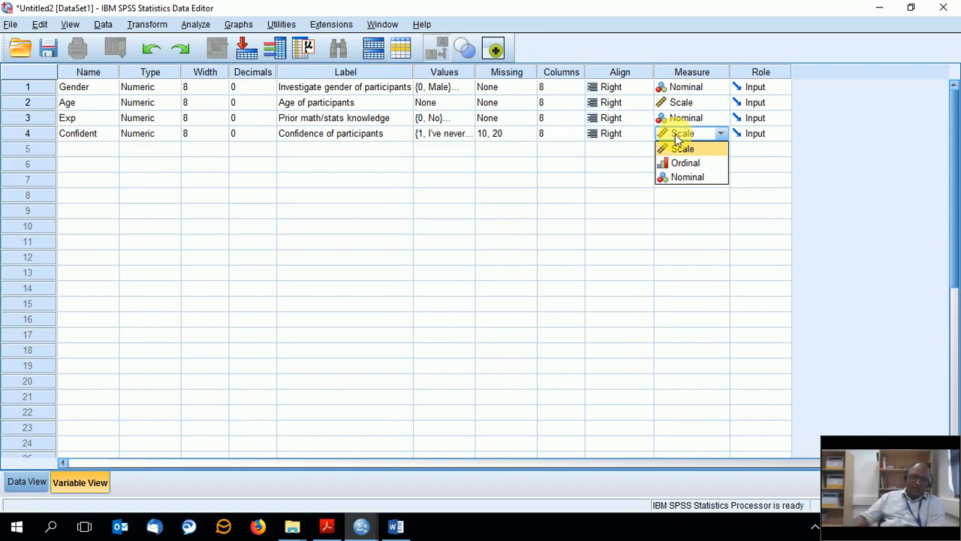
click(457, 132)
click(465, 133)
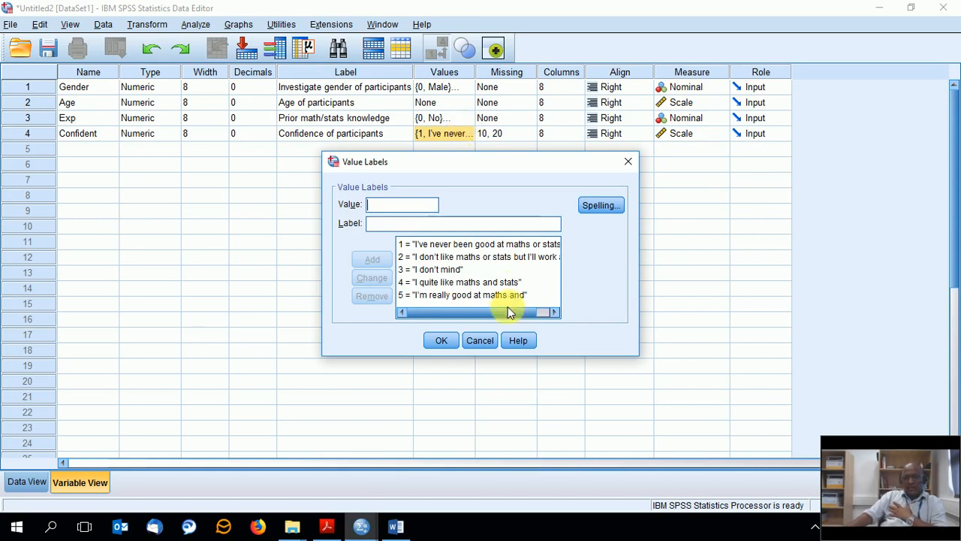
click(478, 340)
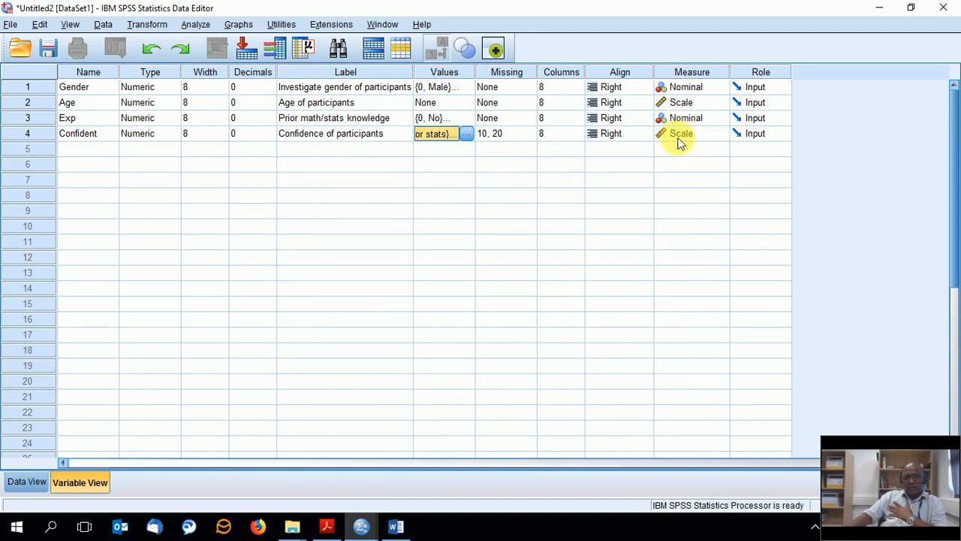
click(688, 137)
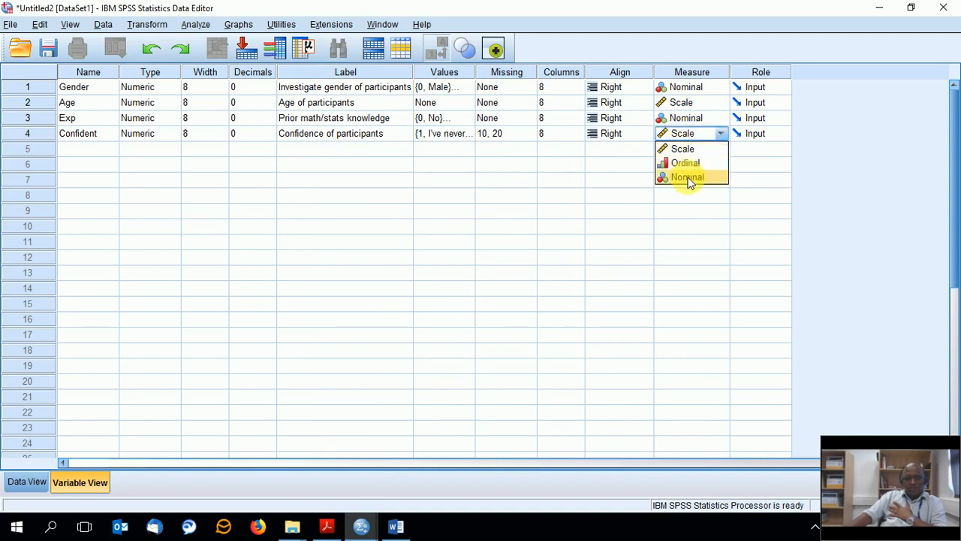
click(461, 133)
click(471, 134)
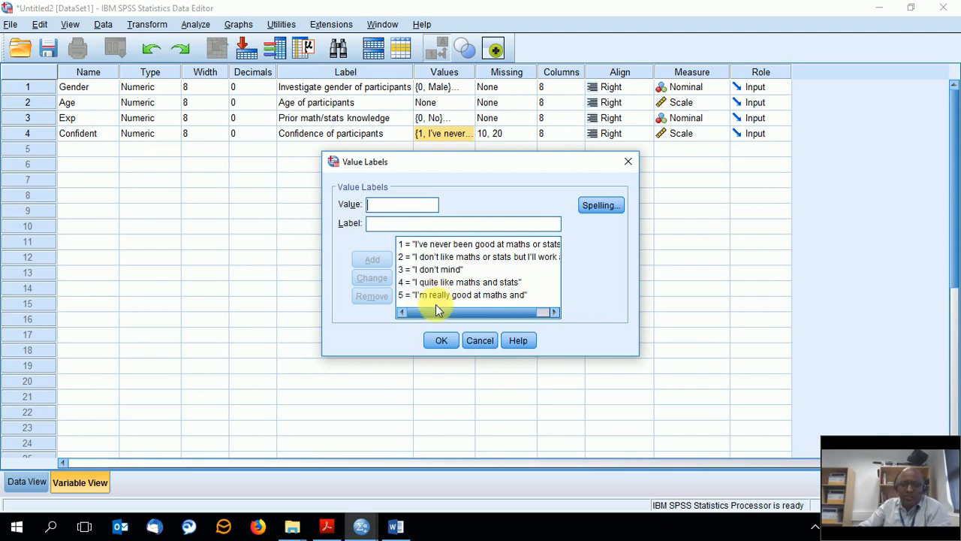
click(437, 342)
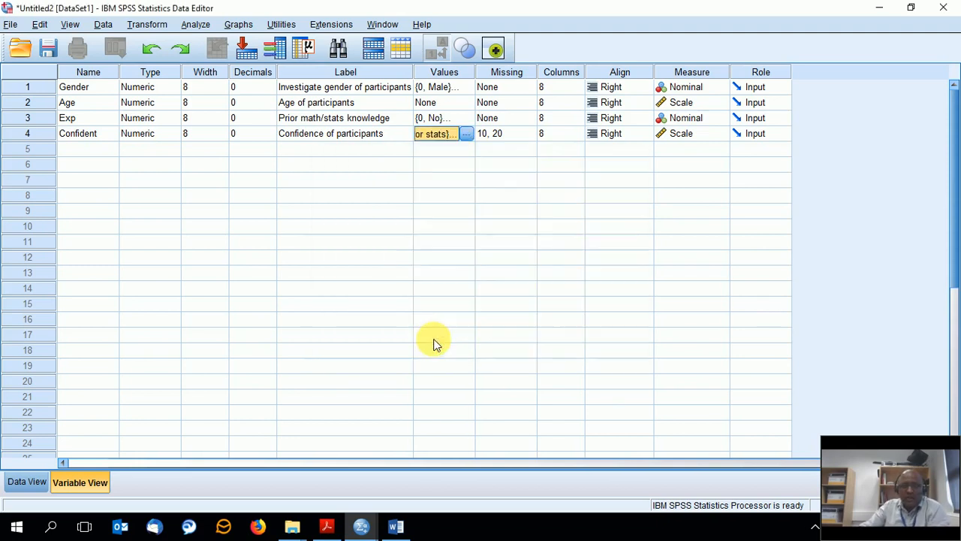
click(673, 136)
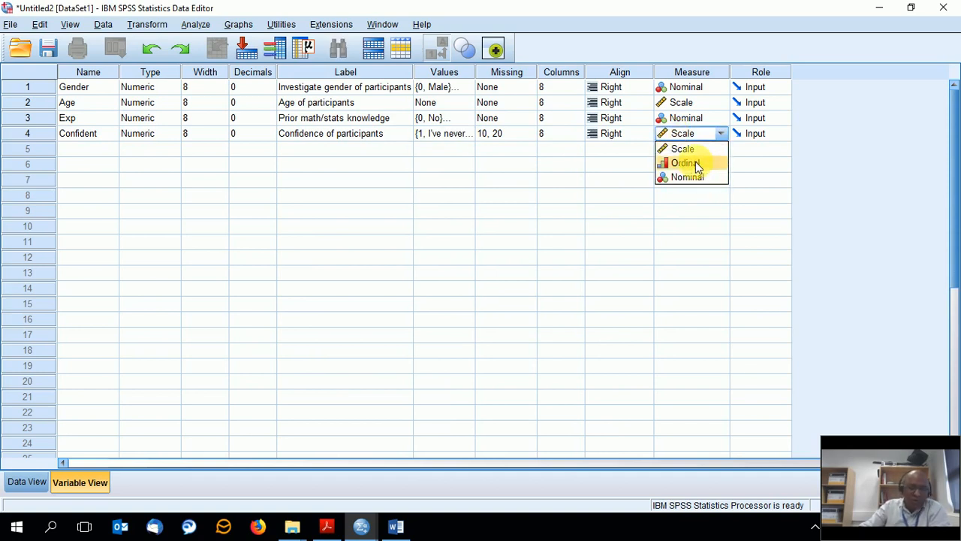
click(695, 163)
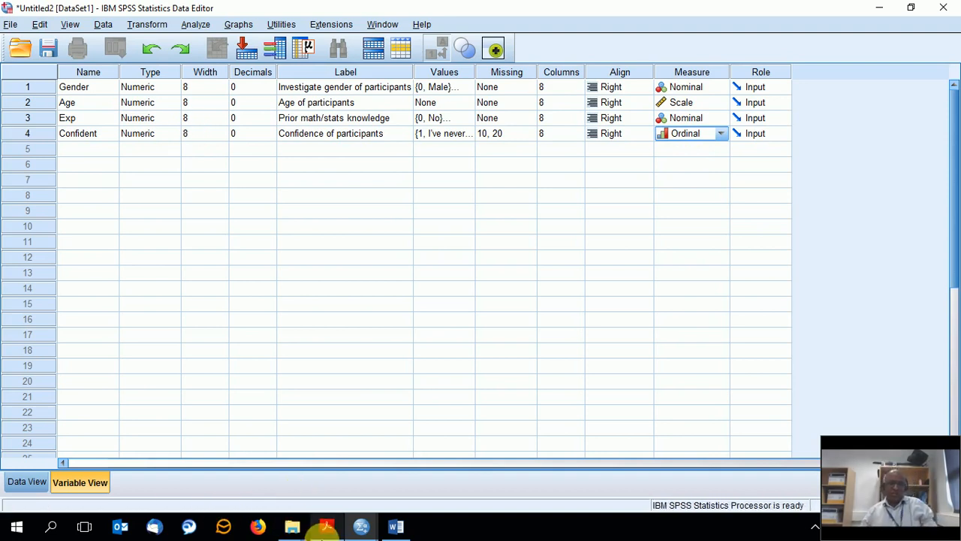
Step: Switch to quest2.pdf and examine the multiple-choice subjects of question 5, from Means and medians to Multiple regression
click(327, 527)
scroll(266, 424, down, 1)
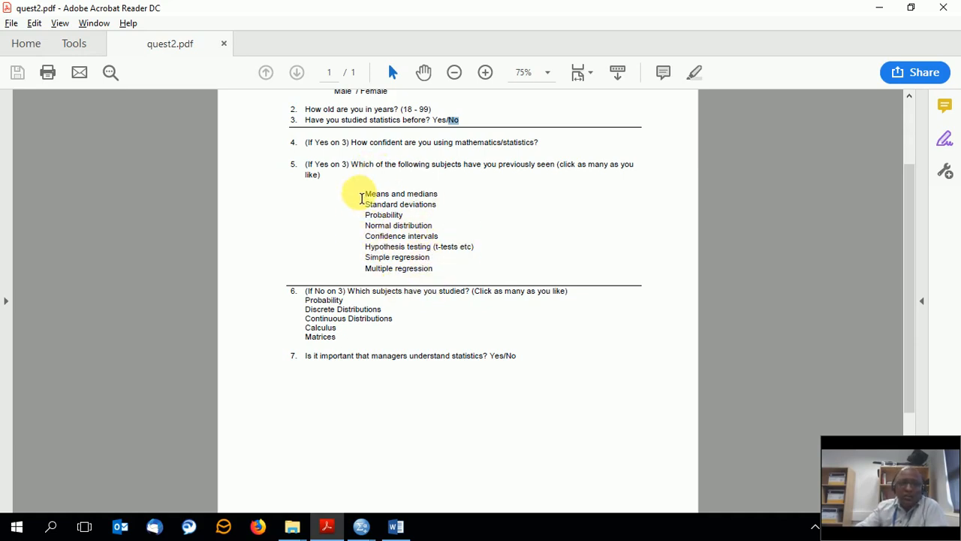
drag(365, 195, 438, 194)
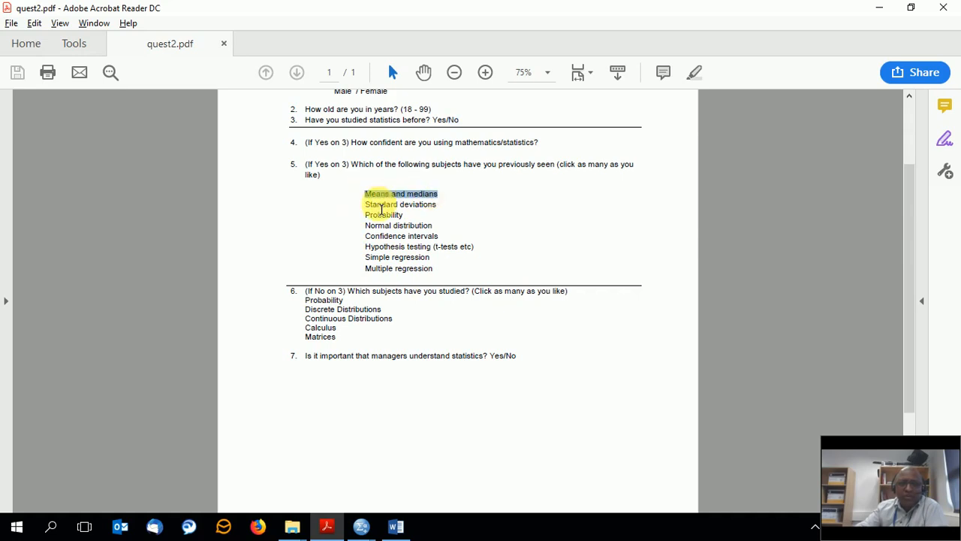
click(378, 205)
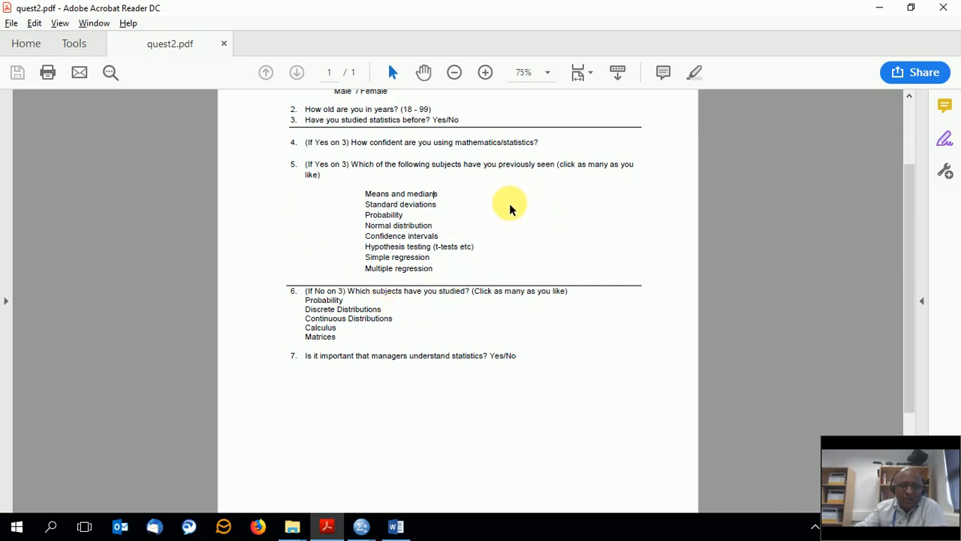
mouse_move(358, 524)
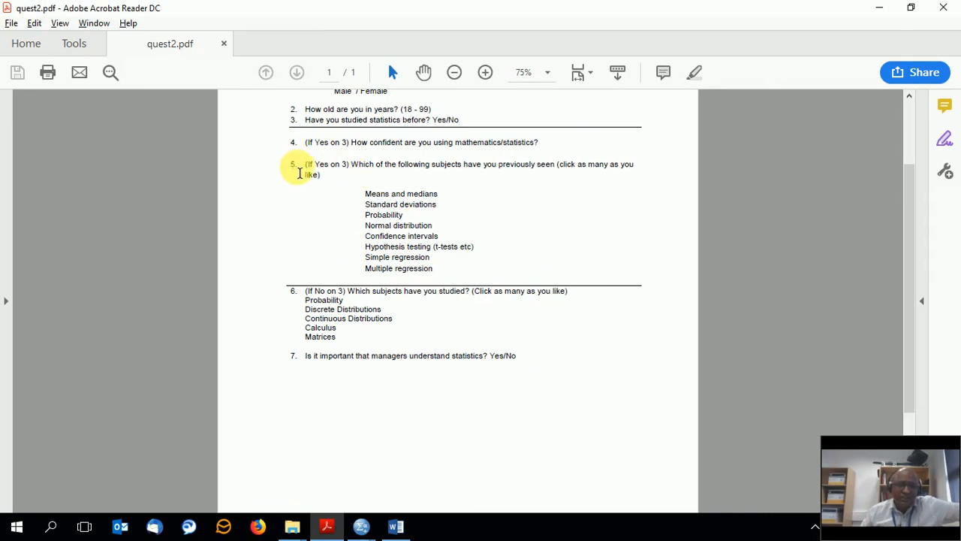
mouse_move(388, 208)
mouse_down()
mouse_move(423, 218)
mouse_move(402, 214)
mouse_up()
click(395, 216)
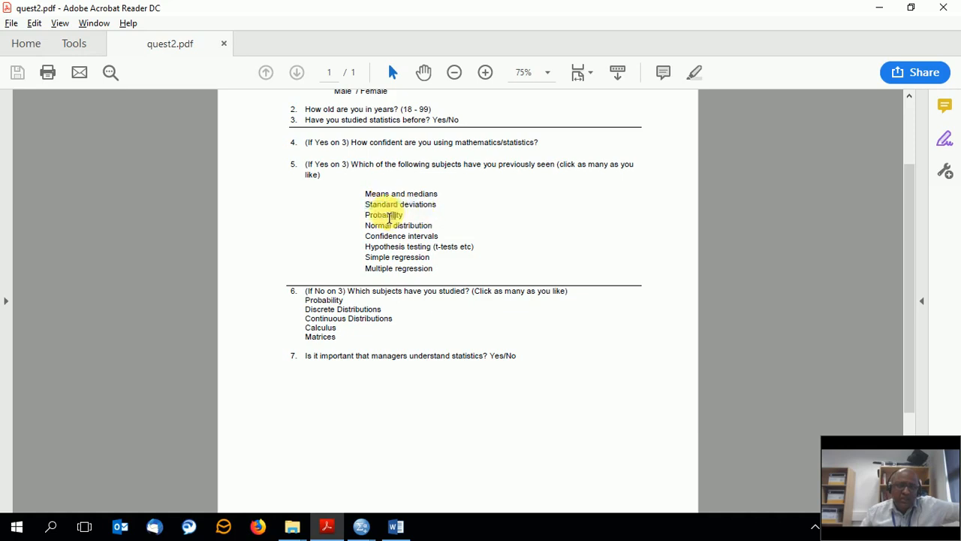
click(389, 268)
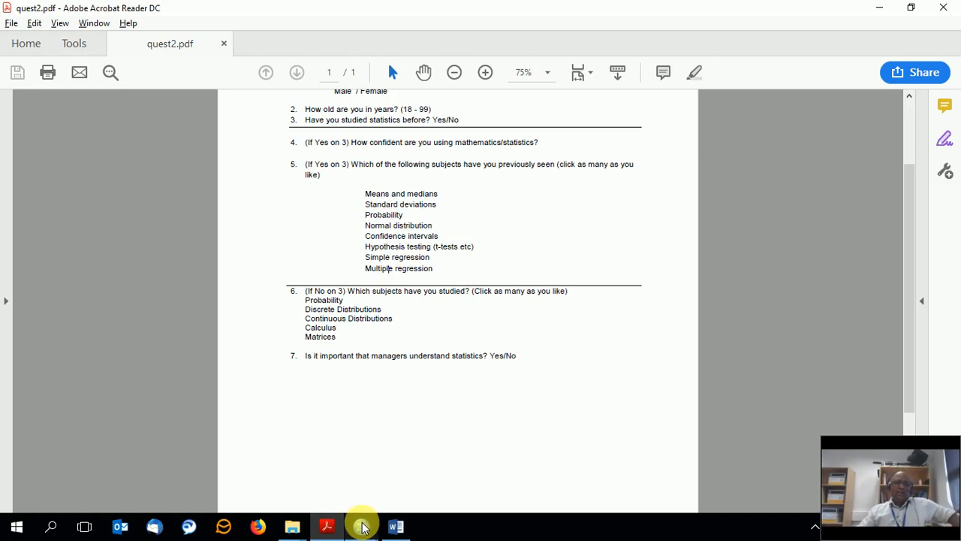
Step: Switch back to the SPSS dataset Untitled2 and open the name of the empty fifth variable for editing
click(418, 481)
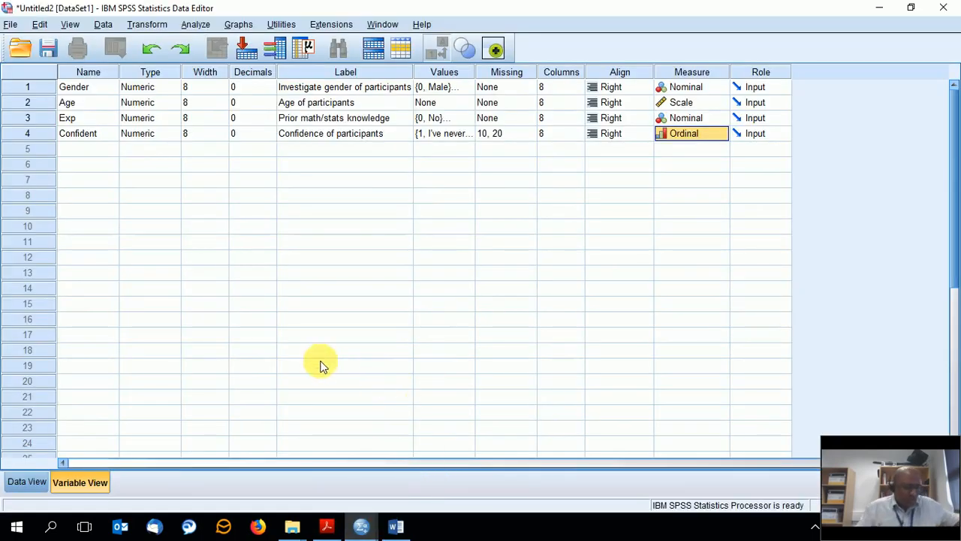
click(79, 148)
click(84, 150)
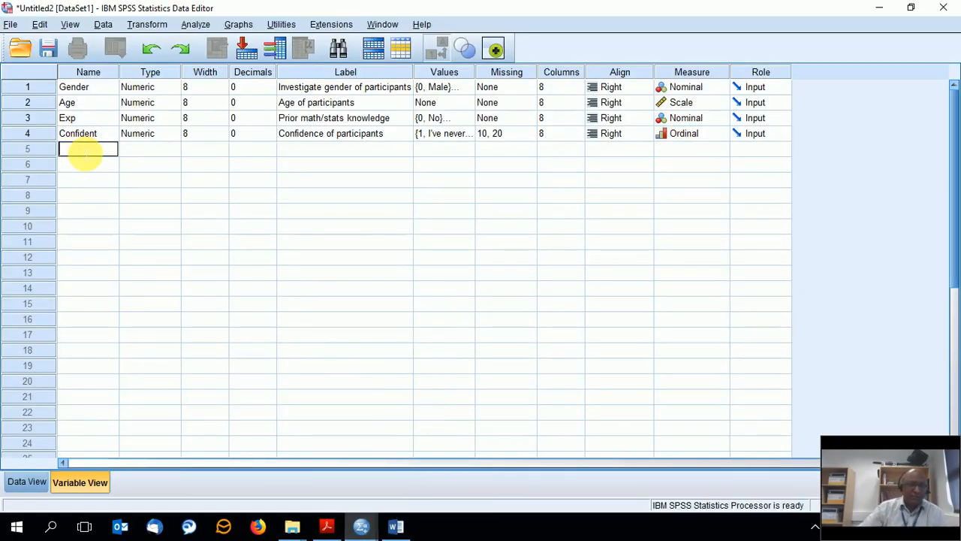
text(ST)
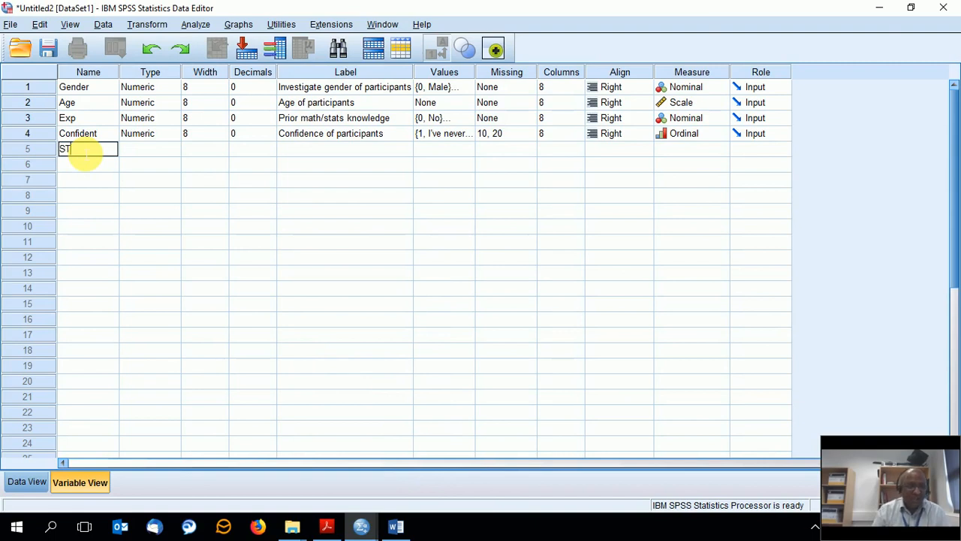
key(BackSpace)
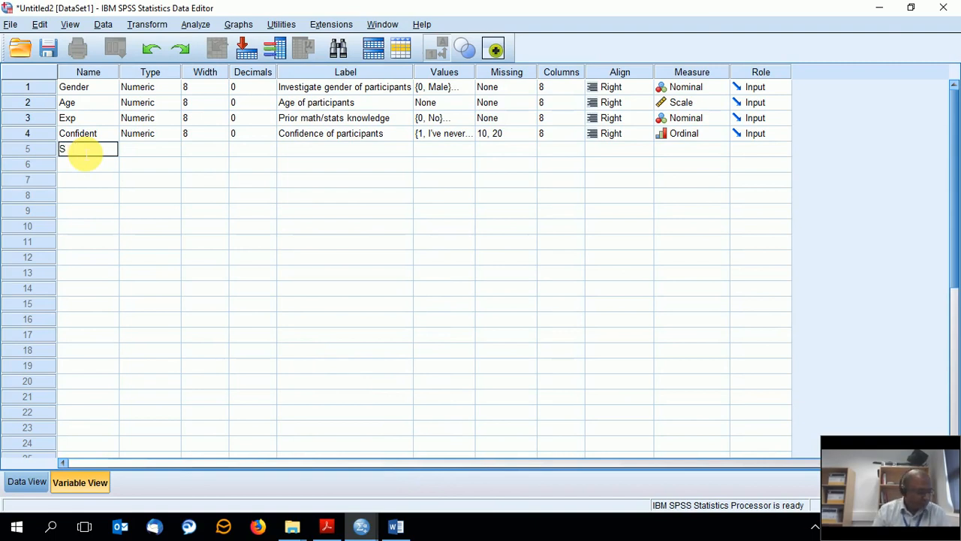
text(TATSUB)
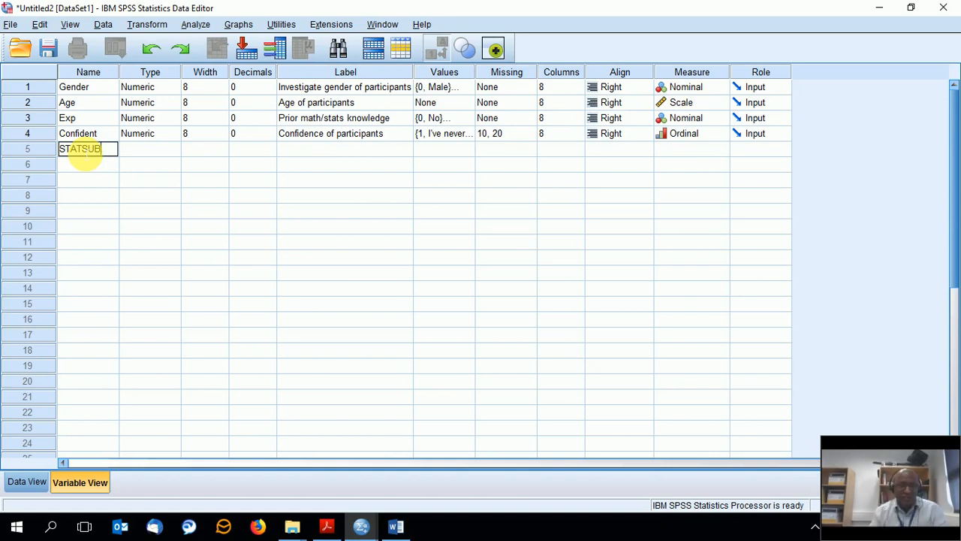
key(BackSpace)
key(BackSpace)
key(BackSpace)
key(BackSpace)
key(BackSpace)
key(BackSpace)
key(BackSpace)
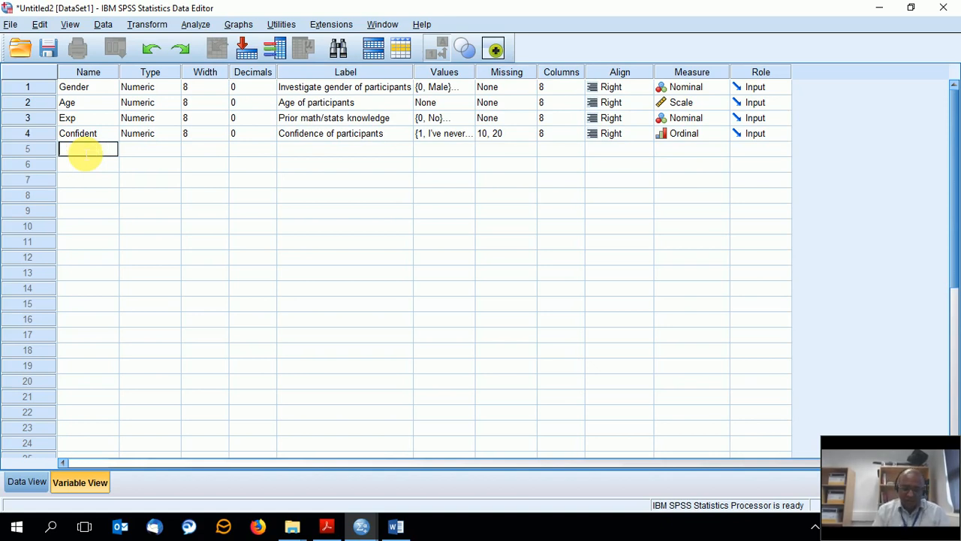
text(QU5A)
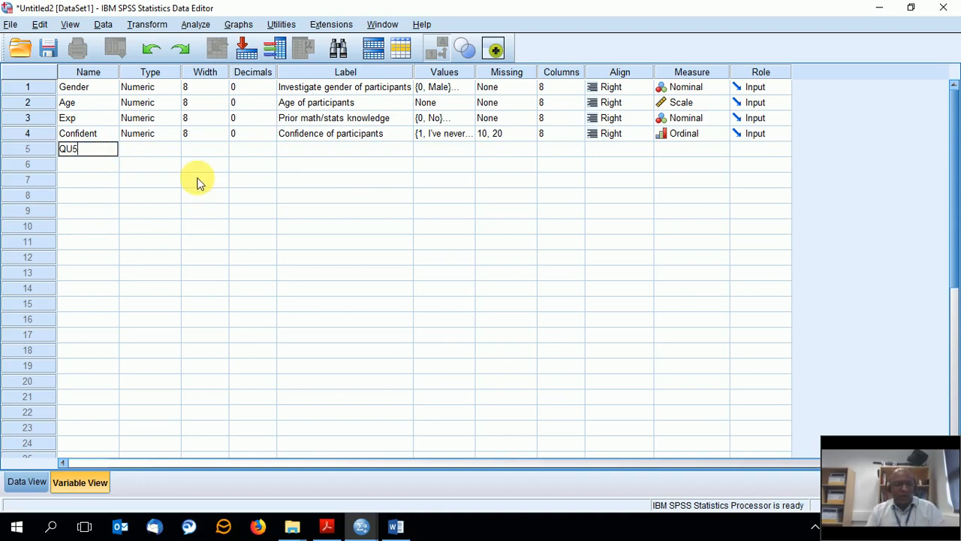
key(BackSpace)
key(BackSpace)
key(BackSpace)
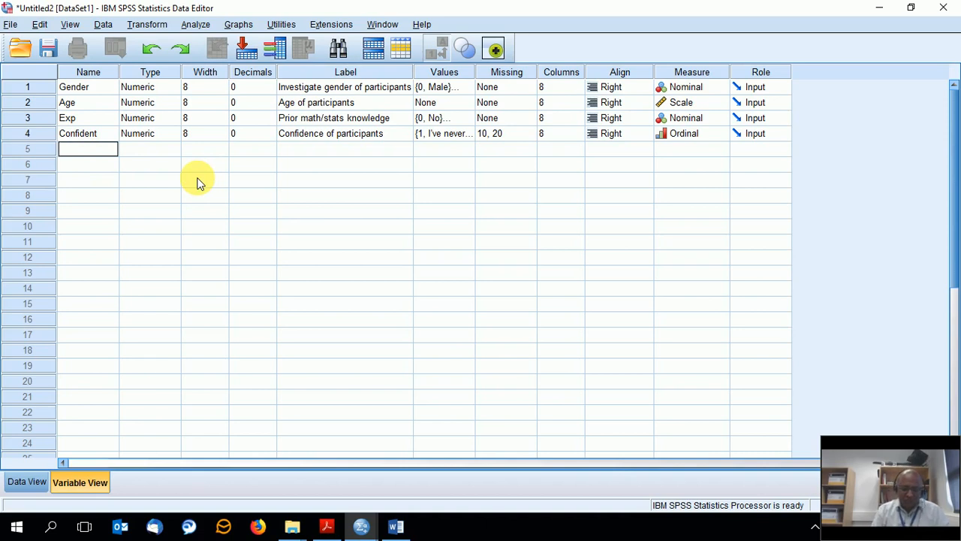
Step: Name the fifth variable STATSUBA
text(STATSUBA)
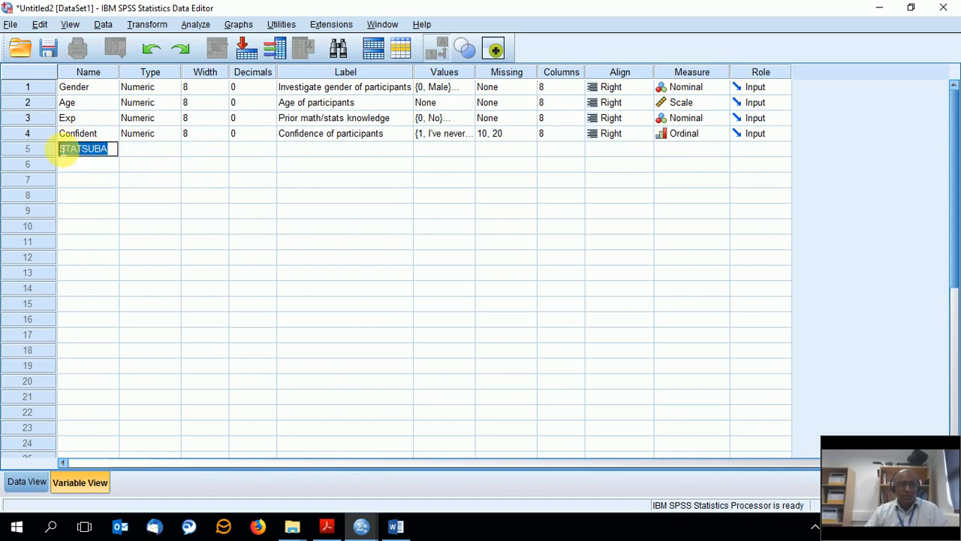
click(75, 167)
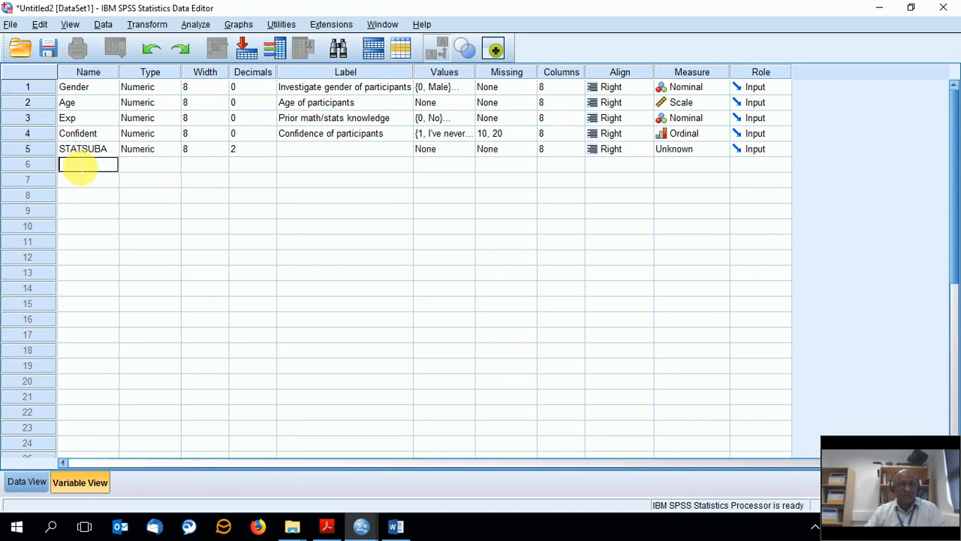
text(STATSUBA)
click(77, 180)
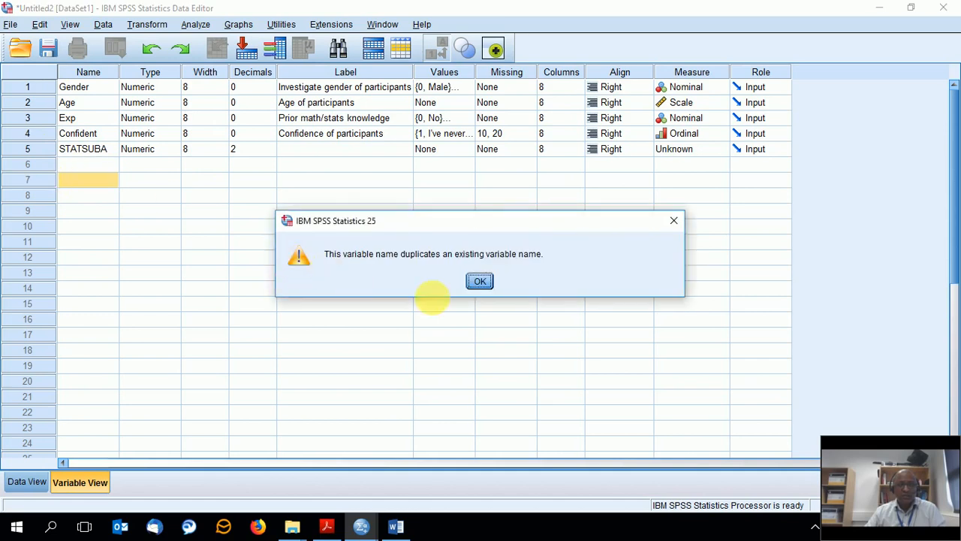
click(473, 281)
Step: Add the variables STATSUBB, STATSUBC, STATSUBD and STATSUBE in rows 6 to 9
click(105, 170)
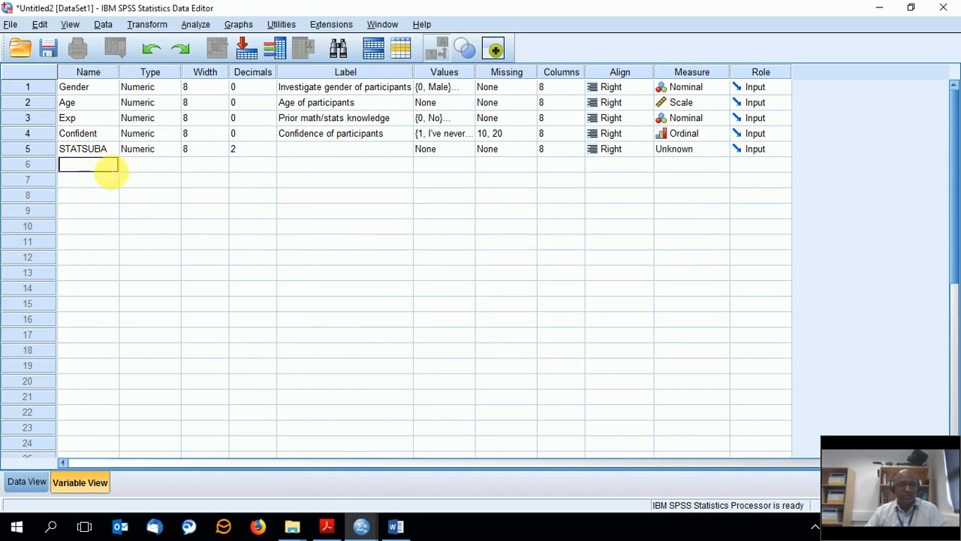
text(STATSUBA)
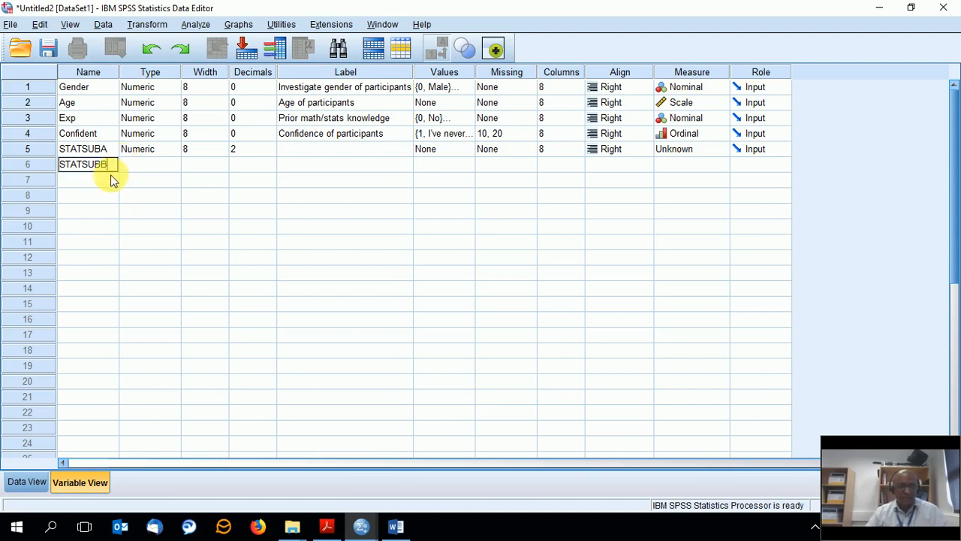
click(101, 180)
text(STATSUBA)
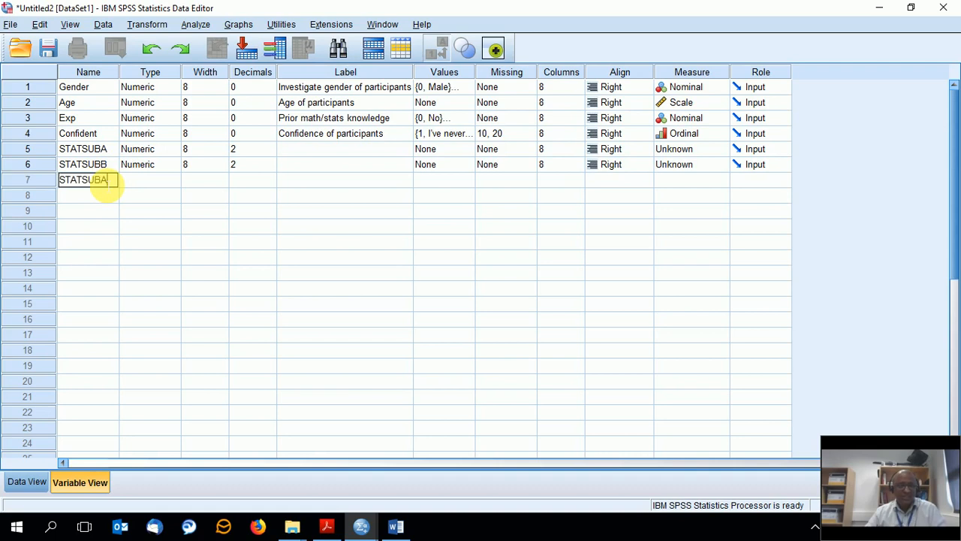
text(c)
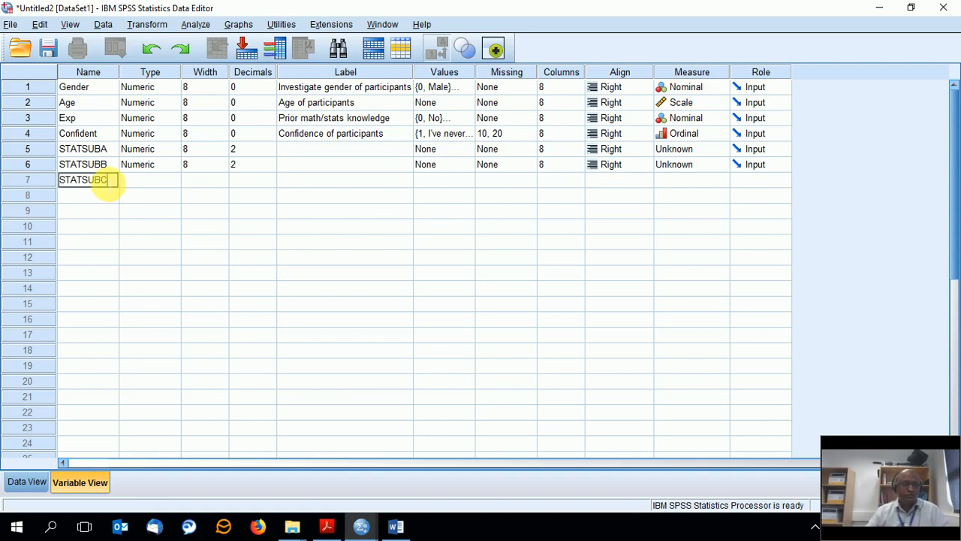
click(98, 195)
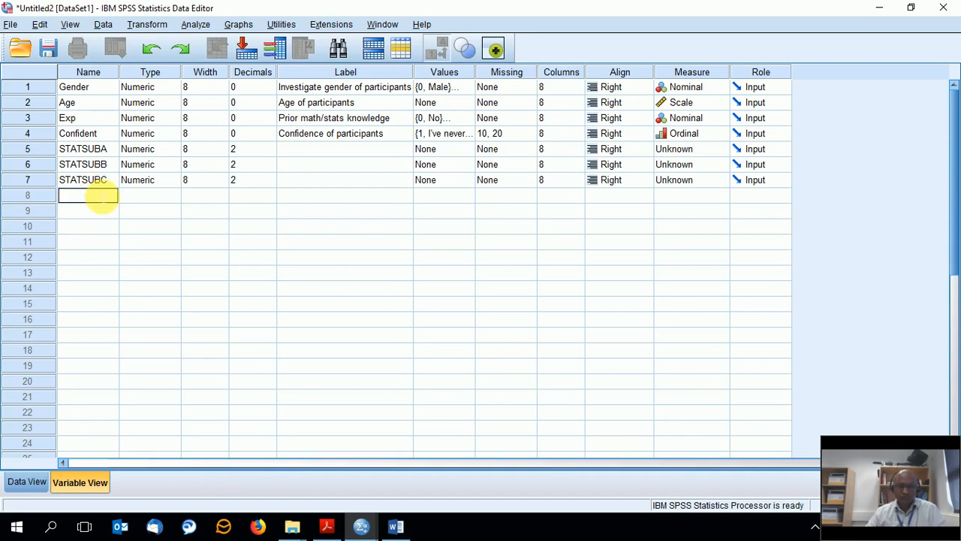
text(STATSUBA)
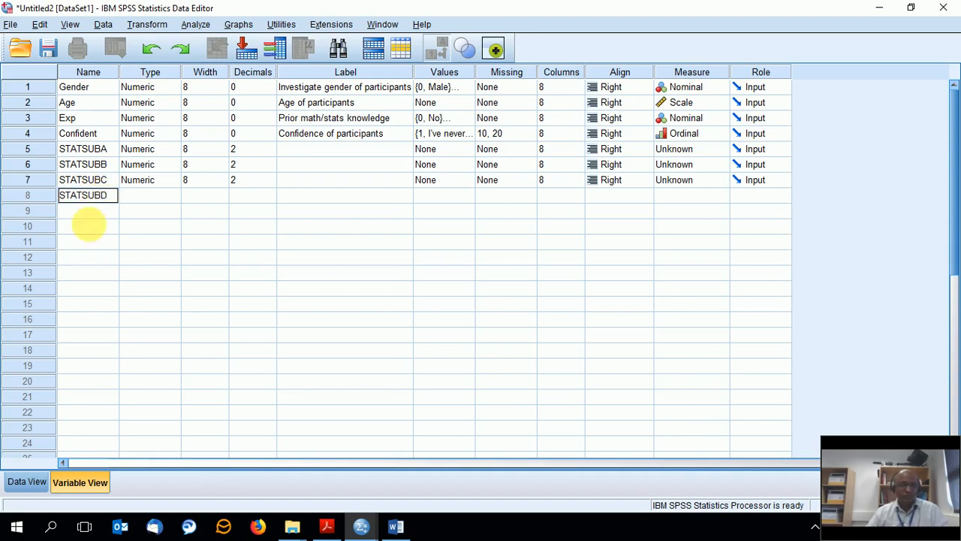
click(98, 211)
text(STATSUBA)
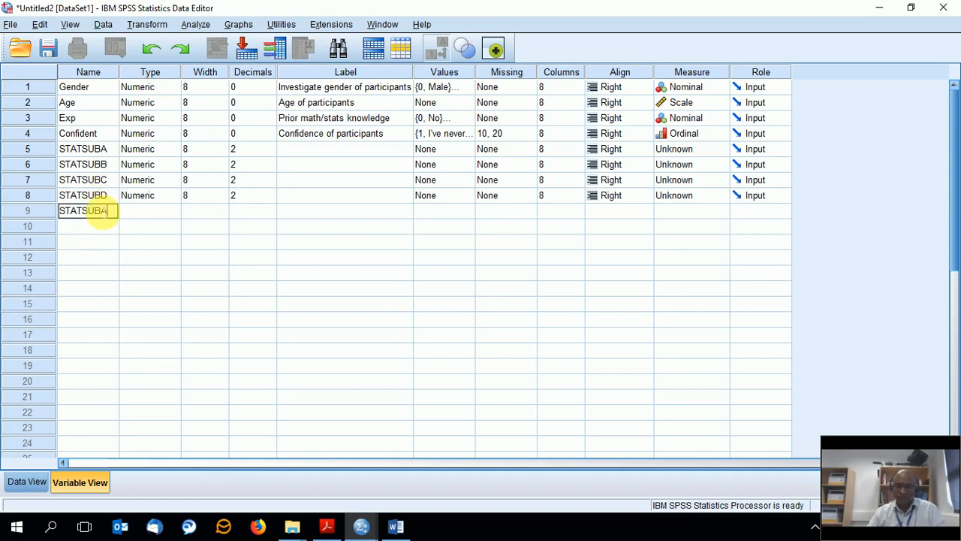
text(E)
Step: Add the variables STATSUBF, STATSUBG and STATSUBH in rows 10 to 12
click(88, 226)
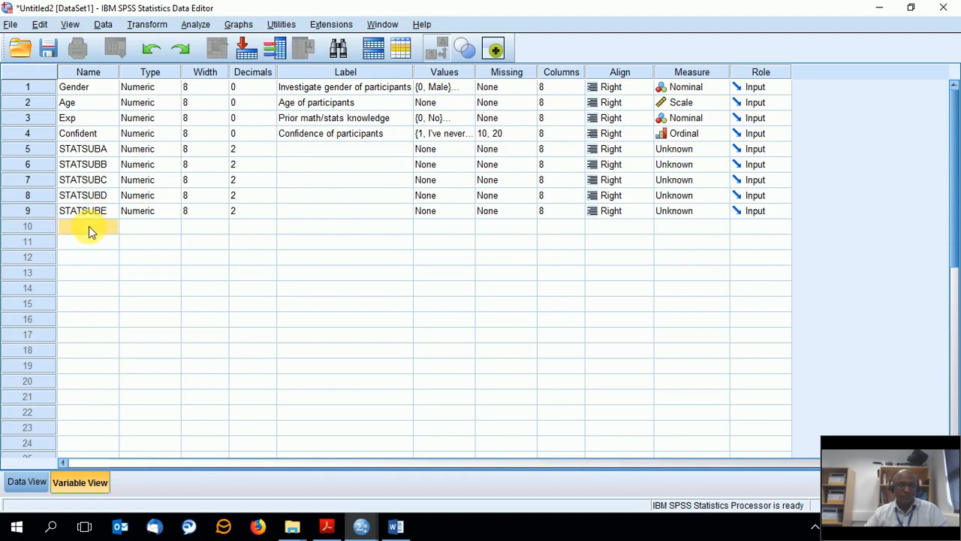
text(STATSUBA)
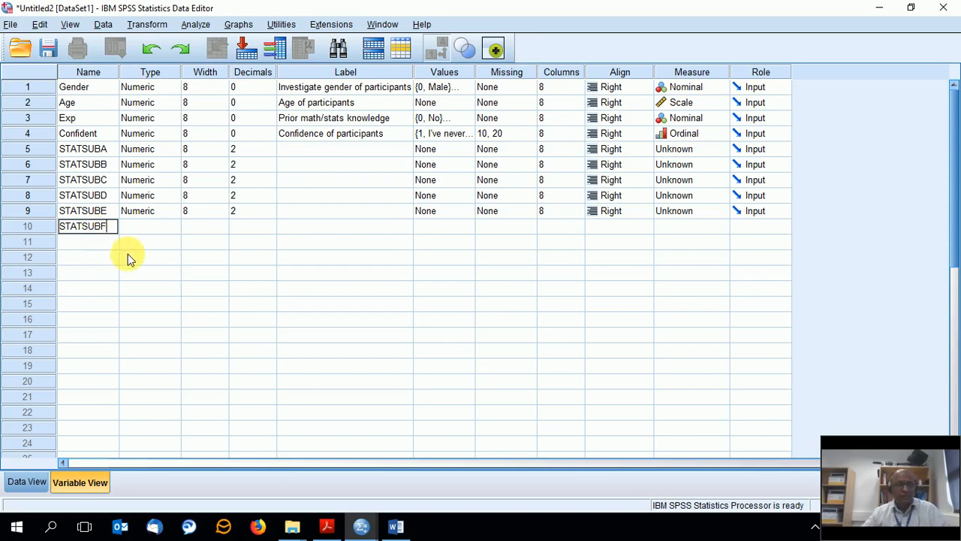
click(105, 242)
text(STATSUBA)
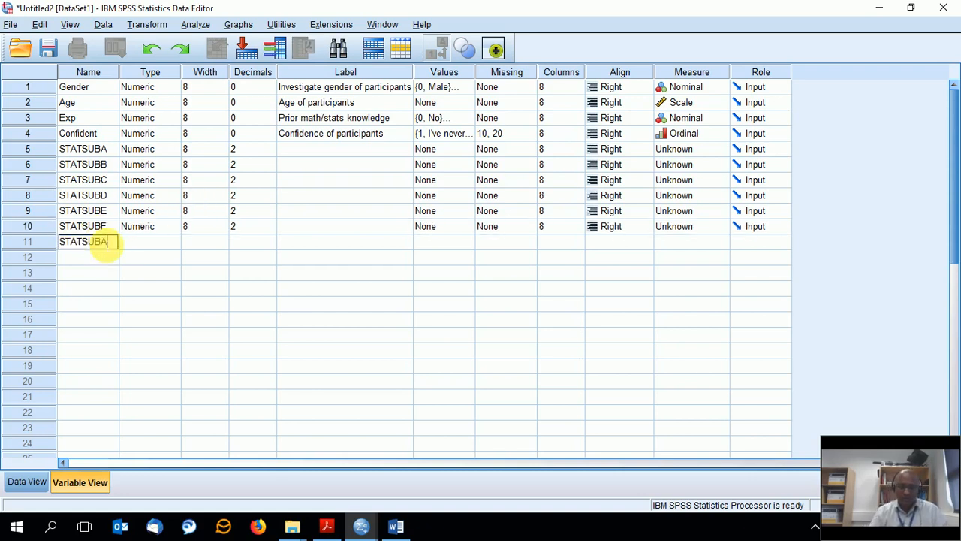
key(BackSpace)
text(G)
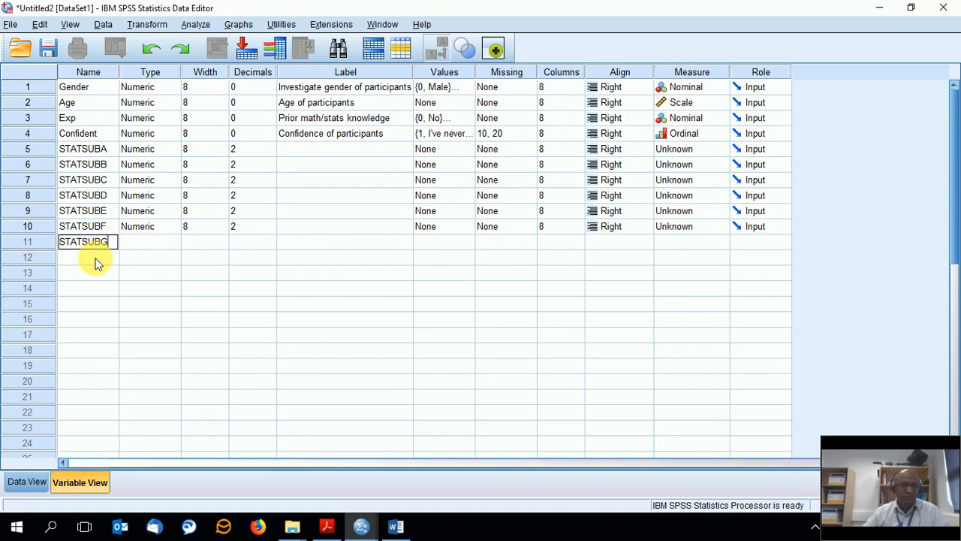
click(98, 259)
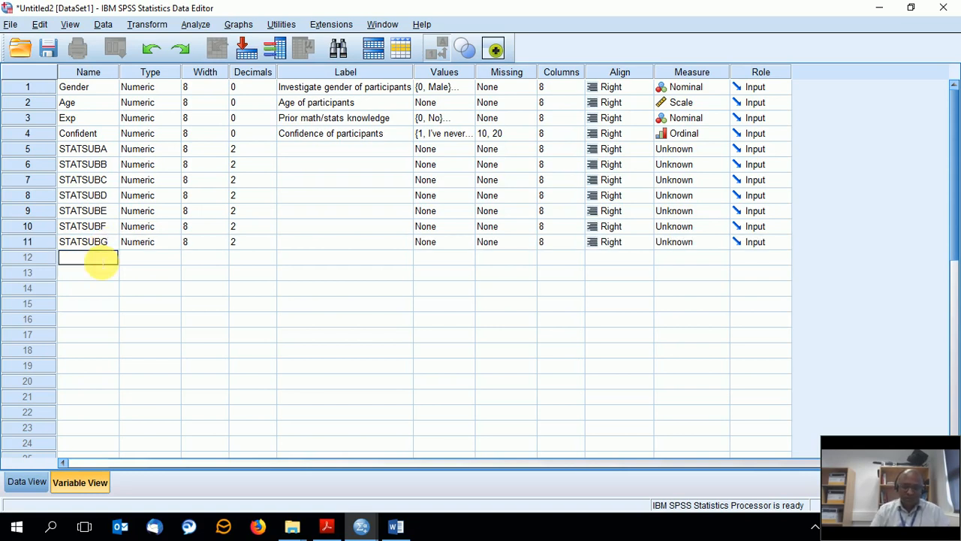
text(STATSUBA)
key(BackSpace)
text(H)
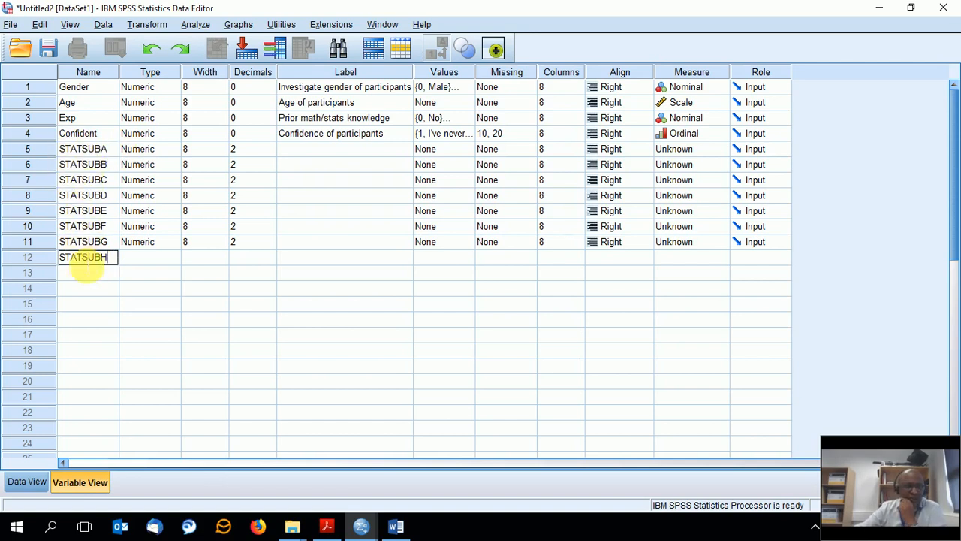
Step: Switch to quest2.pdf and review question 5's list of subjects and its "click as many as you like" instruction
click(326, 526)
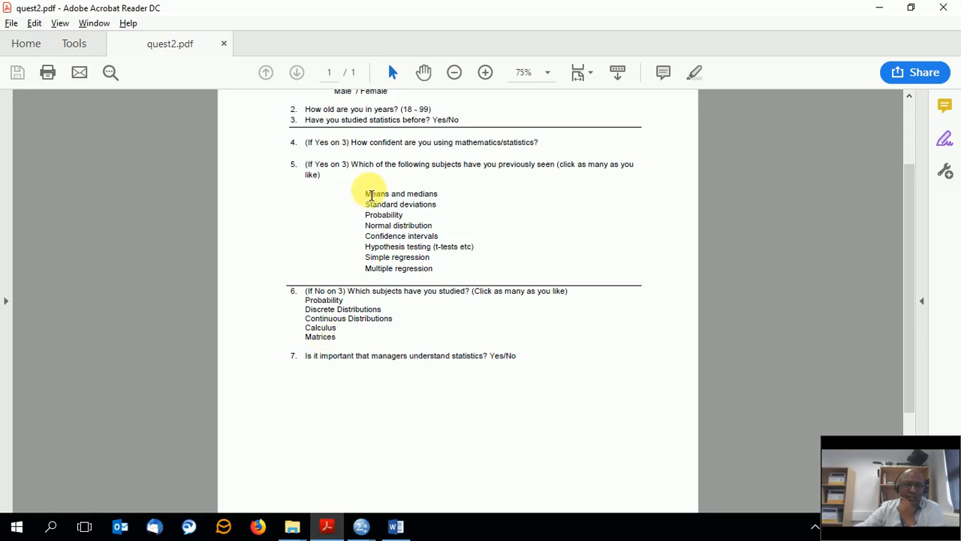
drag(365, 193, 445, 272)
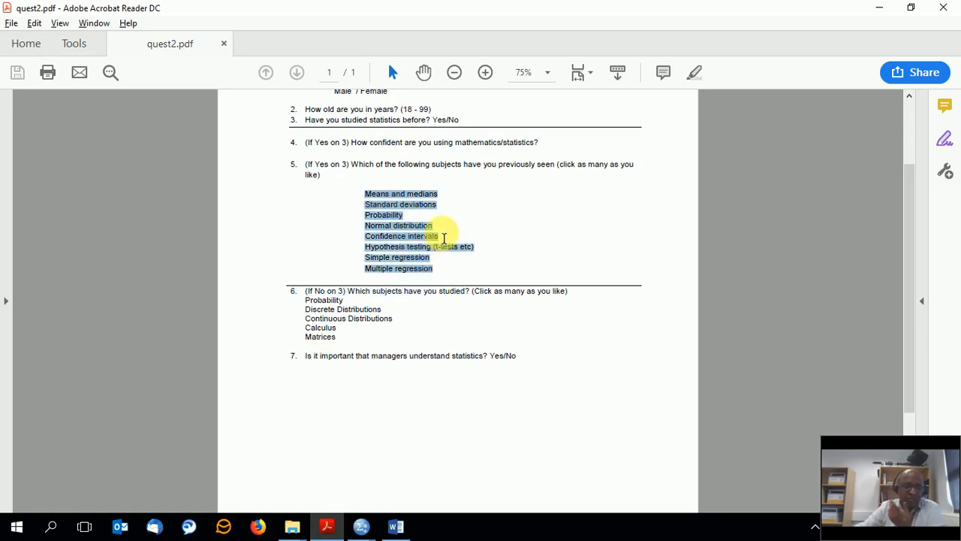
click(507, 265)
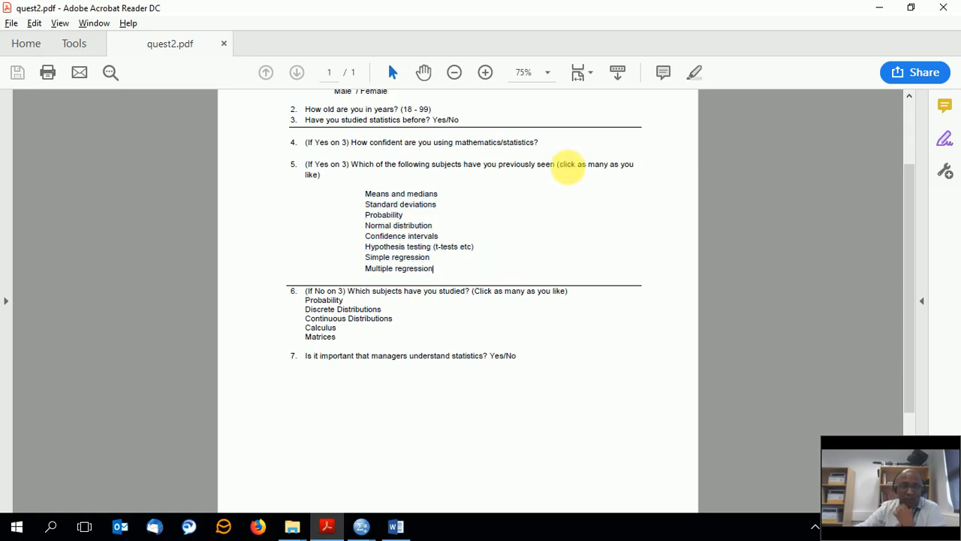
drag(559, 167, 327, 181)
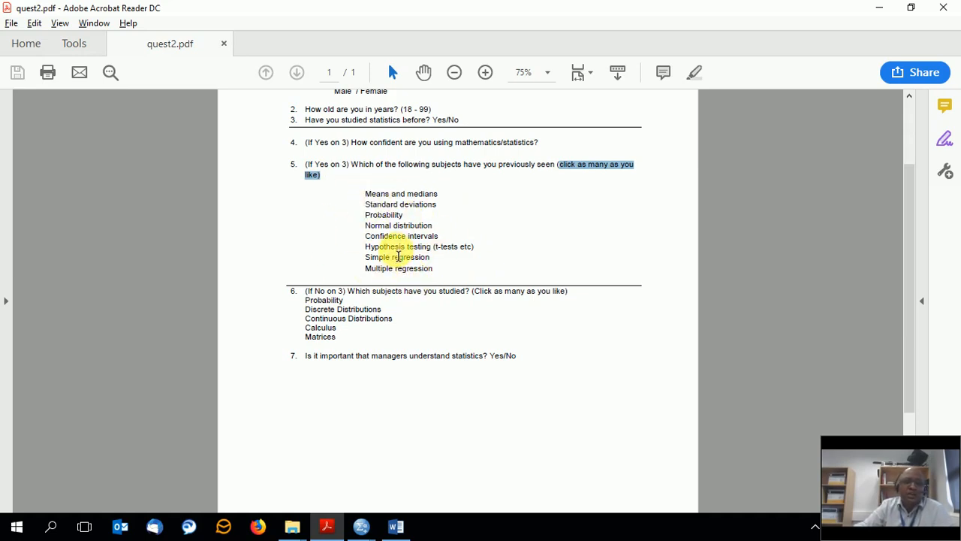
Step: Switch back to the SPSS dataset and set the decimals of all variables from STATSUBA to STATSUBH to 0
click(367, 530)
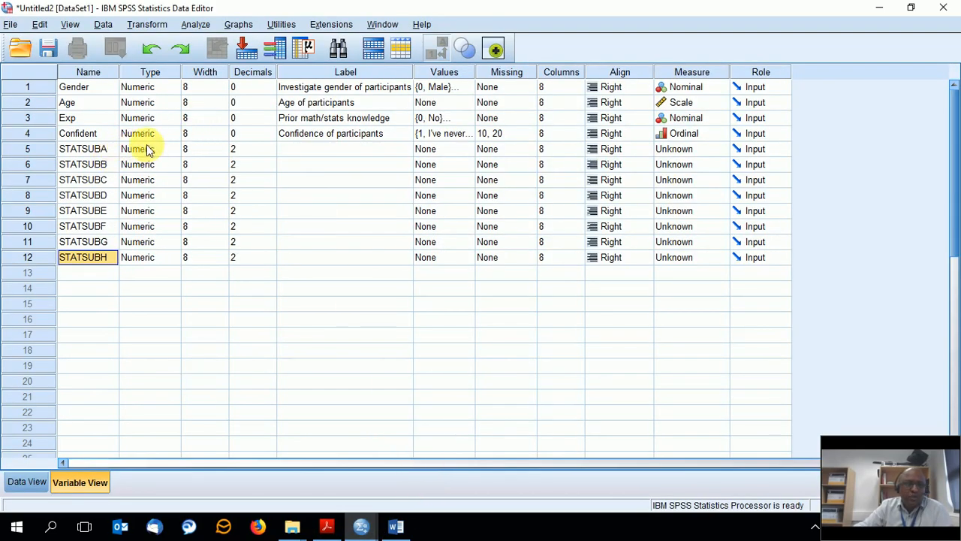
click(259, 152)
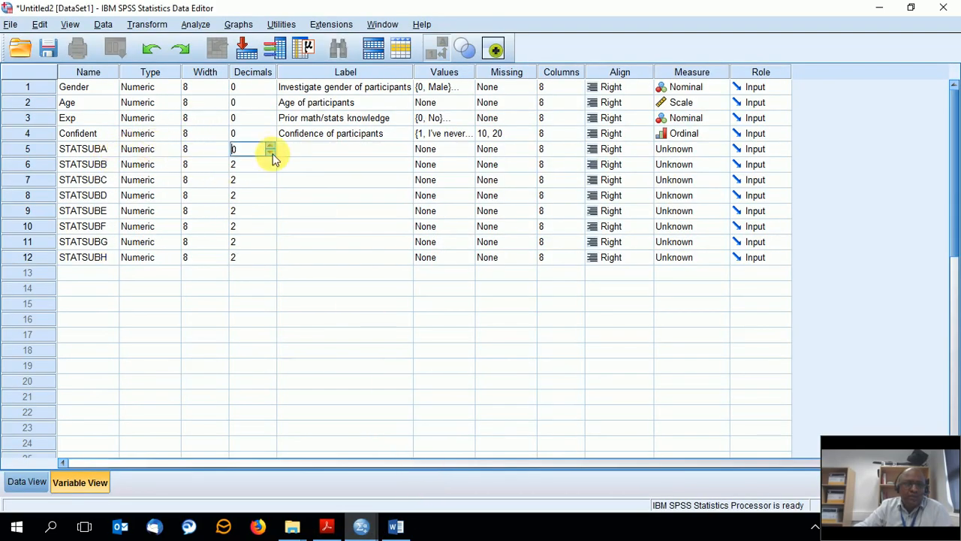
click(271, 168)
click(258, 184)
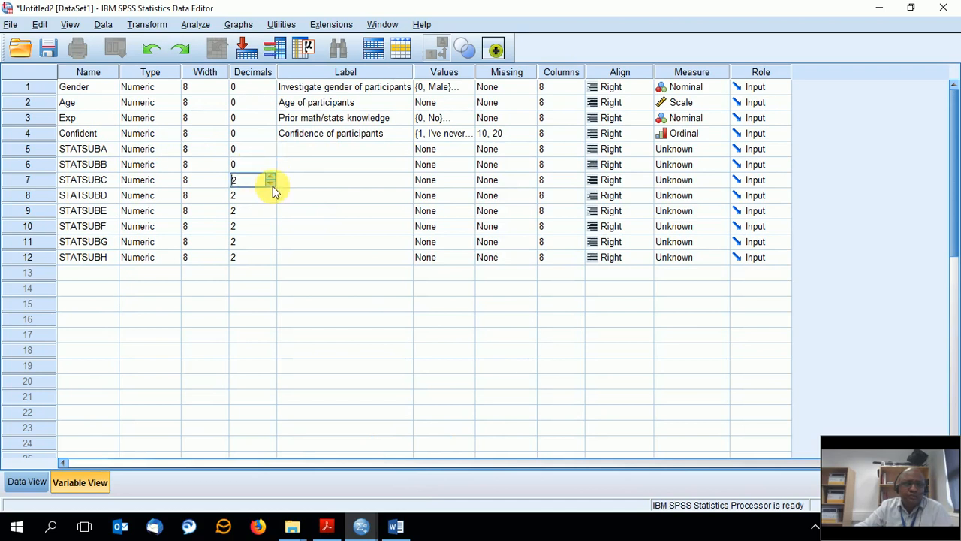
click(272, 186)
click(263, 197)
click(271, 200)
click(268, 209)
click(270, 214)
click(262, 228)
click(271, 230)
click(268, 242)
click(270, 246)
click(270, 246)
click(262, 258)
click(270, 260)
click(270, 259)
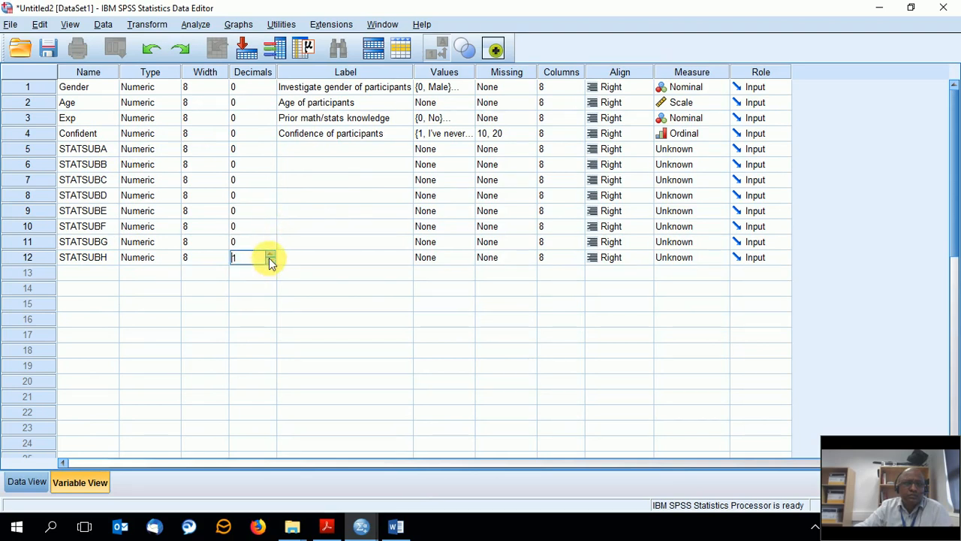
Step: Enter "QU5 A" as the label of STATSUBA
click(314, 155)
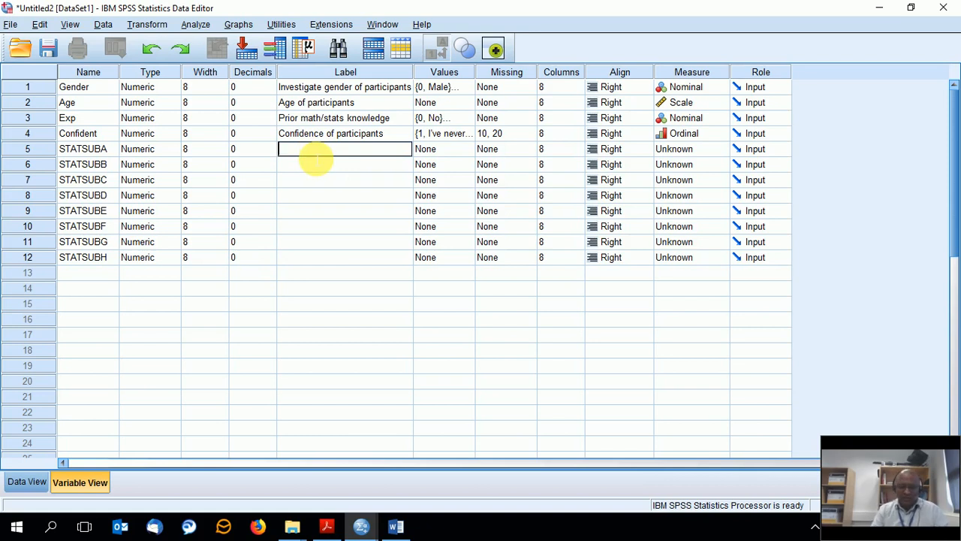
text(QU)
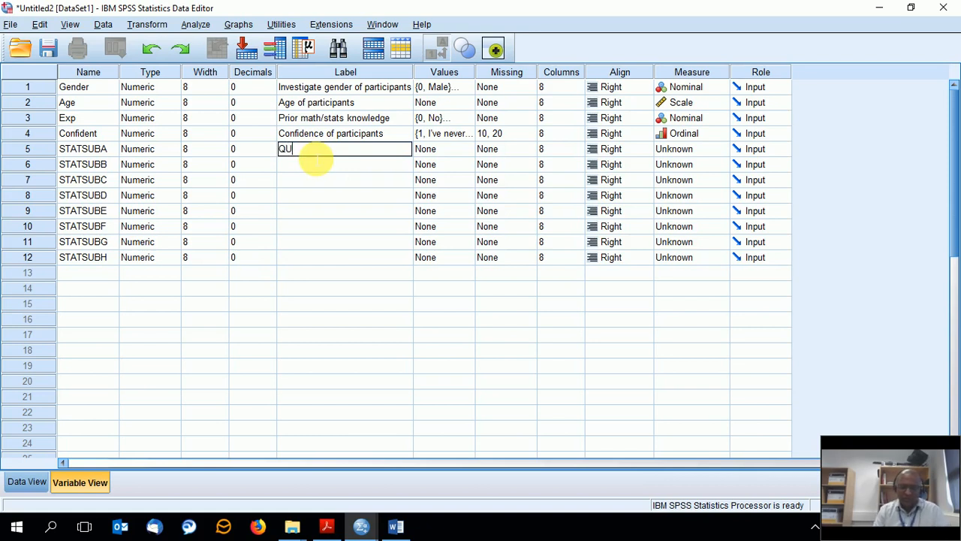
text(5 A)
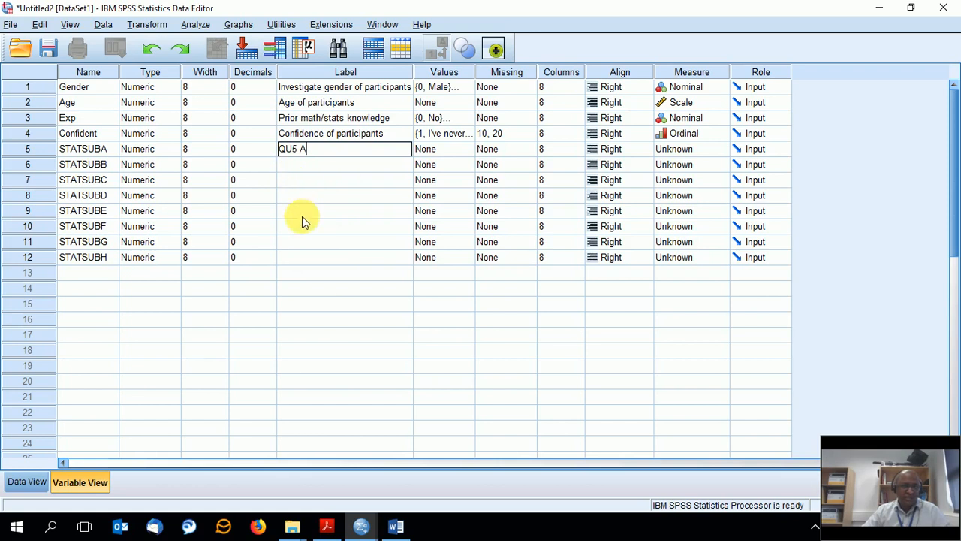
Step: Enter "QU5 H" as the label of STATSUBH
click(295, 260)
text(QU)
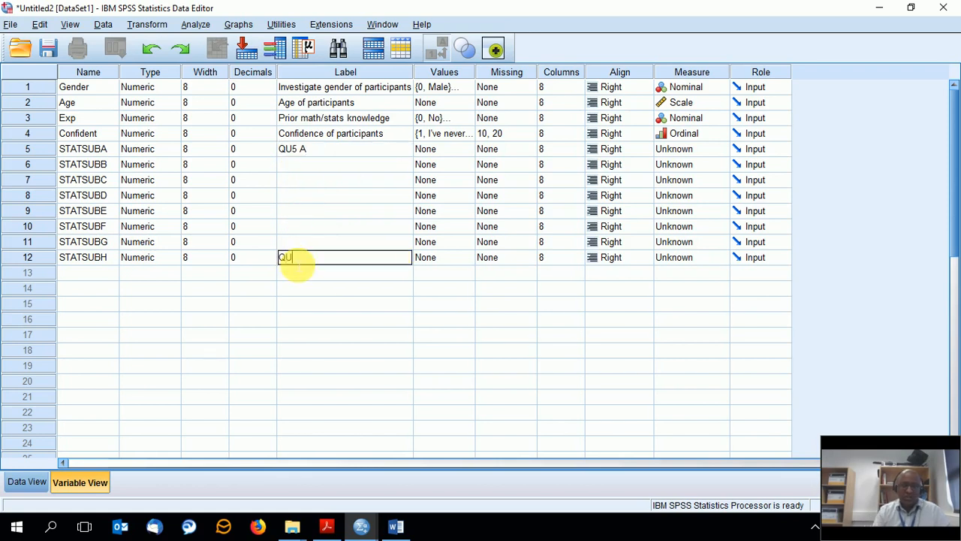
text(5)
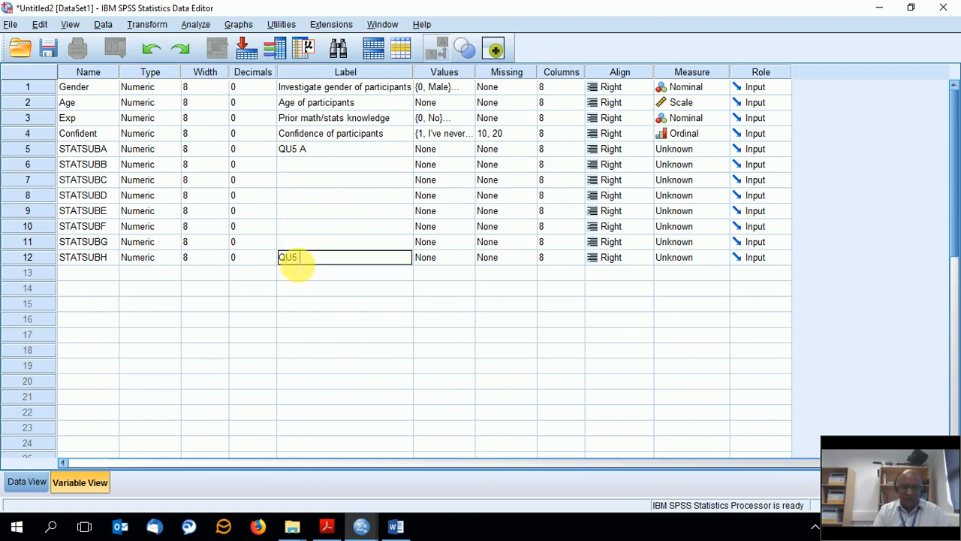
text( H)
click(371, 355)
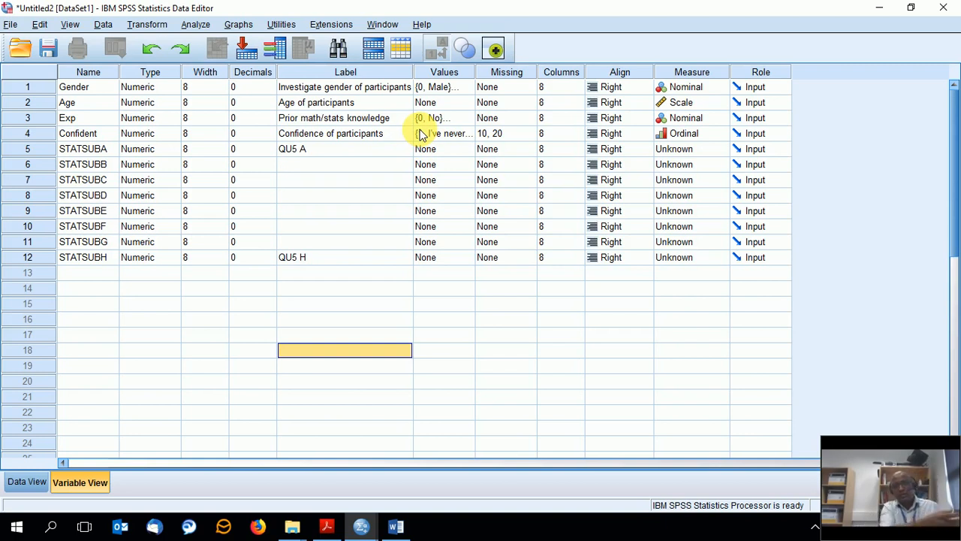
Step: Check question 5's list of subjects in quest2.pdf and return to the SPSS dataset
click(329, 527)
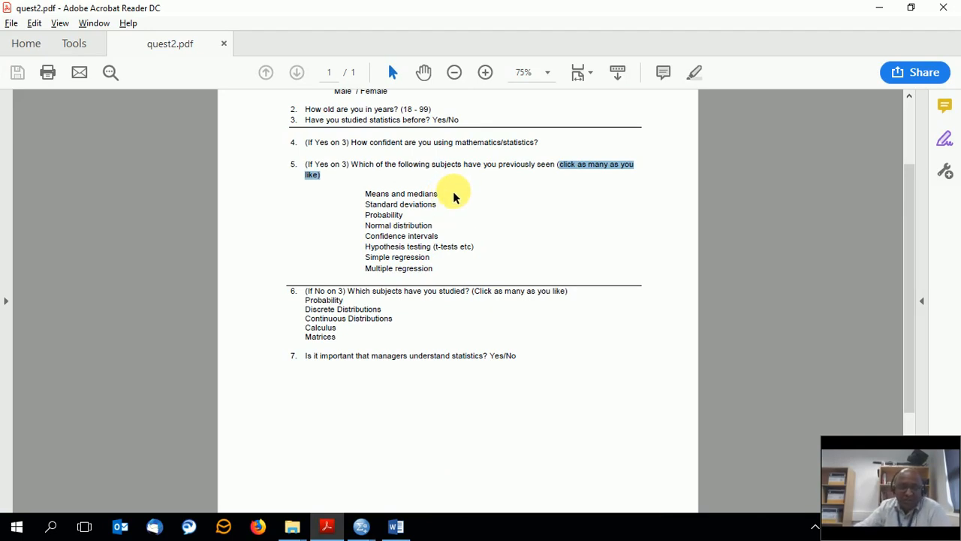
mouse_move(362, 525)
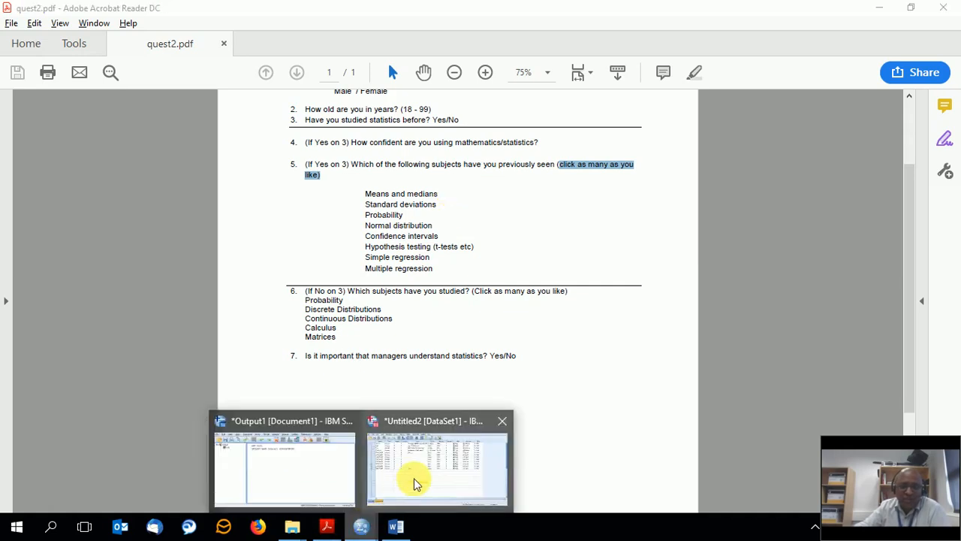
click(417, 482)
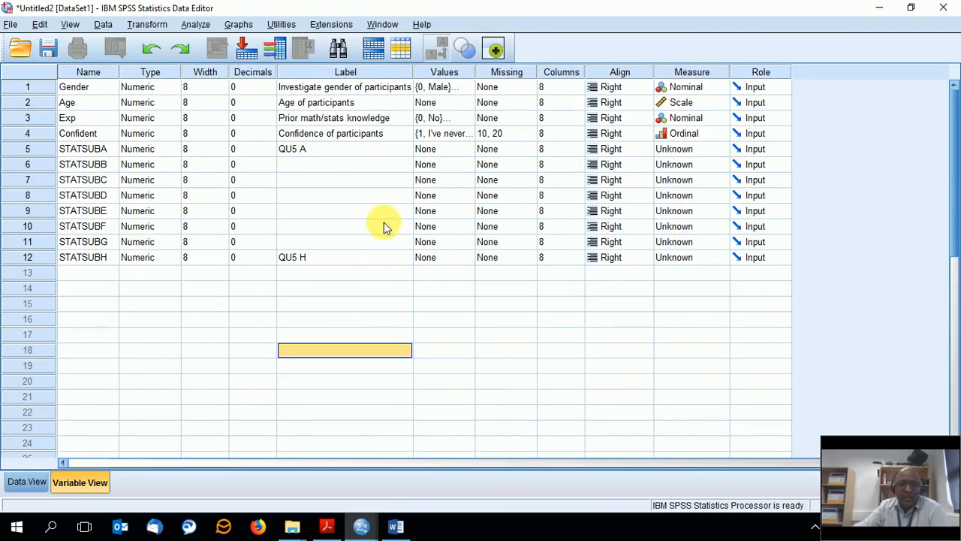
Step: Open the value labels of STATSUBA and add the code 0 with the label "No"
click(441, 150)
click(467, 150)
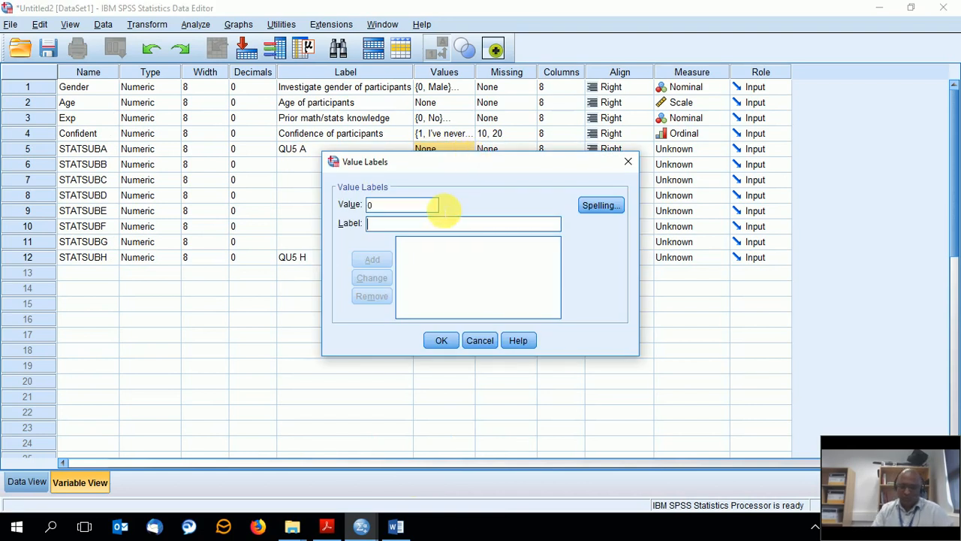
text(nO)
key(BackSpace)
key(BackSpace)
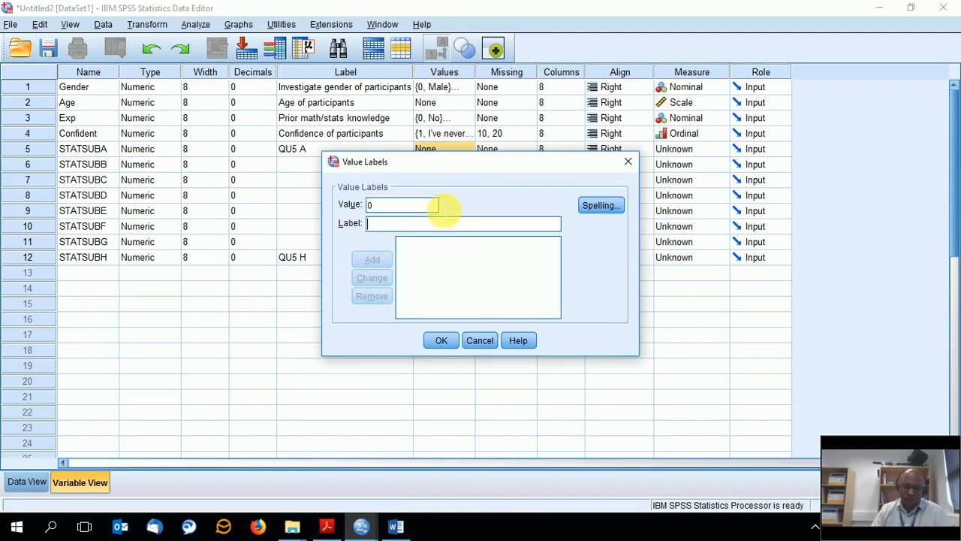
text(No)
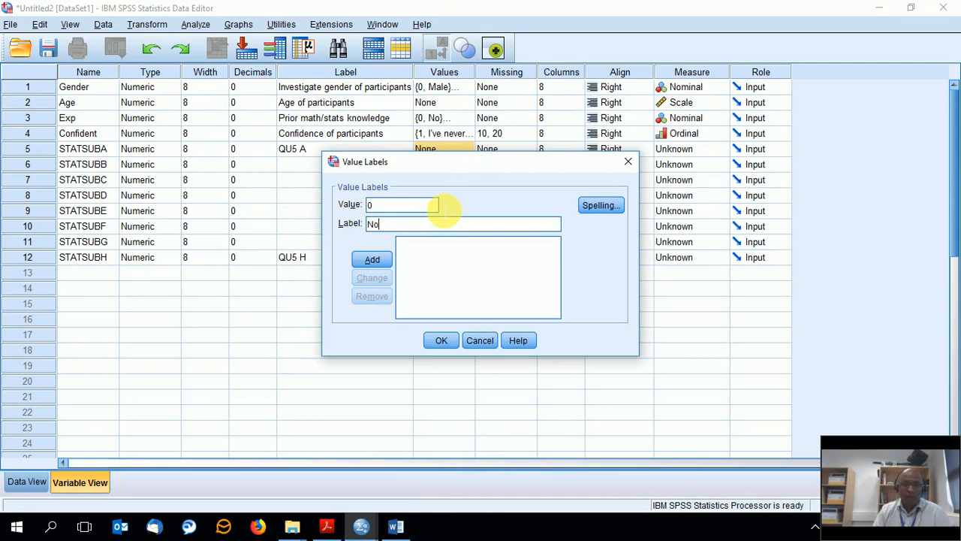
double_click(370, 204)
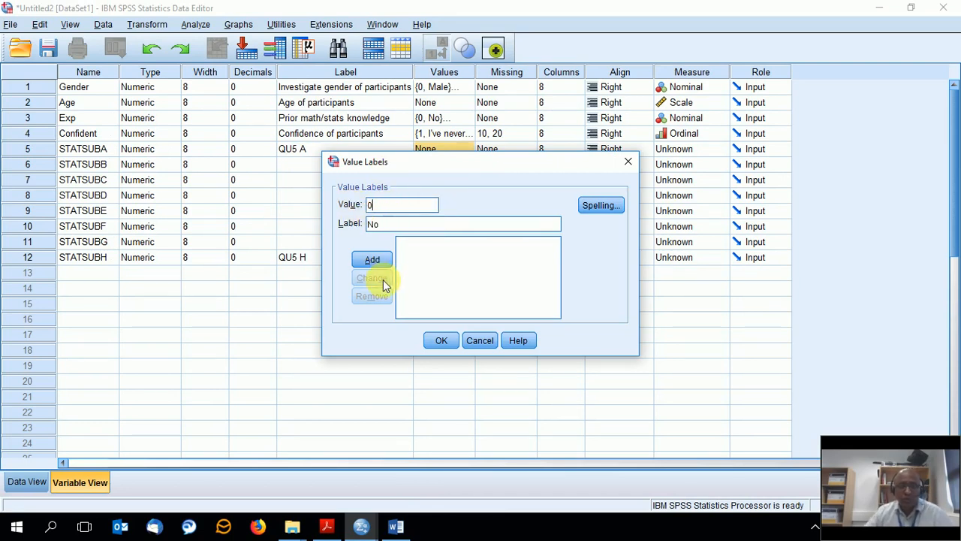
key(Return)
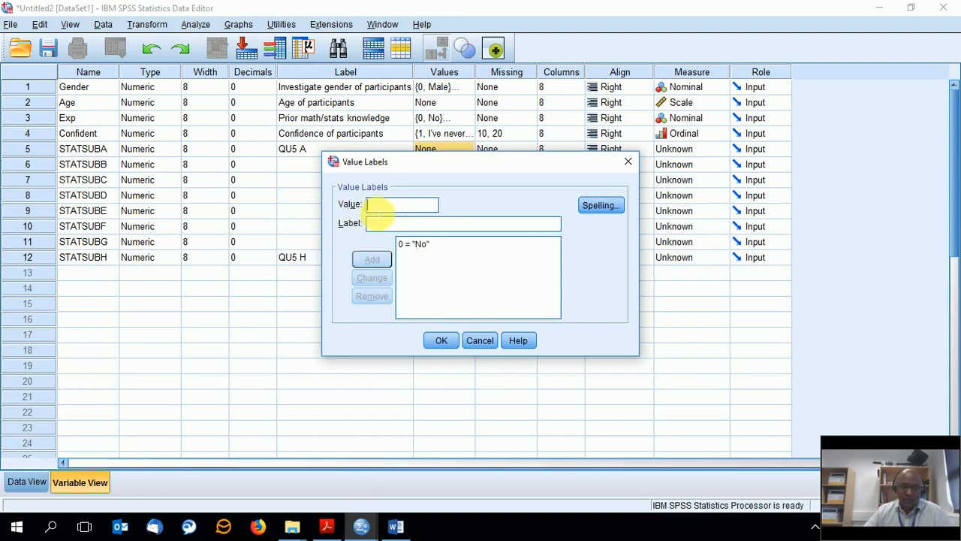
Step: Add the code 1 with the label "Yes" for STATSUBA and apply its value labels
text(1)
key(Tab)
text(Yes)
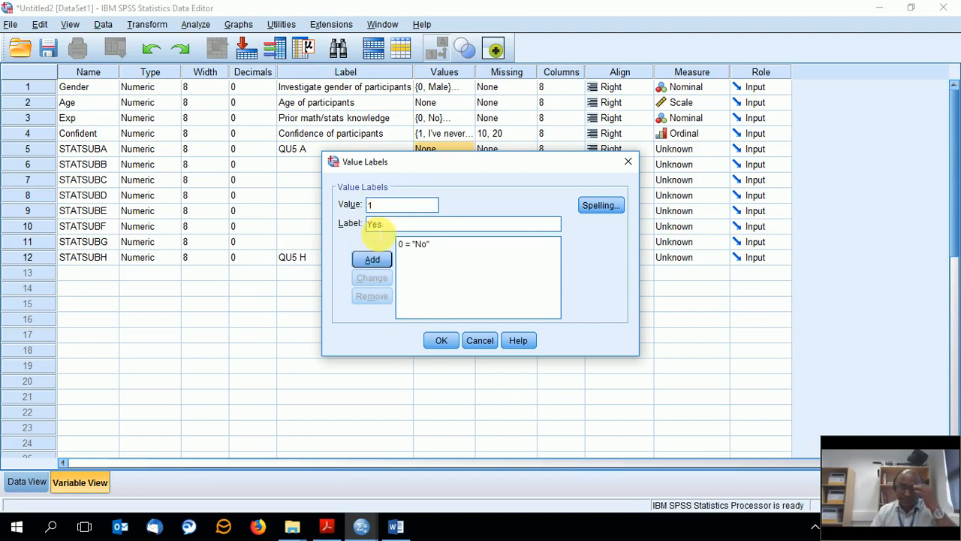
click(372, 258)
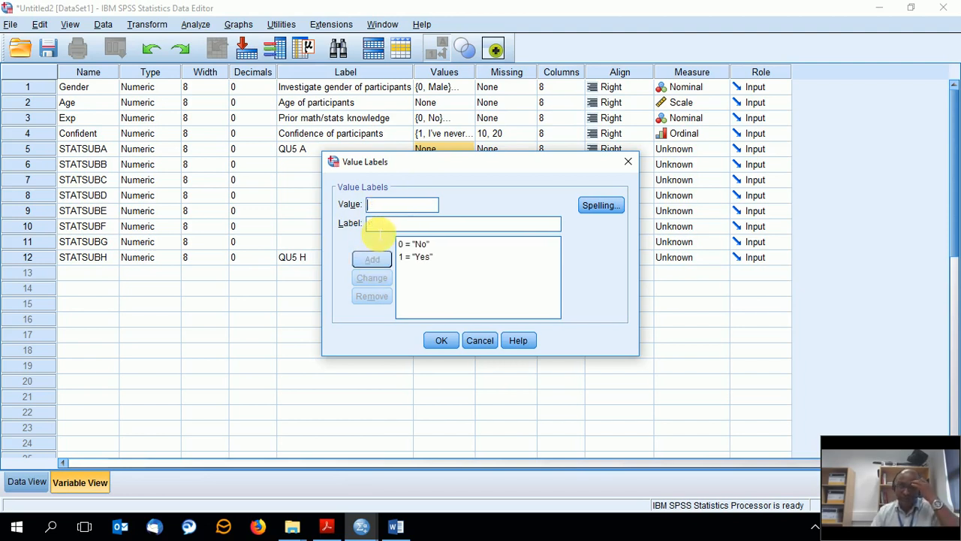
click(439, 341)
Step: Copy the value labels of STATSUBA to all variables from STATSUBB to STATSUBH
click(439, 148)
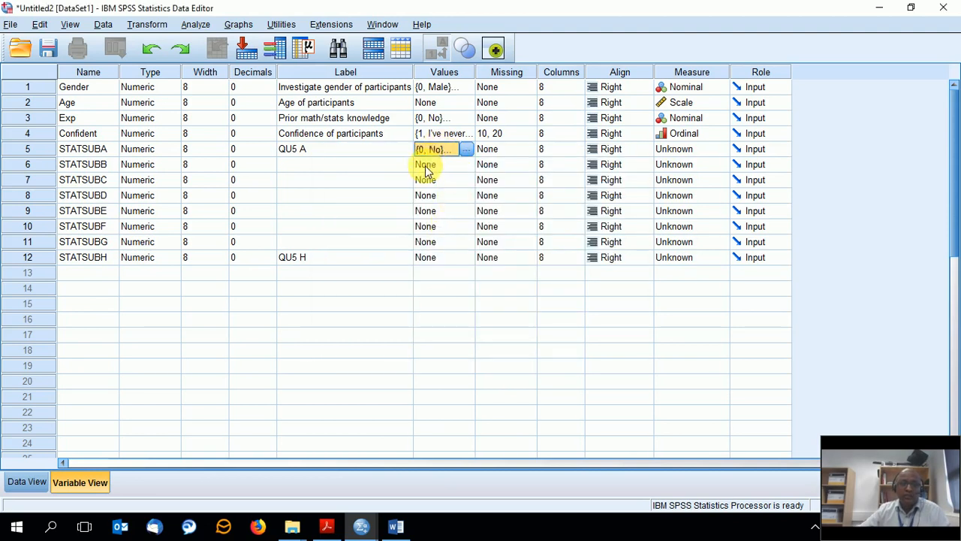
click(423, 165)
click(421, 151)
key(ctrl+c)
click(427, 164)
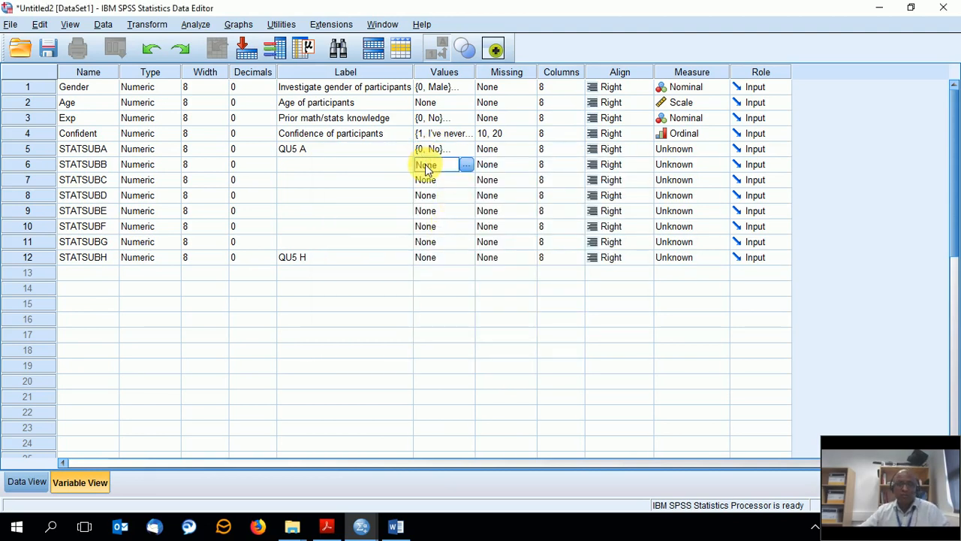
key(ctrl+v)
click(424, 180)
key(ctrl+v)
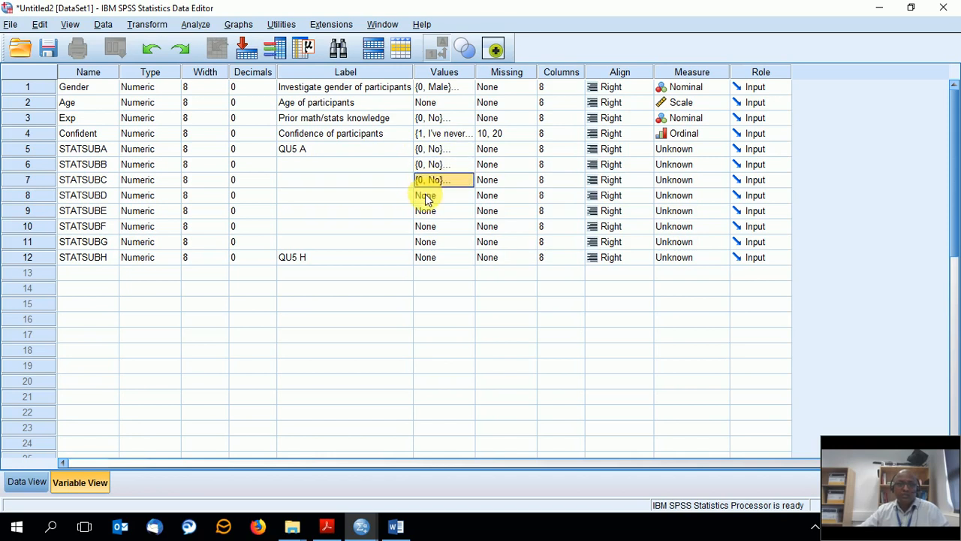
click(428, 196)
key(ctrl+v)
click(426, 213)
key(ctrl+v)
click(425, 226)
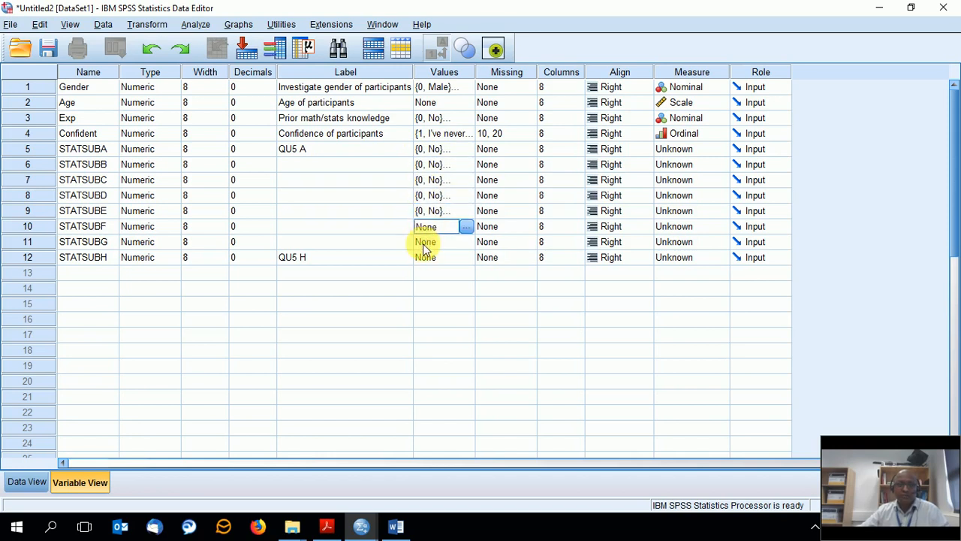
key(ctrl+v)
click(423, 243)
key(ctrl+v)
click(425, 256)
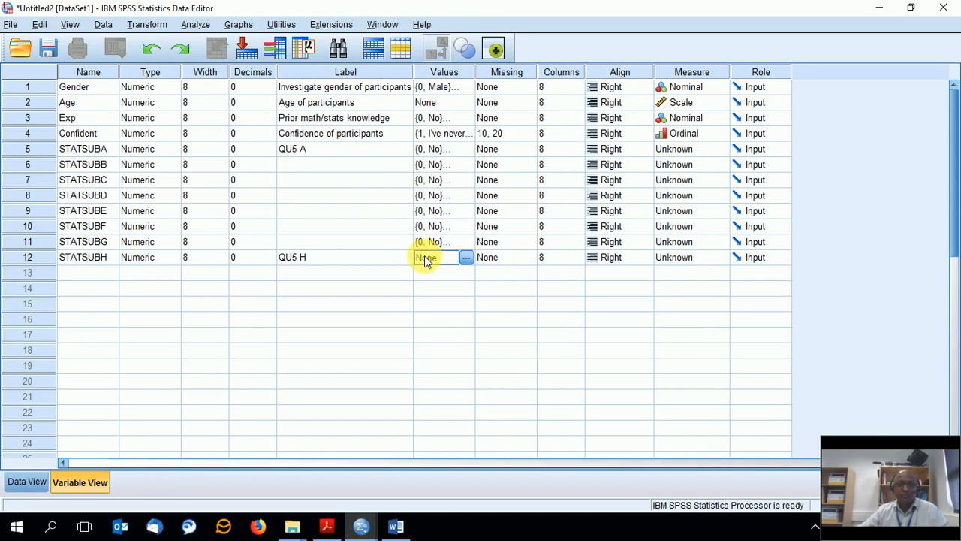
key(ctrl+v)
Step: Copy the label "QU5 A" from STATSUBA to the variables STATSUBB to STATSUBG
click(297, 150)
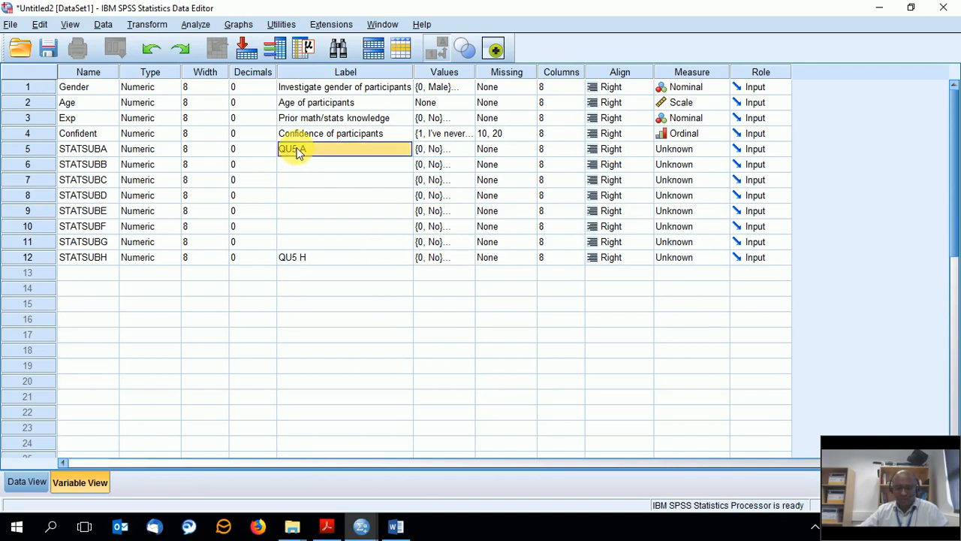
click(305, 165)
key(ctrl+v)
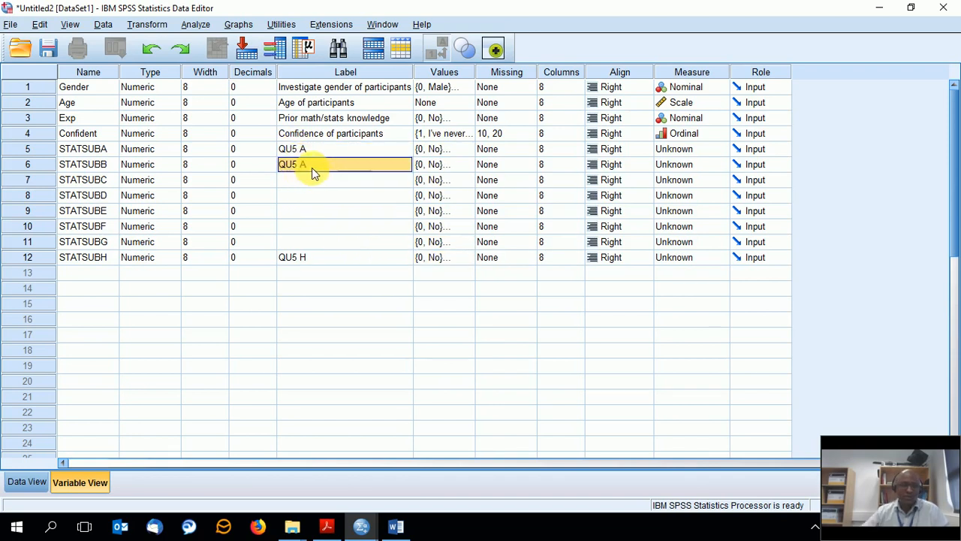
click(334, 179)
key(ctrl+v)
click(321, 195)
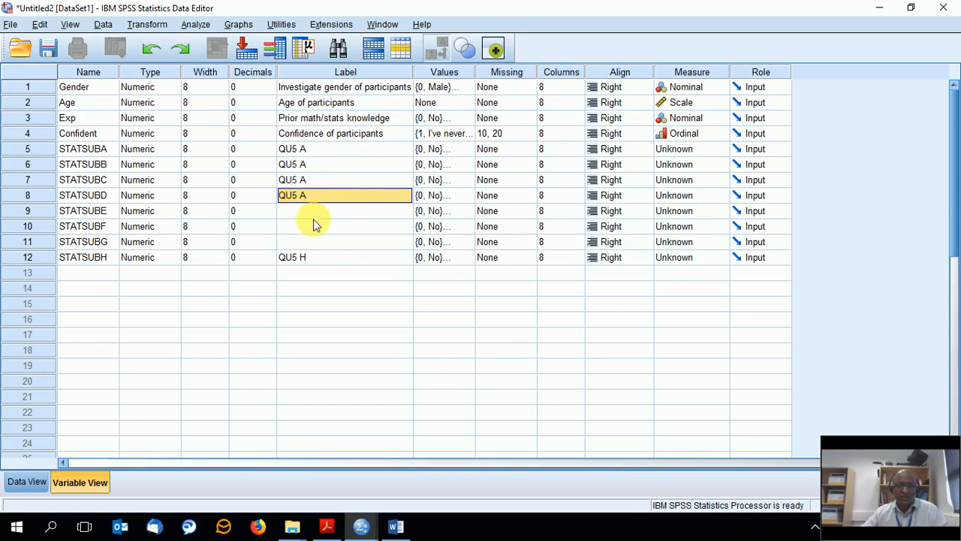
click(311, 212)
click(306, 227)
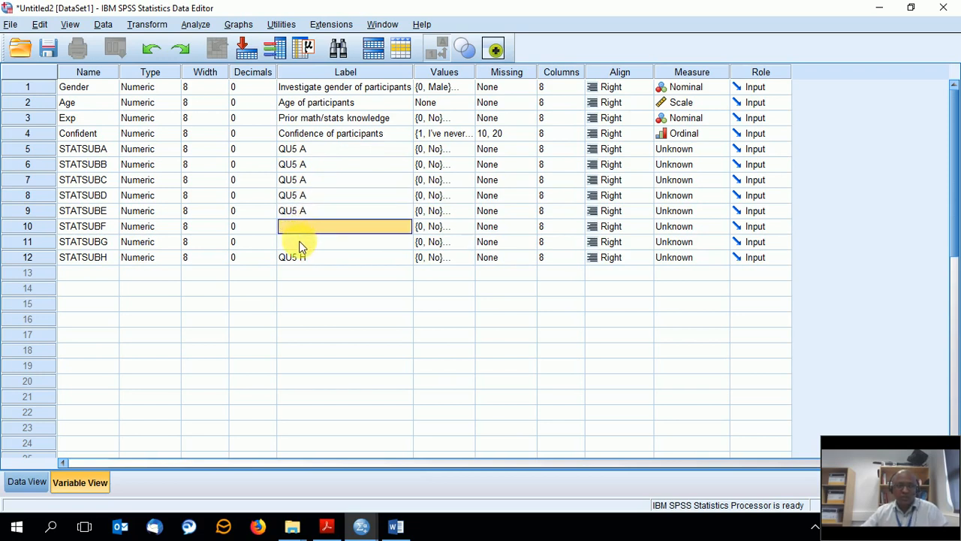
click(301, 244)
click(303, 231)
key(ctrl+v)
Step: Edit the labels of STATSUBB to STATSUBG to read QU5 B, QU5 C, QU5 D, QU5 E, QU5 F and QU5 G
click(313, 161)
click(314, 163)
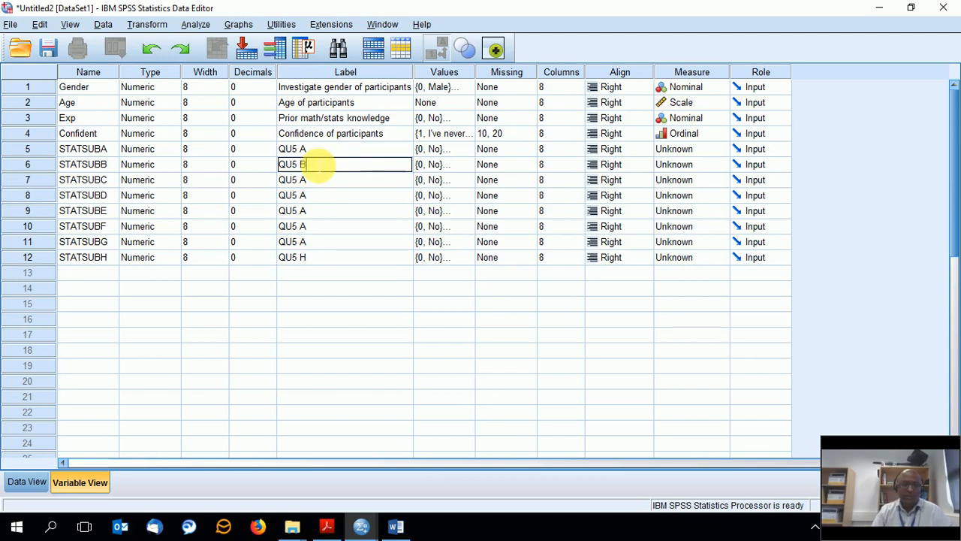
text(B)
click(322, 179)
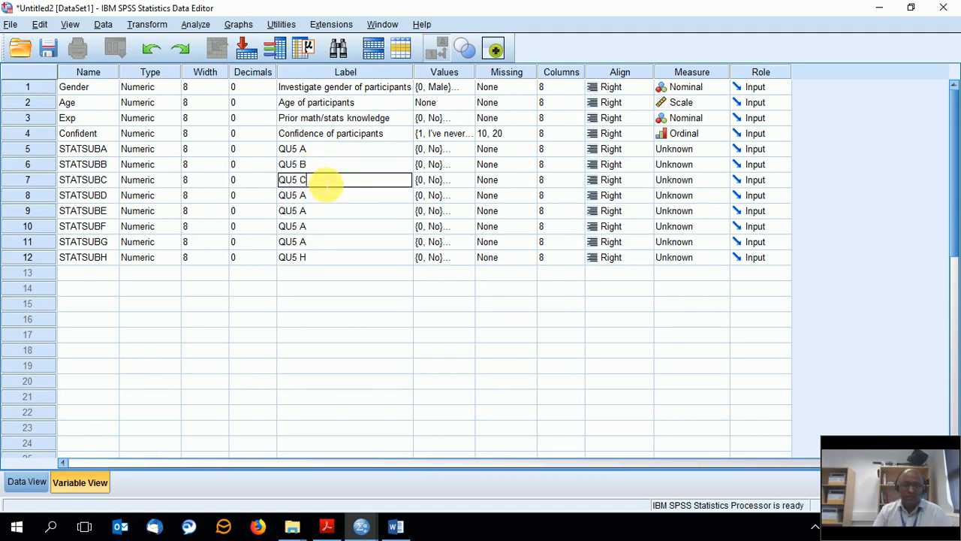
click(322, 197)
click(325, 198)
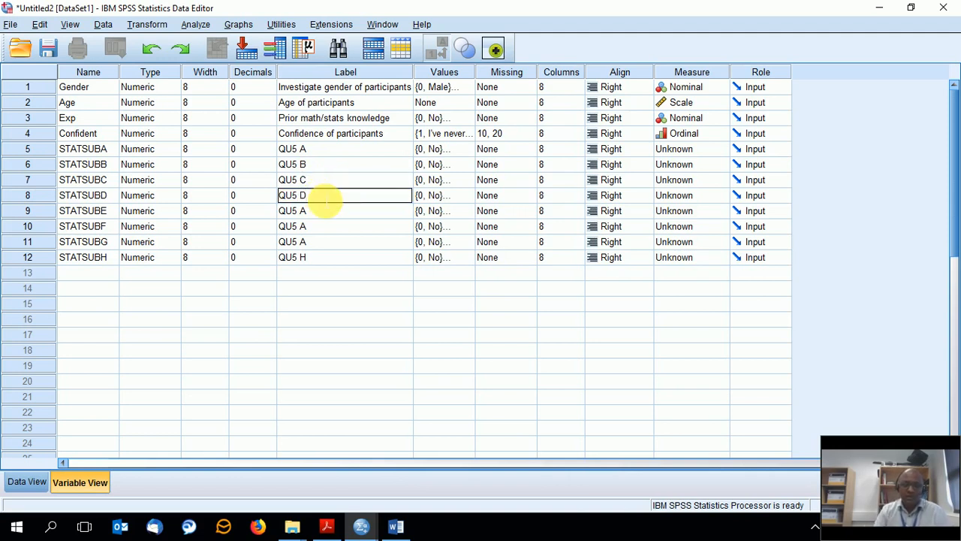
click(327, 211)
click(332, 215)
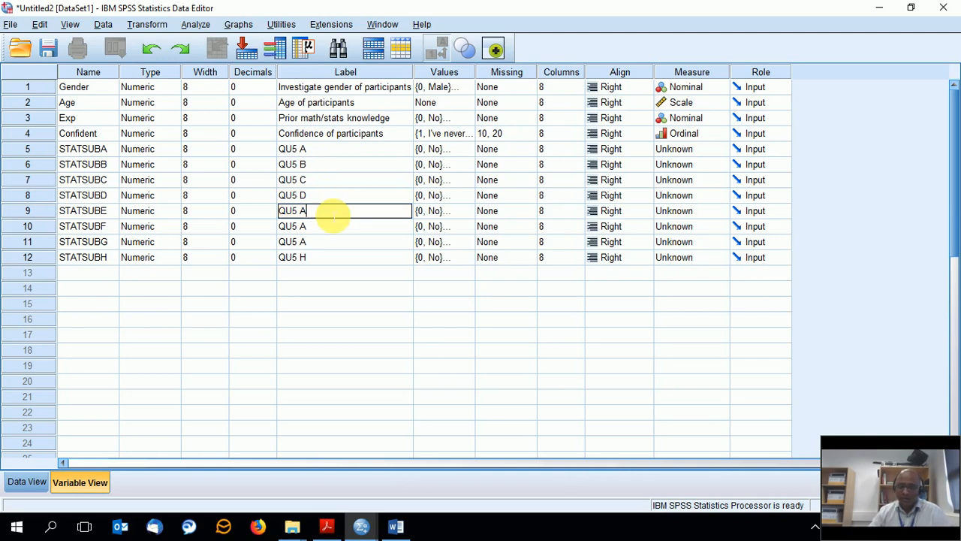
text(E)
click(318, 230)
click(323, 235)
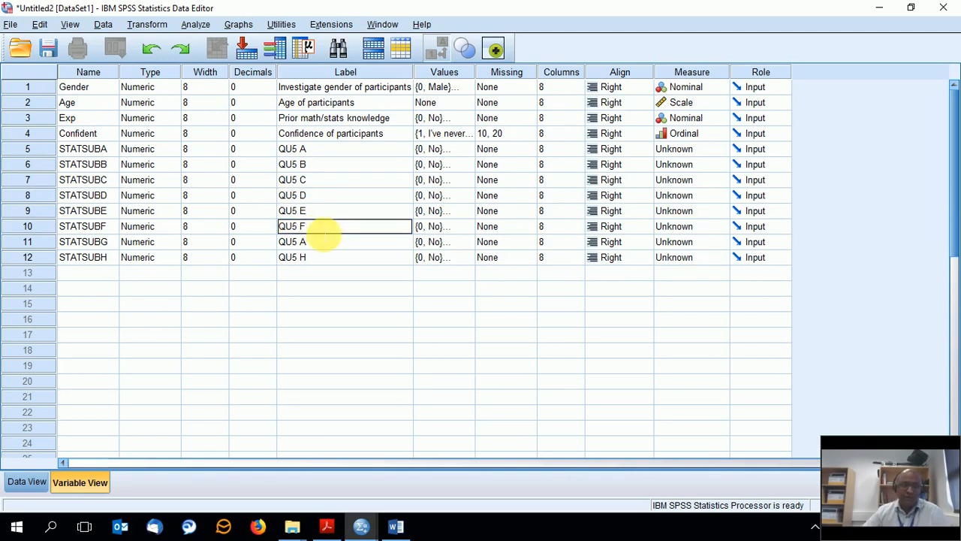
click(321, 242)
click(323, 242)
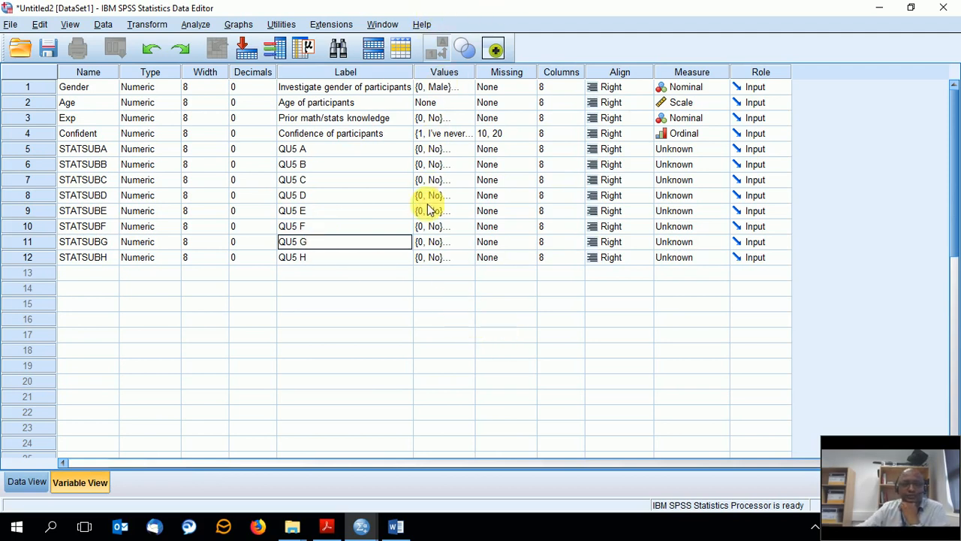
Step: Inspect the value labels defined for STATSUBA and STATSUBC, leaving their codes as they are
click(458, 151)
click(466, 149)
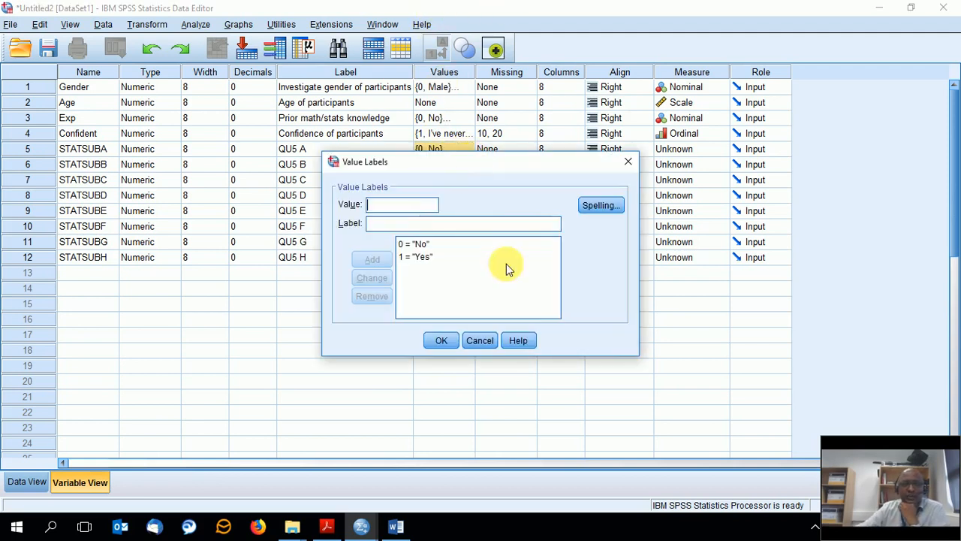
click(441, 338)
click(466, 150)
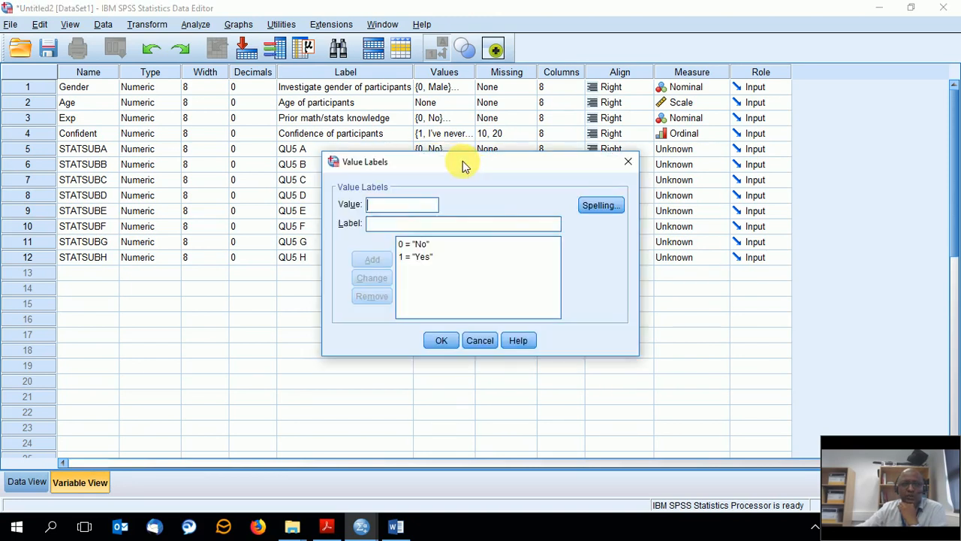
click(492, 344)
click(471, 168)
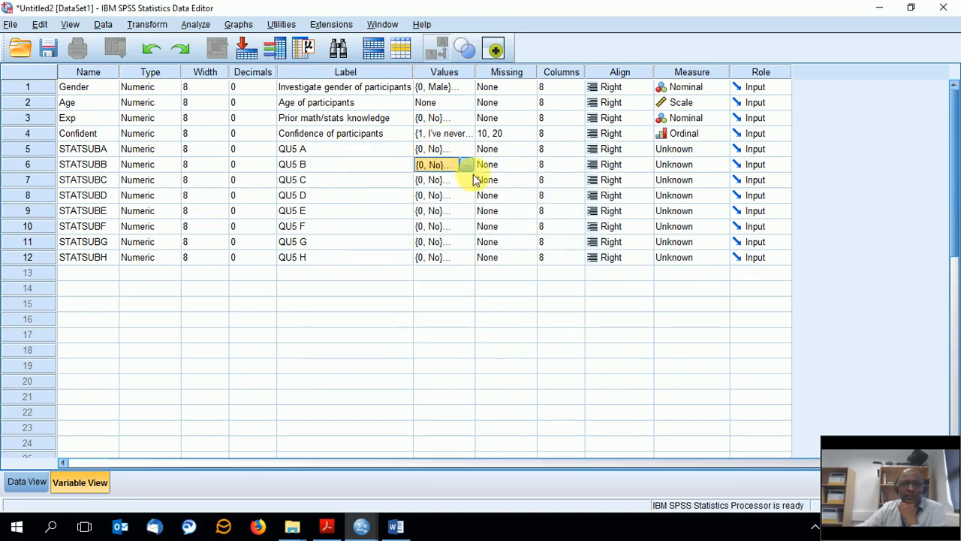
click(469, 180)
click(470, 179)
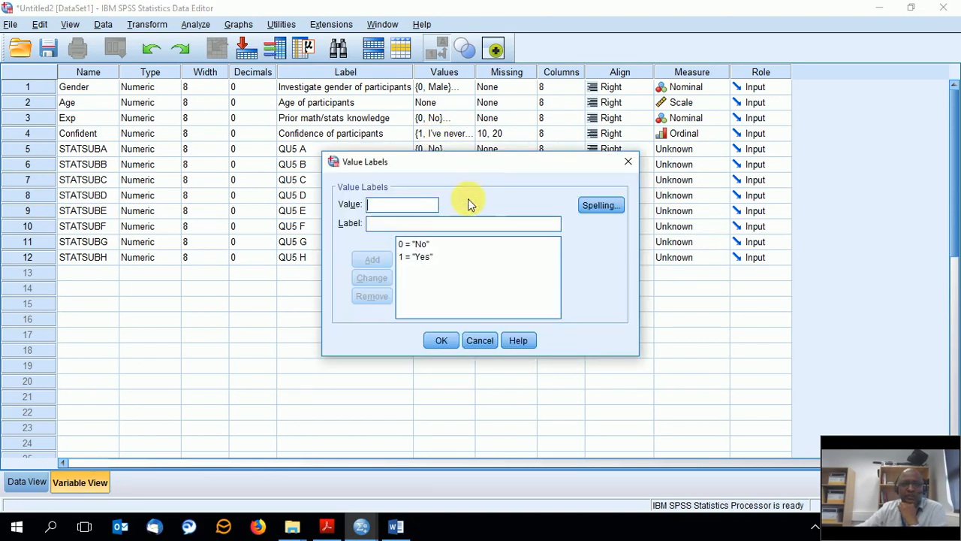
click(472, 341)
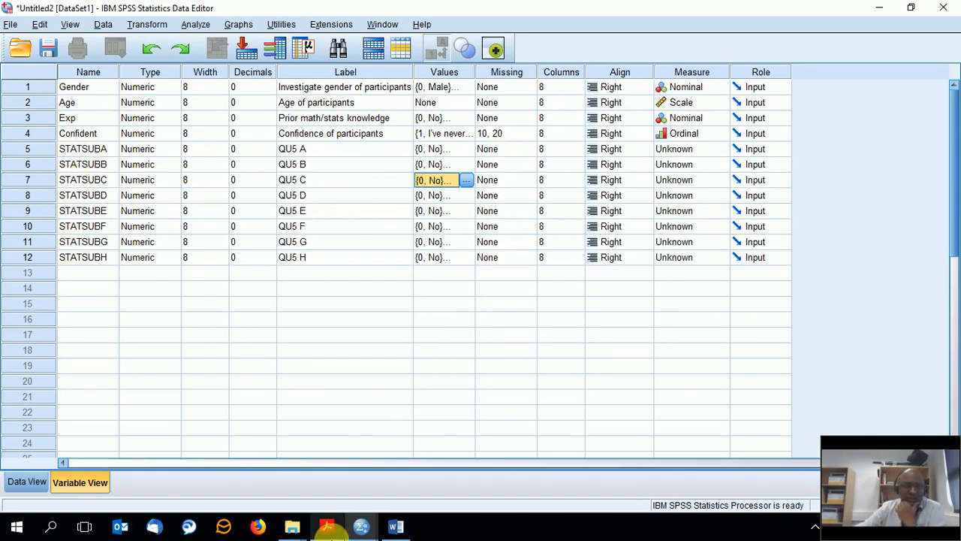
Step: Switch to quest2.pdf and highlight the condition "(If Yes on 3)" in question 5
click(326, 525)
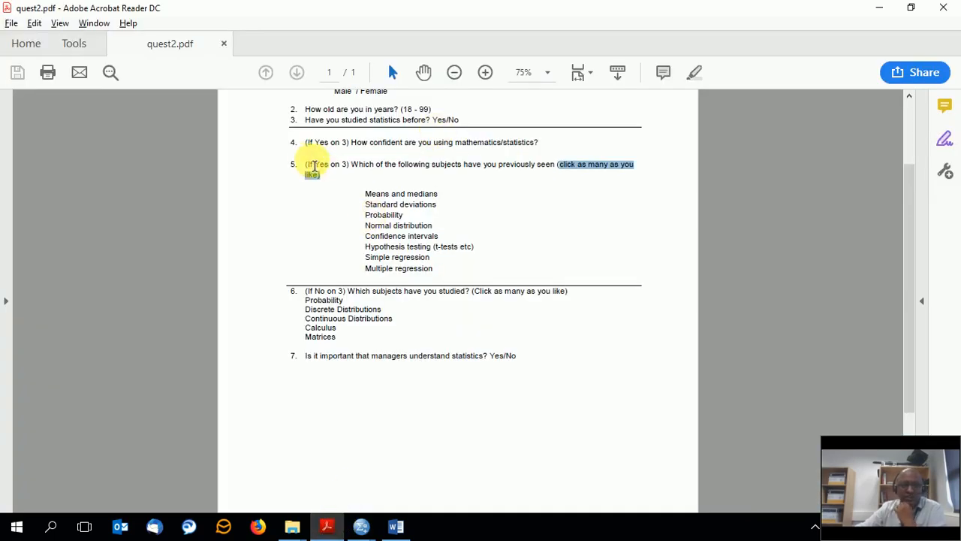
drag(306, 164, 347, 174)
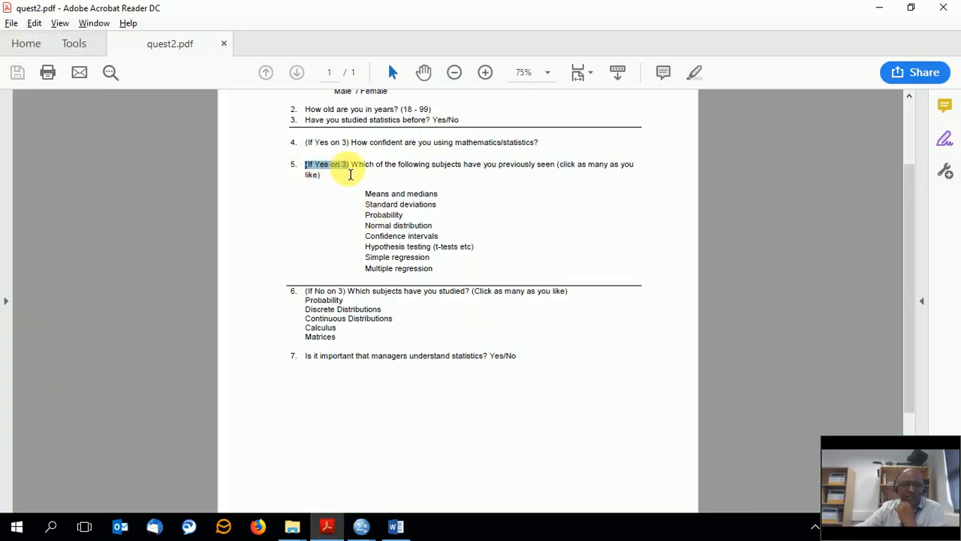
Step: Return to the SPSS dataset Untitled2 and copy the missing values 10, 20 from Confident to STATSUBA
scroll(390, 208, up, 1)
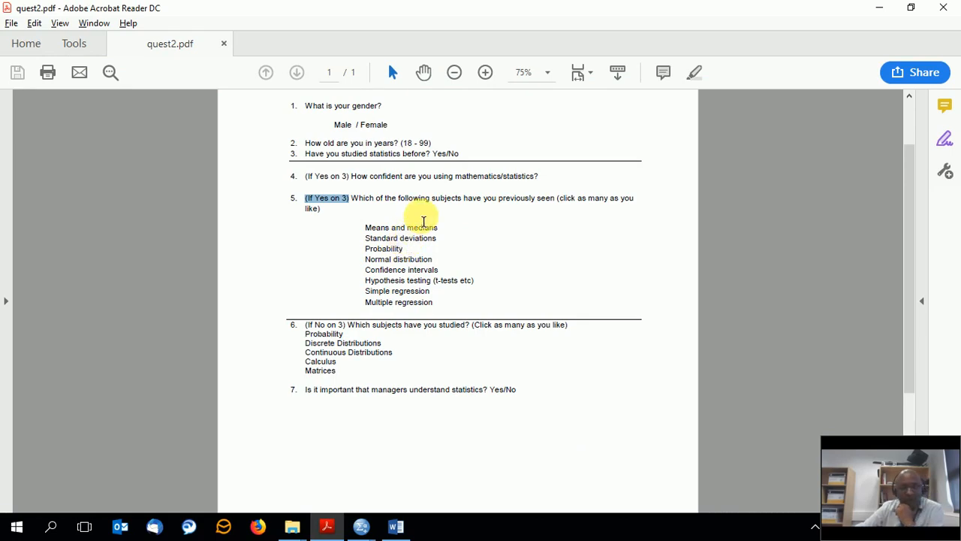
mouse_move(373, 532)
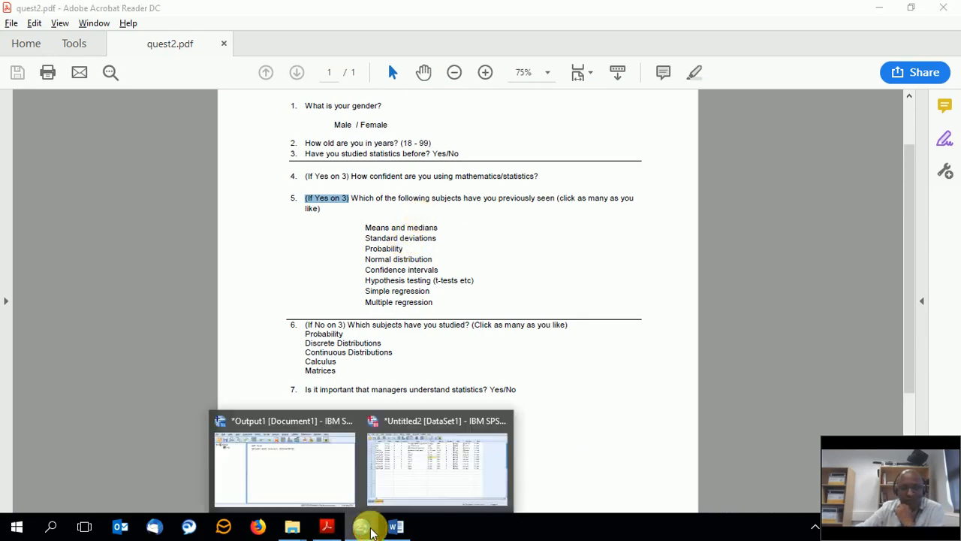
click(421, 488)
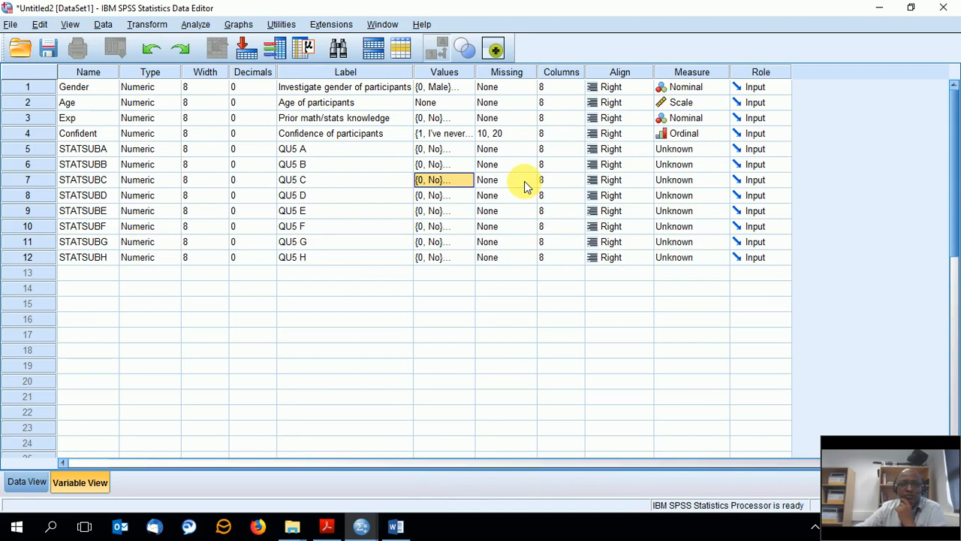
click(511, 133)
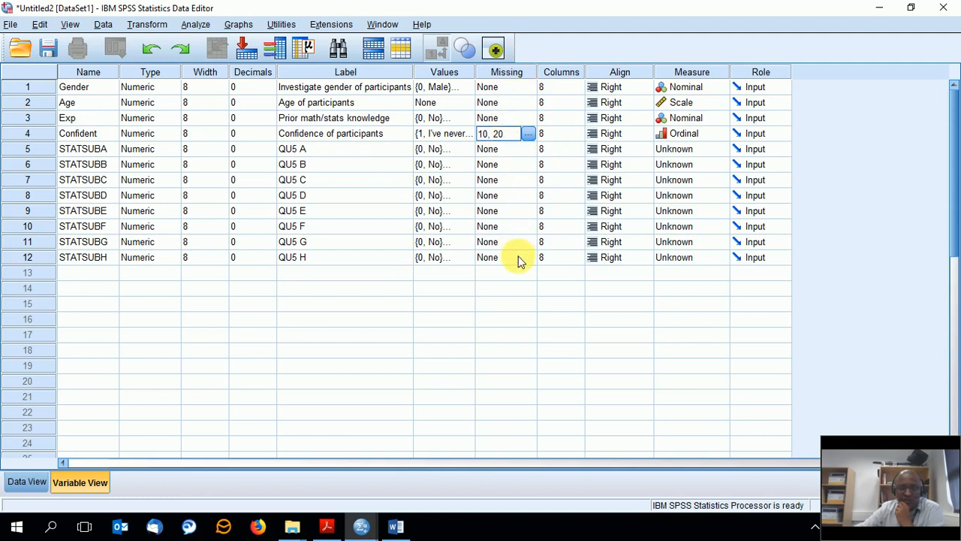
click(496, 150)
click(505, 119)
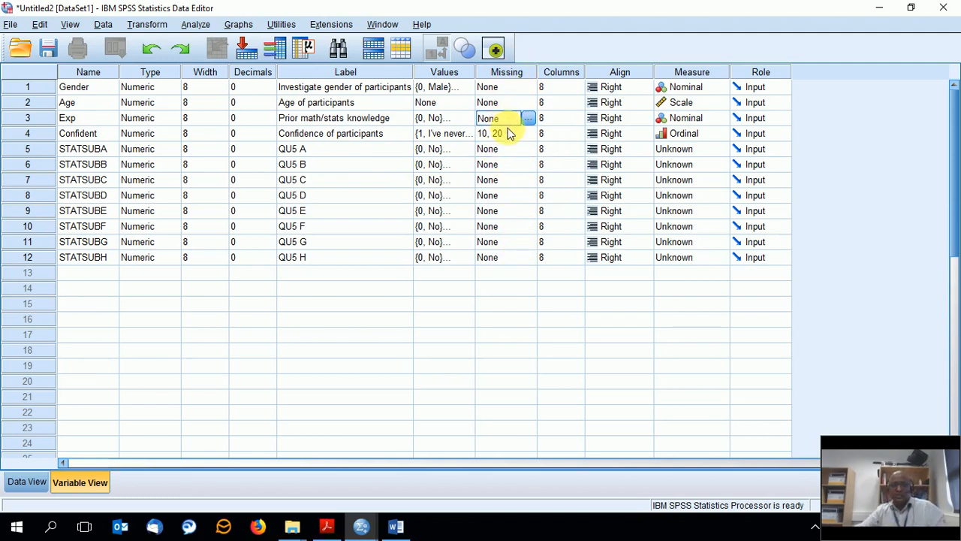
click(508, 133)
key(ctrl+c)
click(512, 148)
key(ctrl+v)
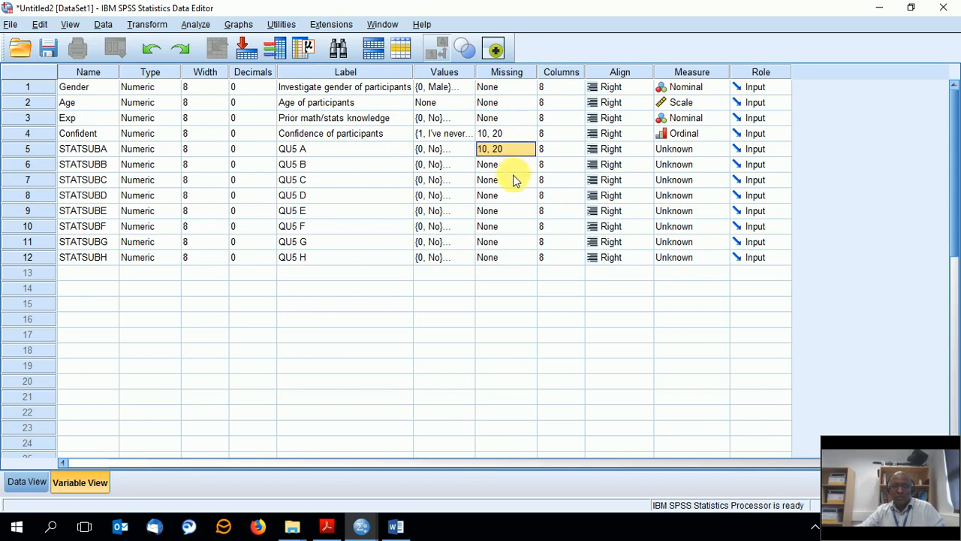
Step: Apply the copied missing values 10, 20 to each of the variables STATSUBB to STATSUBH
click(514, 165)
key(ctrl+v)
click(509, 180)
key(ctrl+v)
click(508, 196)
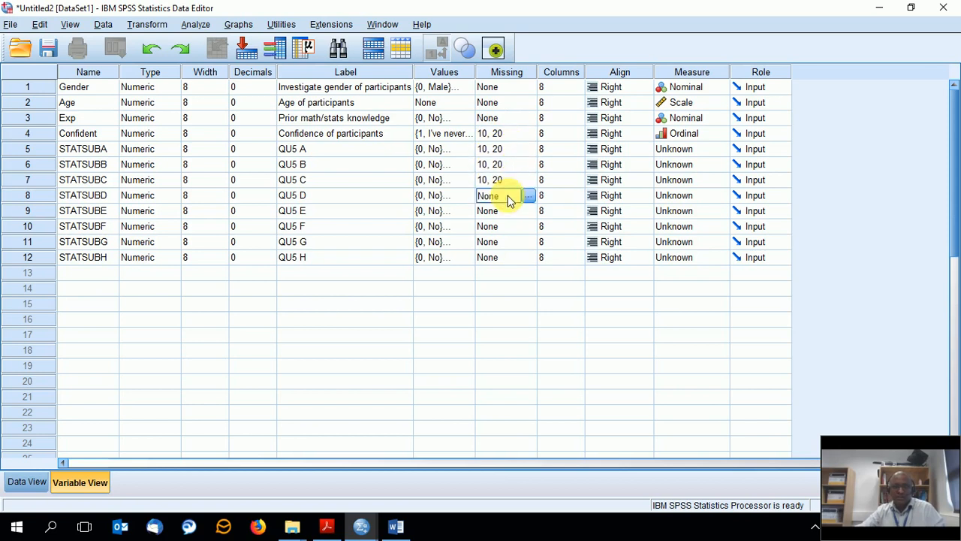
click(502, 210)
key(ctrl+v)
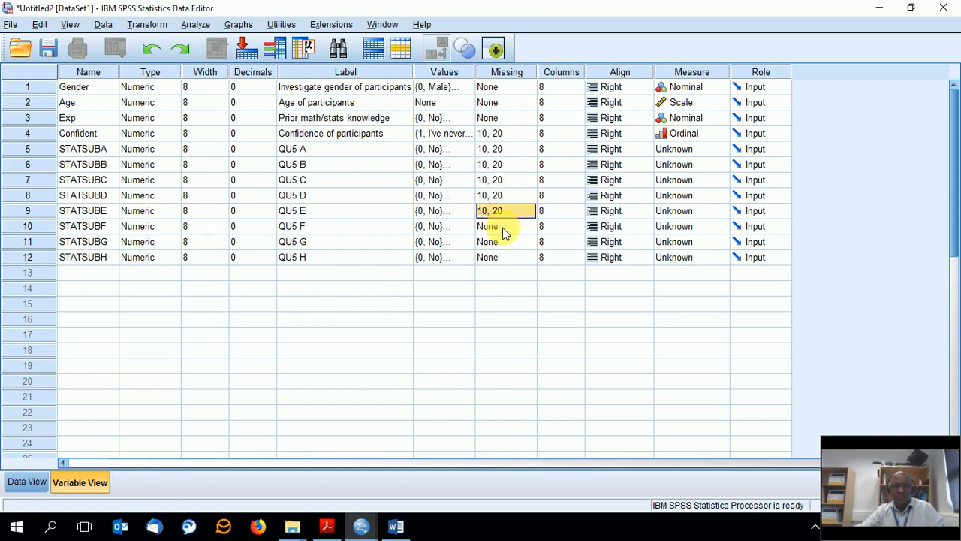
click(503, 226)
key(ctrl+v)
click(501, 242)
click(496, 257)
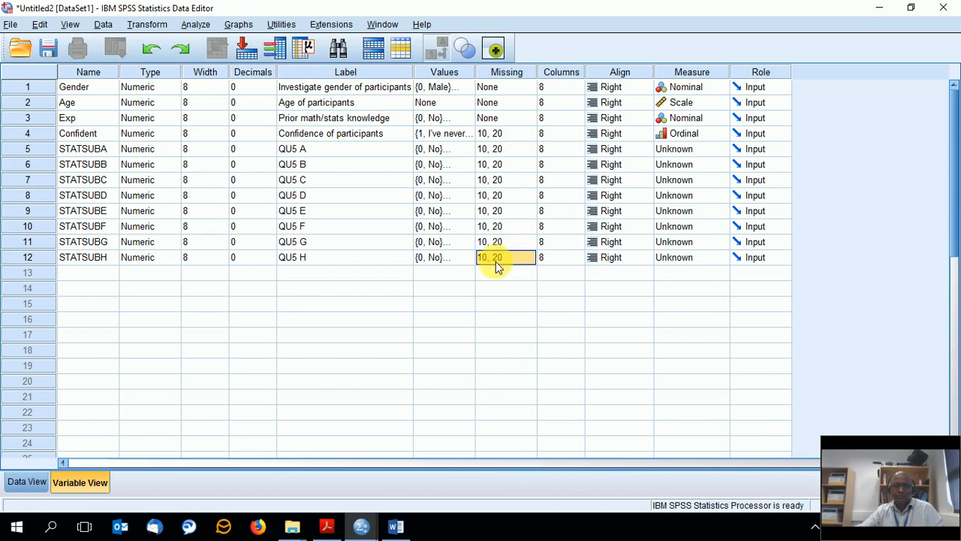
key(ctrl+v)
Step: Inspect the discrete missing values defined for STATSUBH and STATSUBG
click(531, 257)
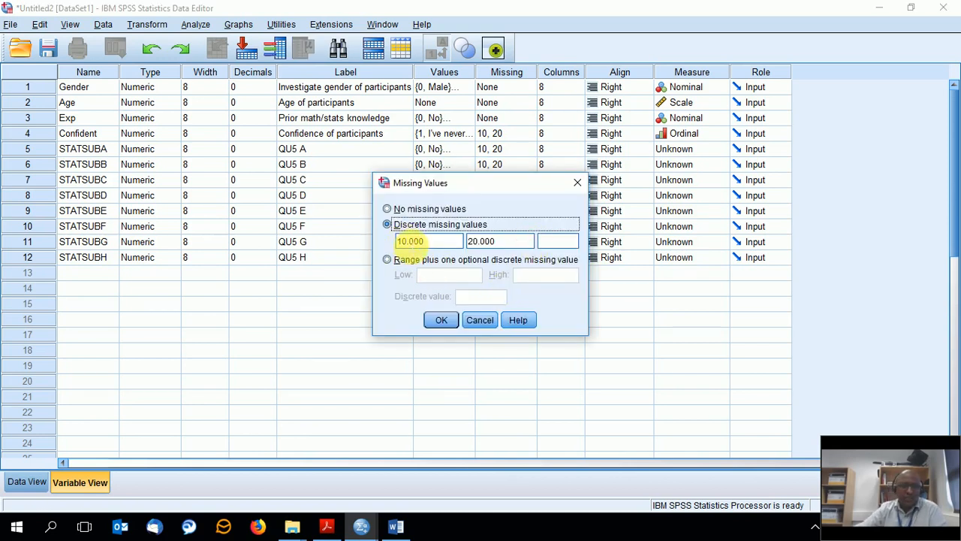
click(490, 320)
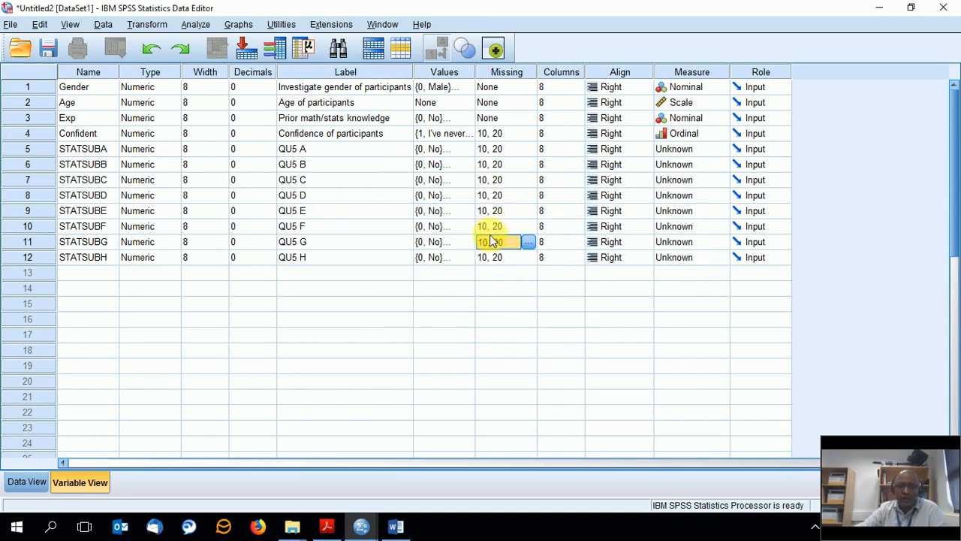
click(528, 243)
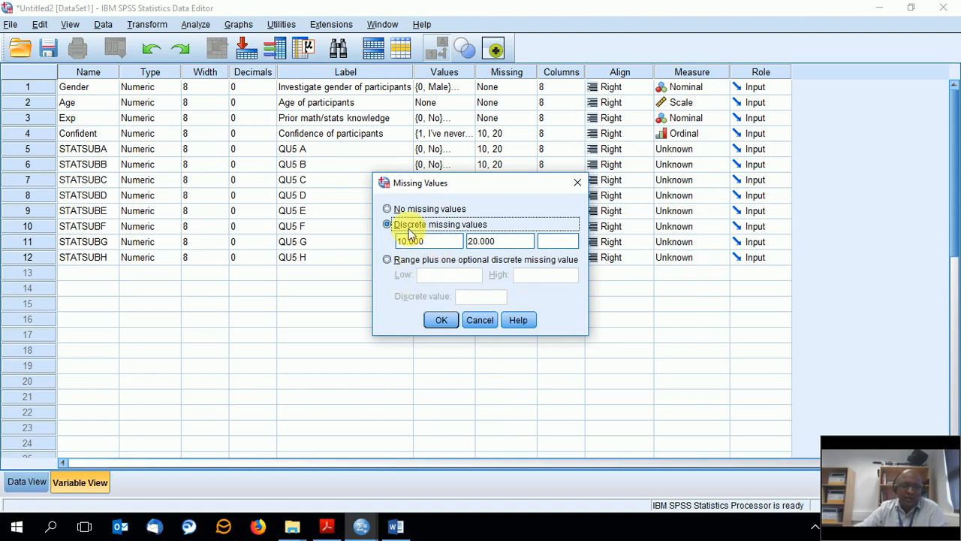
Step: Review the missing-value codes for question 4 in the Word document question4, close it, and accept STATSUBG's missing values in SPSS
click(395, 526)
scroll(337, 275, down, 2)
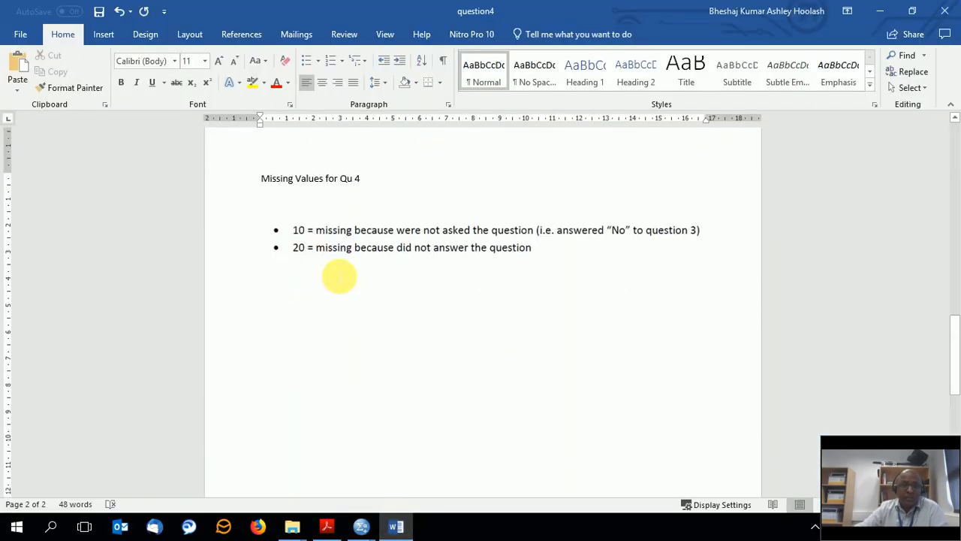
click(318, 262)
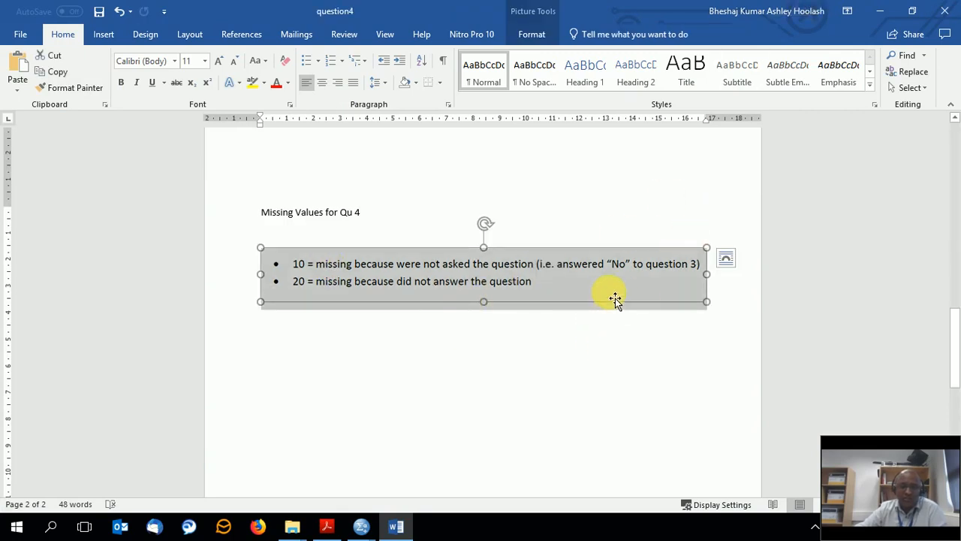
click(953, 8)
click(466, 292)
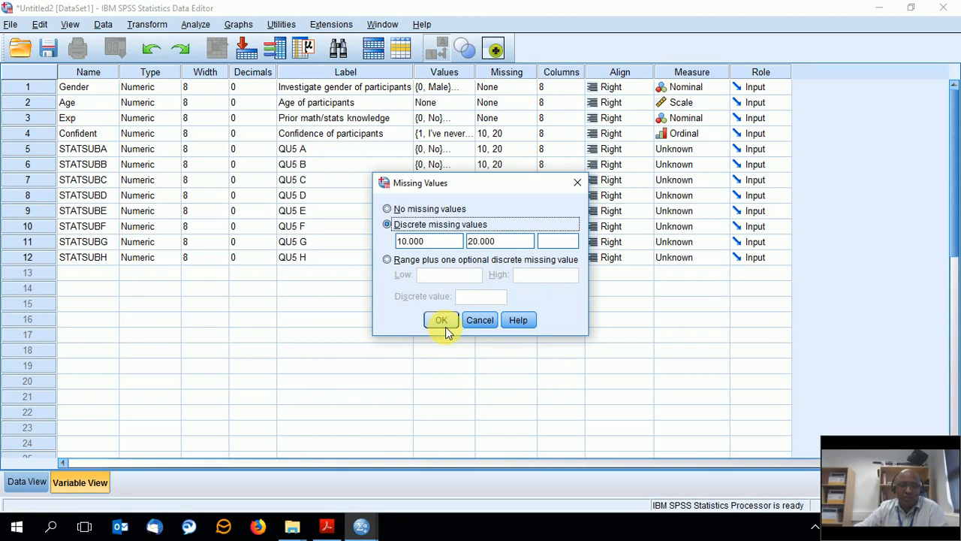
click(453, 323)
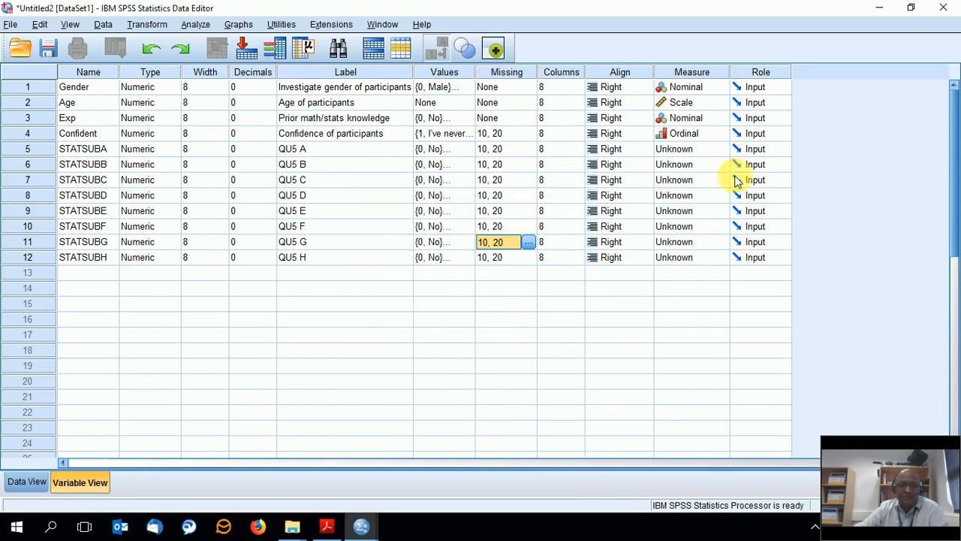
Step: Set the measurement level of STATSUBA and STATSUBB to Nominal
click(685, 154)
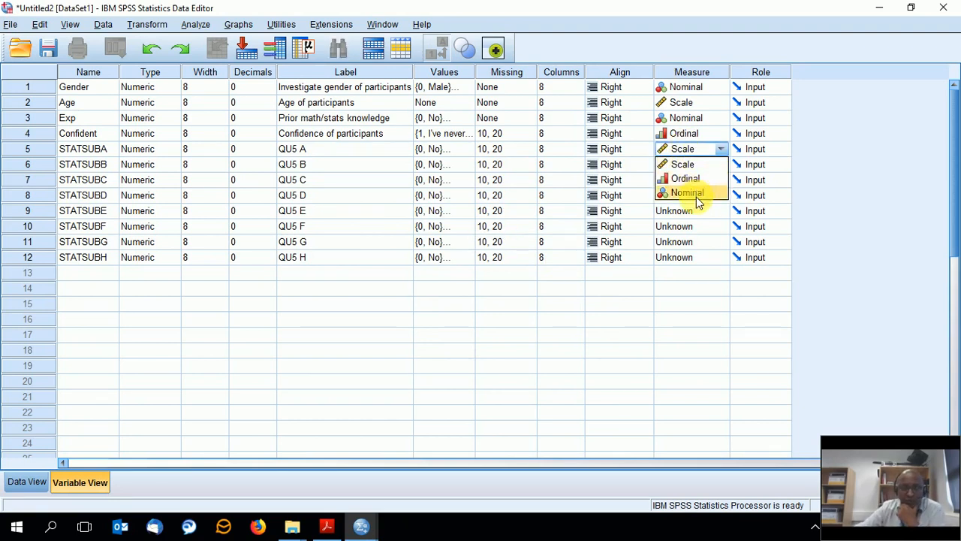
click(700, 193)
click(708, 172)
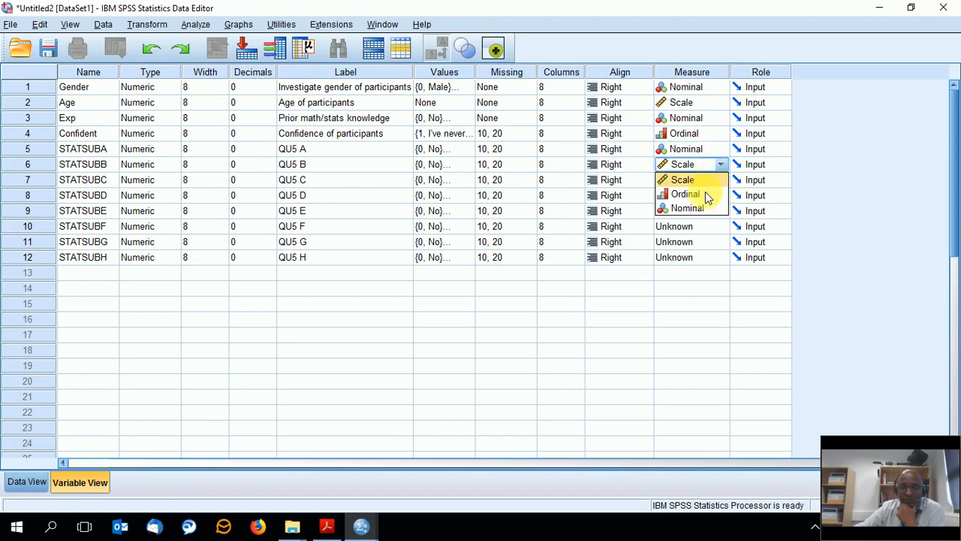
click(702, 194)
click(723, 168)
click(695, 207)
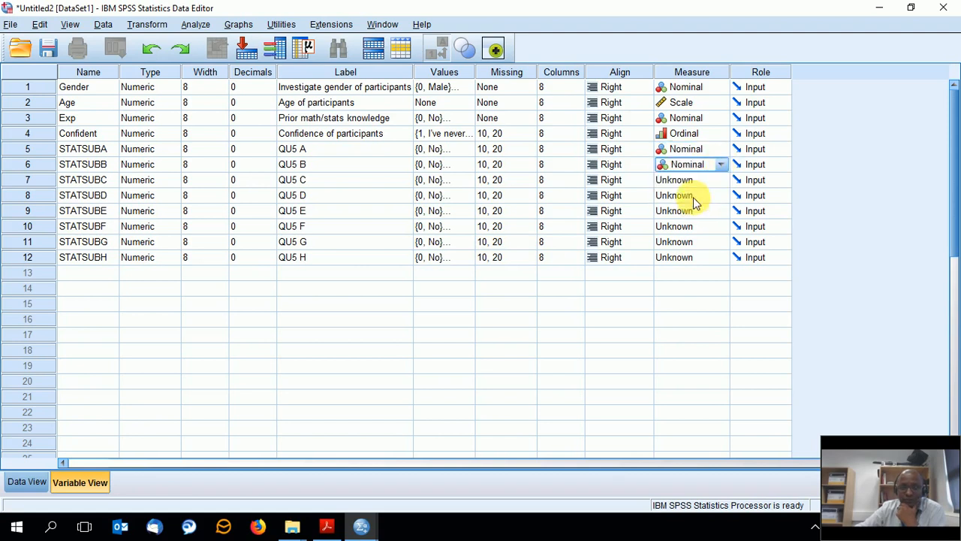
Step: Set the measurement level of STATSUBC, STATSUBD and STATSUBE to Nominal
click(693, 178)
click(695, 224)
click(678, 195)
click(721, 195)
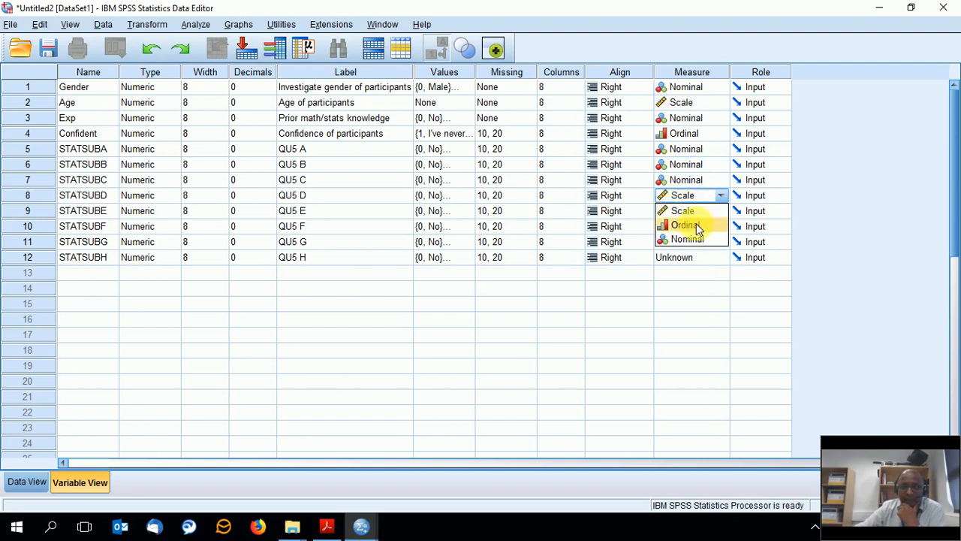
click(691, 238)
click(683, 211)
click(720, 211)
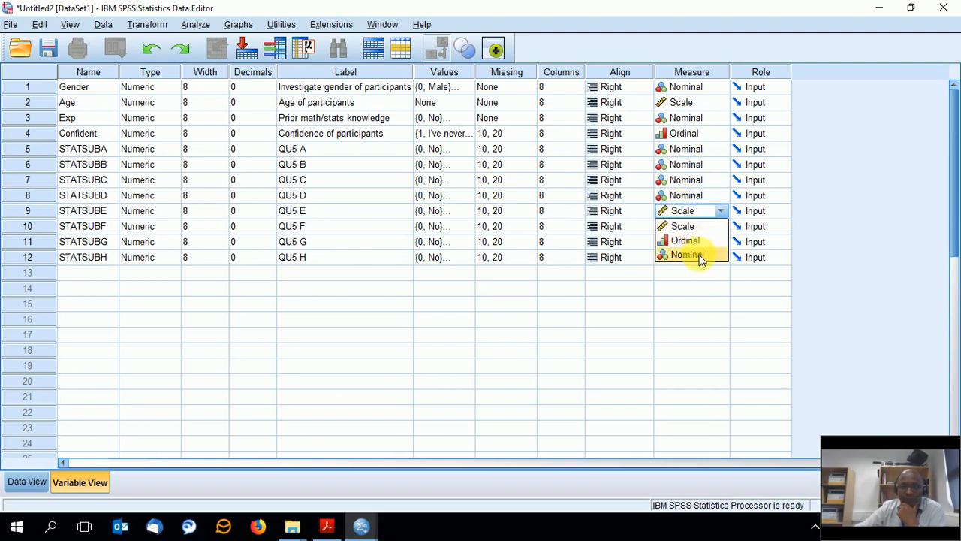
click(690, 255)
Step: Set the measurement level of STATSUBF, STATSUBG and STATSUBH to Nominal
click(680, 226)
click(721, 226)
click(696, 270)
click(680, 242)
click(721, 242)
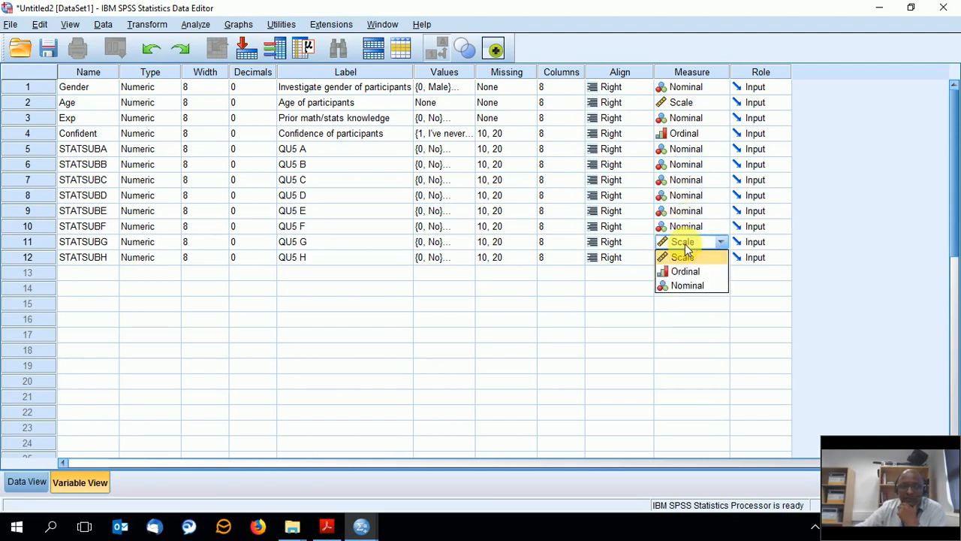
click(689, 285)
click(685, 259)
click(721, 257)
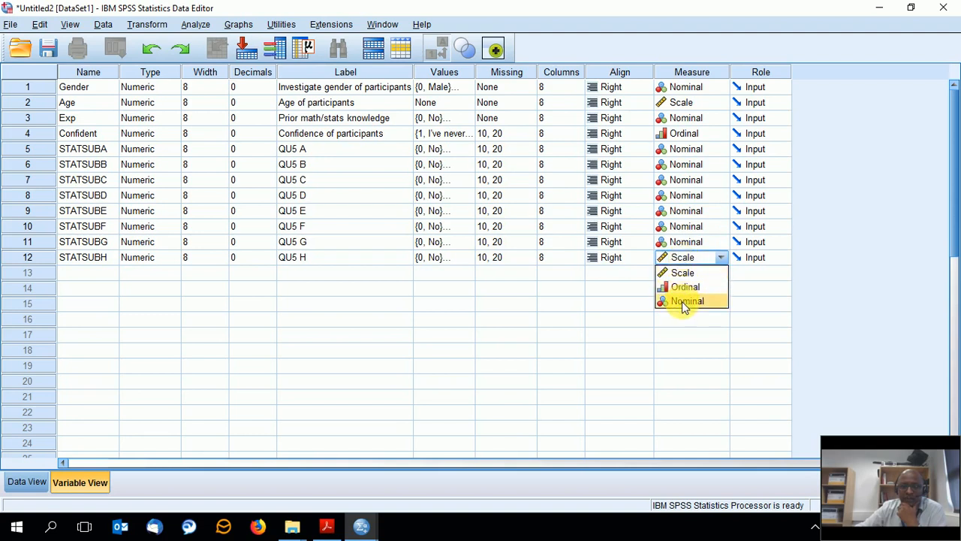
click(688, 301)
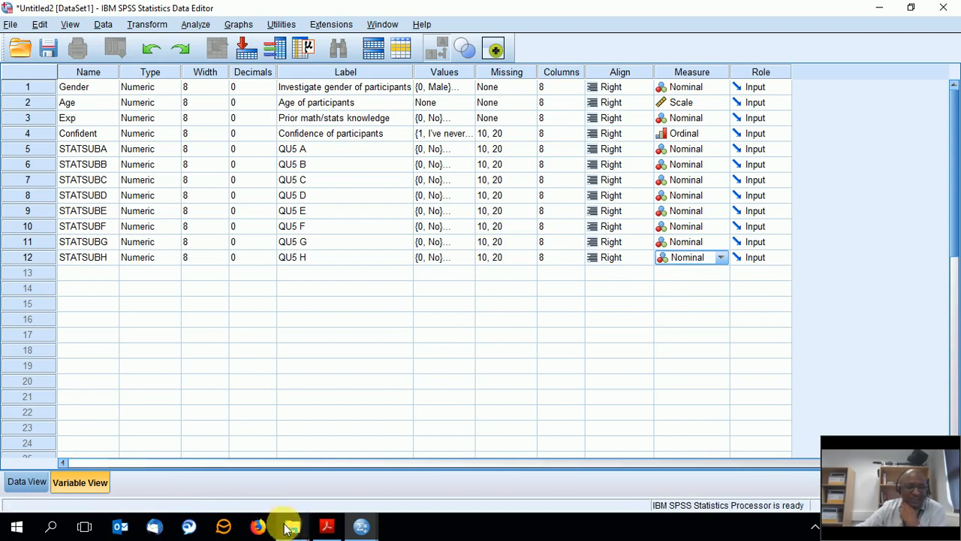
Step: Switch to quest2.pdf and review the questionnaire, including the subject list of question 5 and questions 6 and 7
click(328, 527)
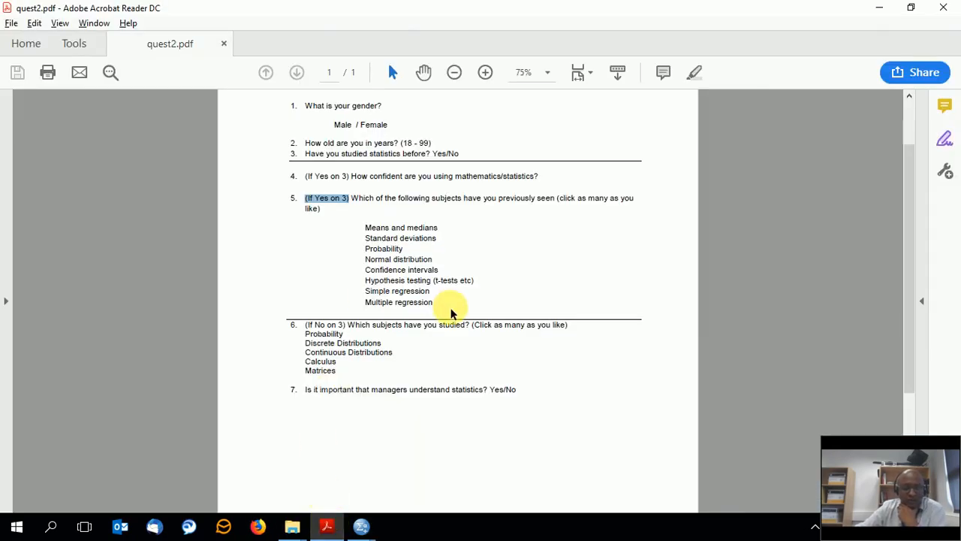
drag(435, 304, 349, 264)
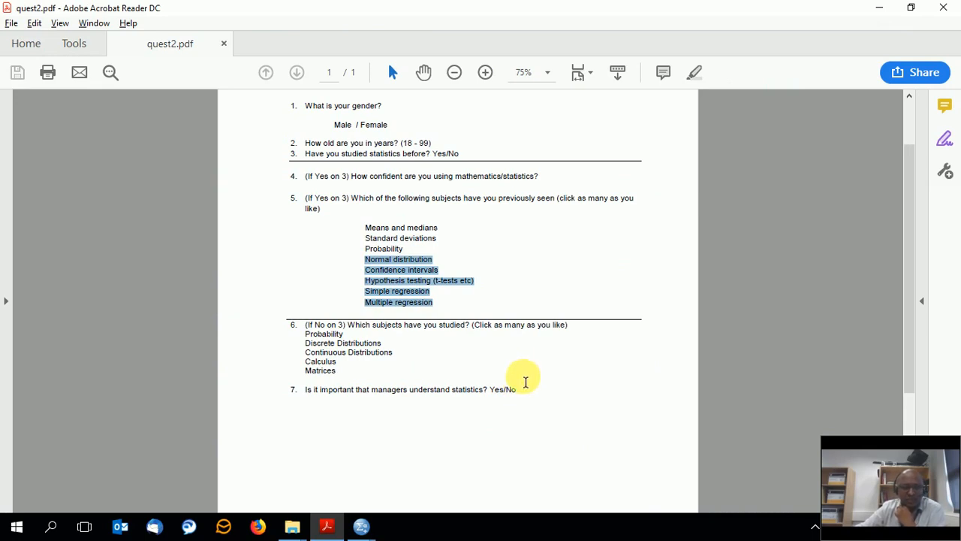
scroll(323, 311, up, 2)
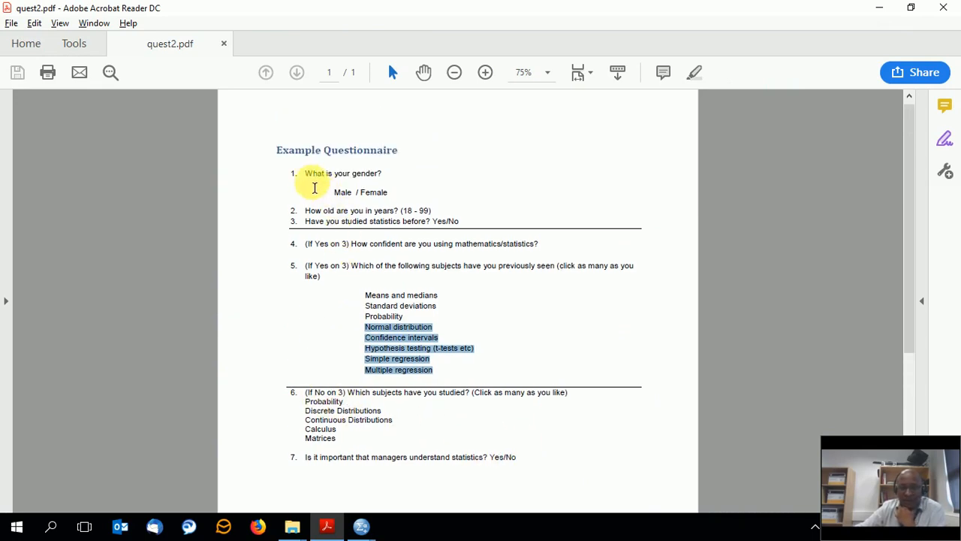
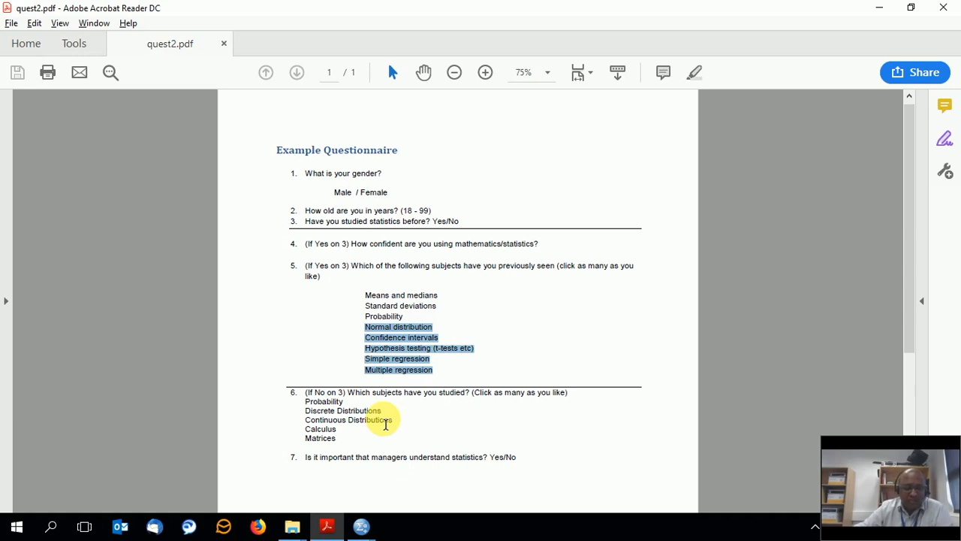
scroll(385, 424, down, 1)
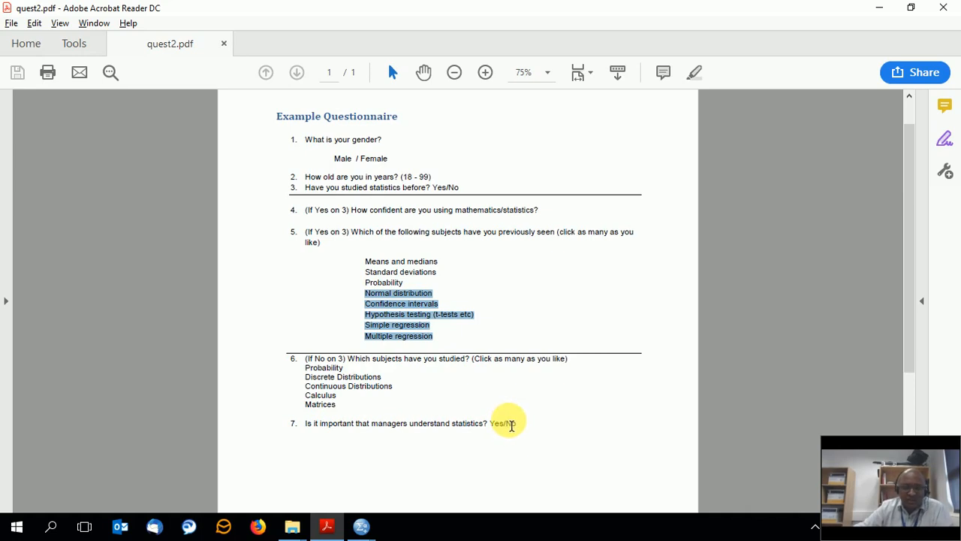
click(547, 440)
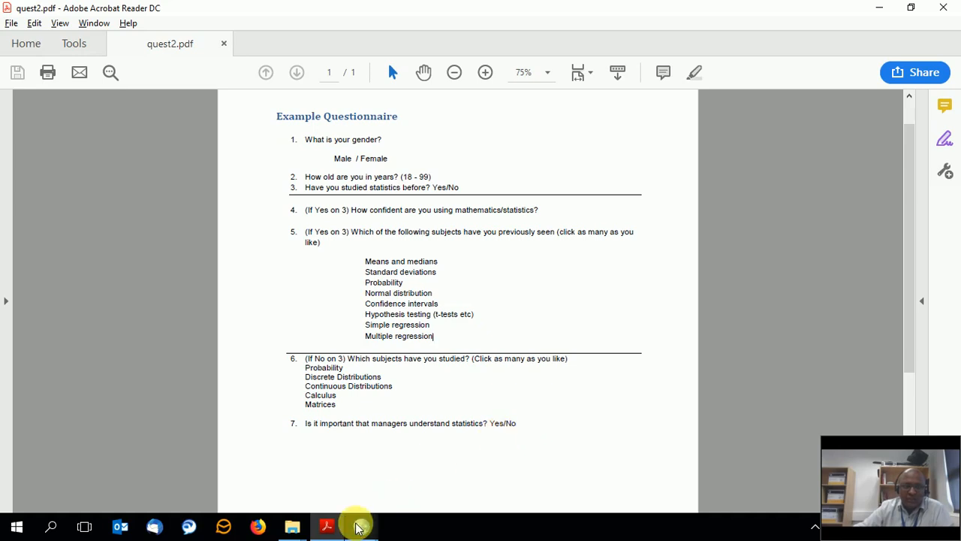
Step: Switch to the SPSS Data Editor, show the case data and enter Male as the Gender of case 1
mouse_move(358, 528)
click(434, 469)
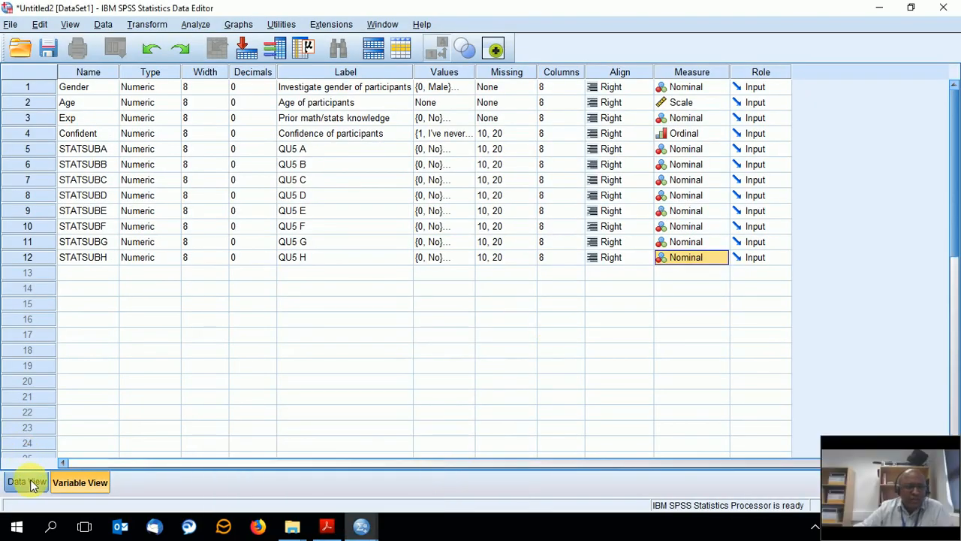
click(30, 480)
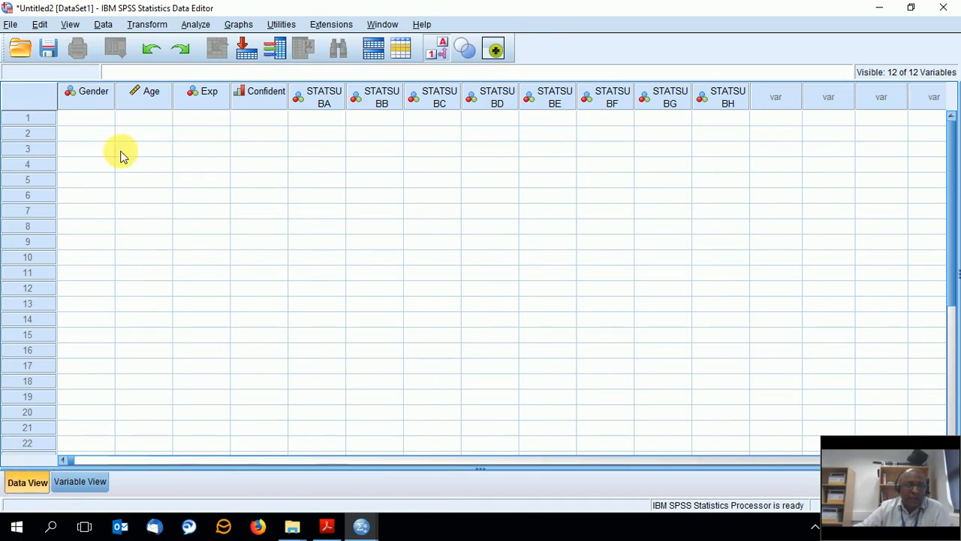
click(92, 115)
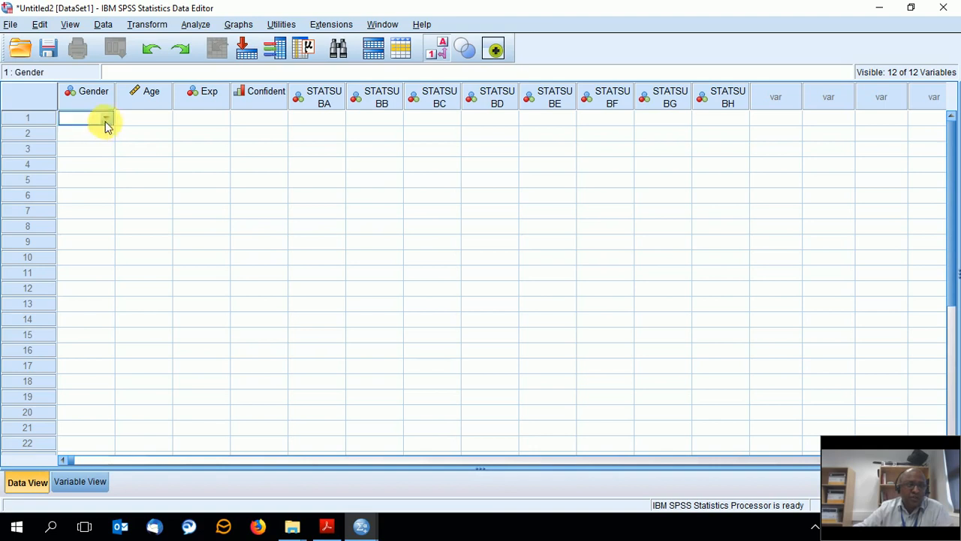
click(106, 119)
click(197, 164)
click(109, 120)
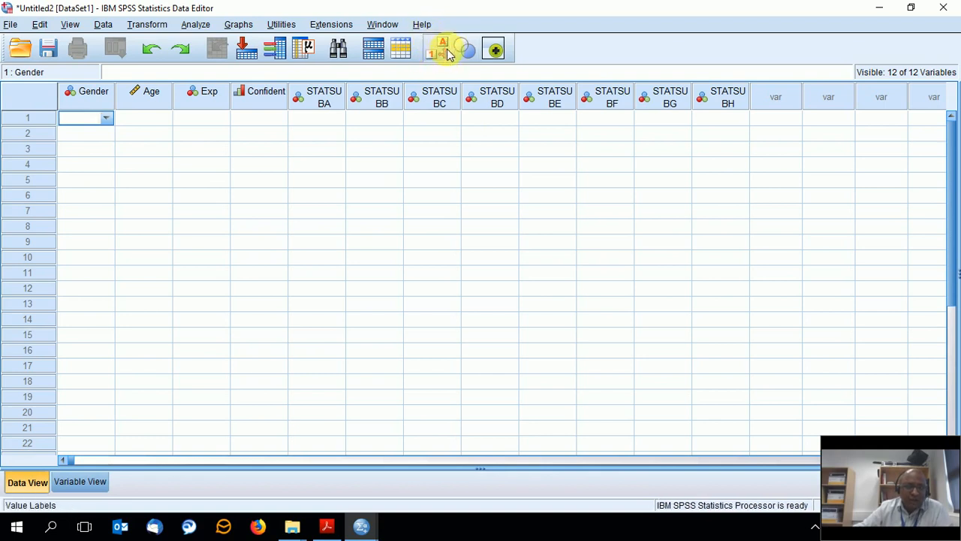
click(107, 119)
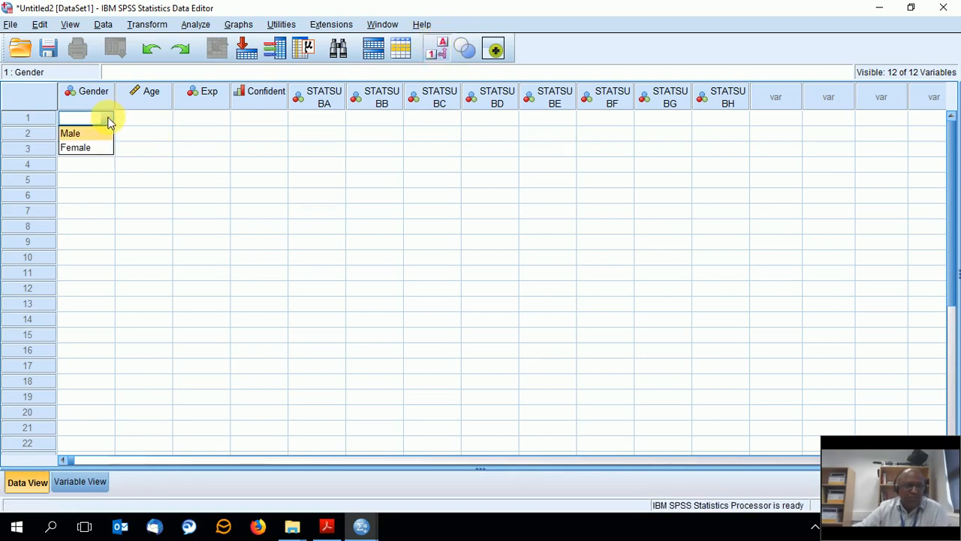
click(98, 133)
Step: Enter 23 as the Age and Yes as the Exp value of case 1
click(163, 118)
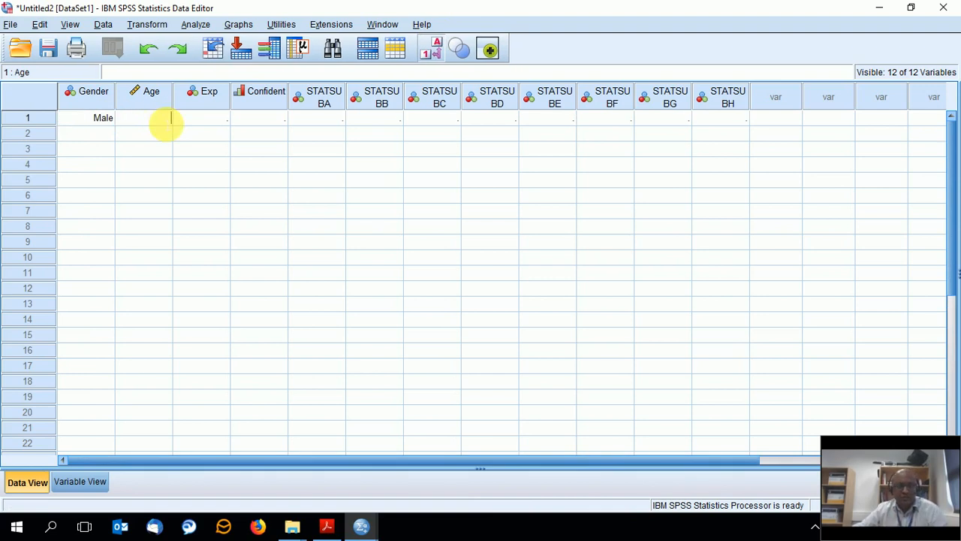
text(23)
click(217, 120)
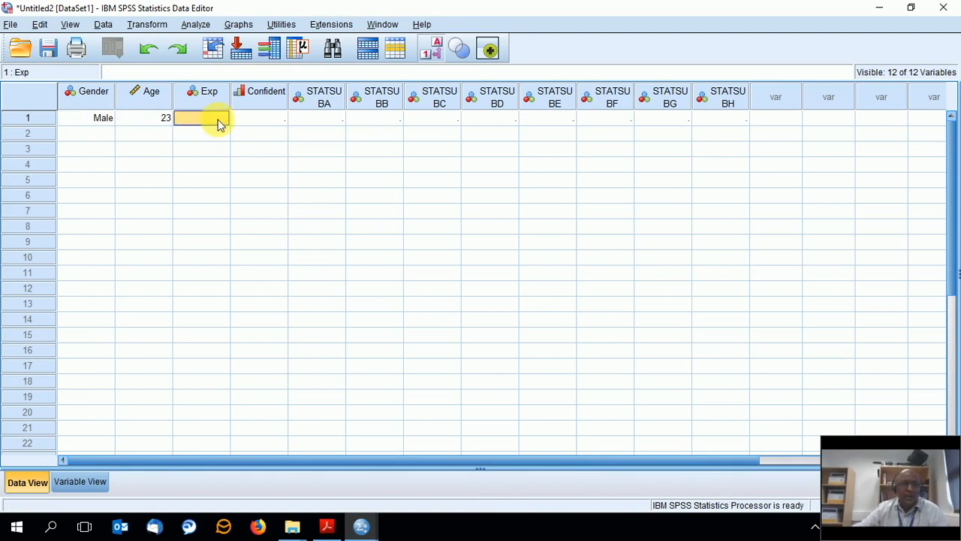
click(217, 121)
click(220, 119)
click(208, 149)
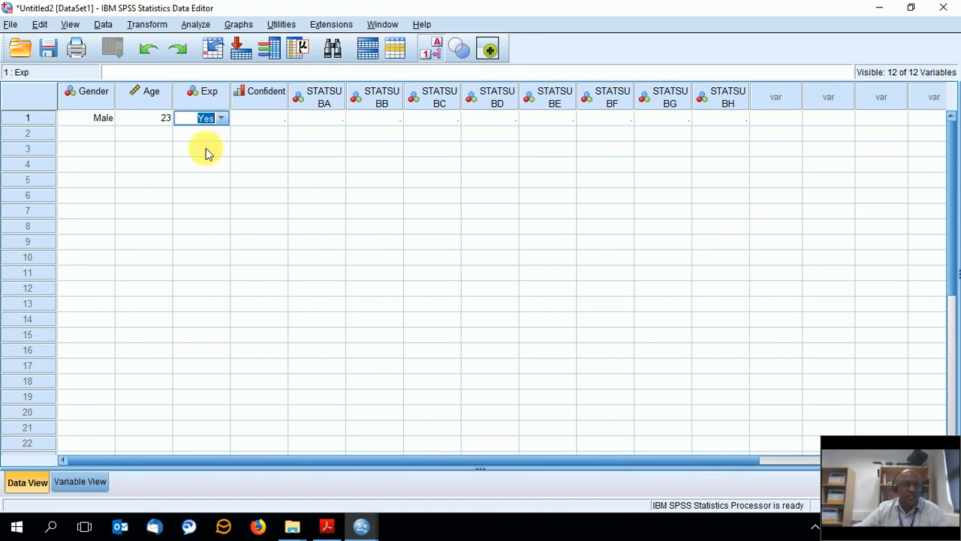
Step: Set the Confident answer of case 1 to "I don't mind"
click(272, 119)
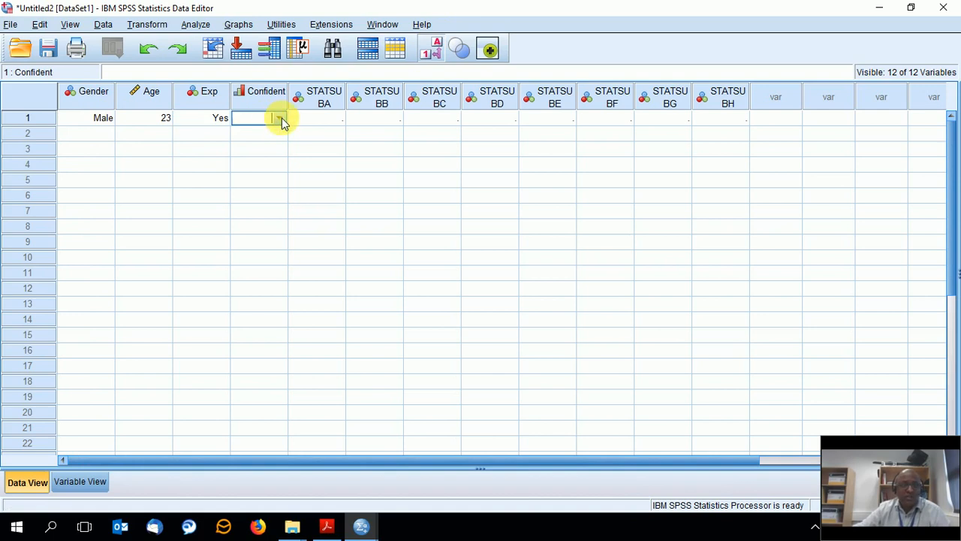
click(279, 119)
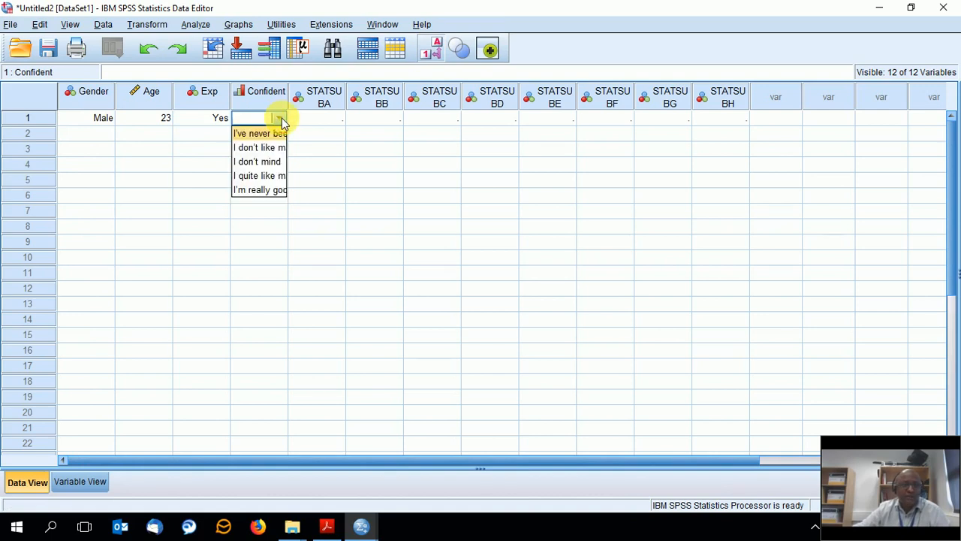
click(269, 163)
Step: Set STATSUBA and STATSUBB of case 1 to Yes
click(324, 121)
click(330, 123)
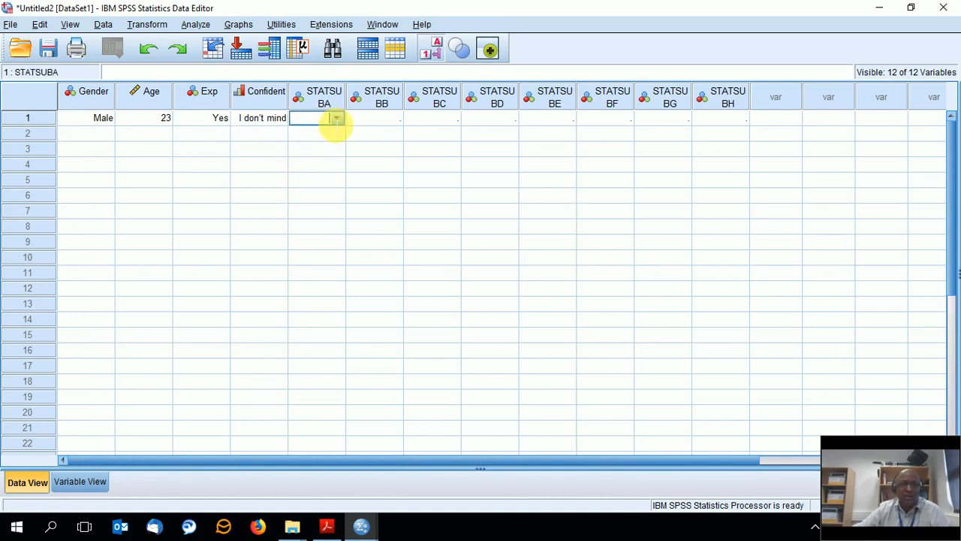
click(340, 127)
click(332, 147)
click(386, 122)
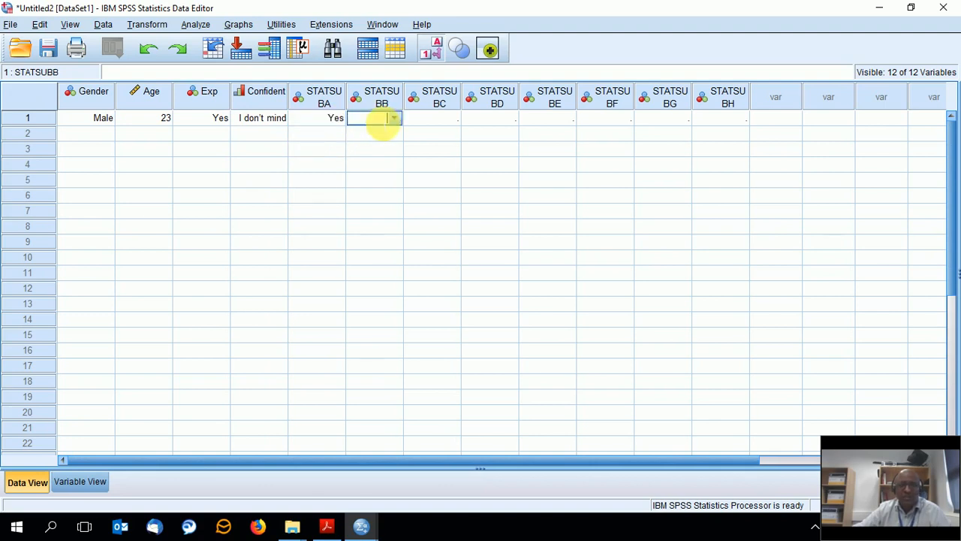
click(397, 125)
click(380, 148)
Step: Set STATSUBC of case 1 to No and STATSUBD to Yes
click(434, 124)
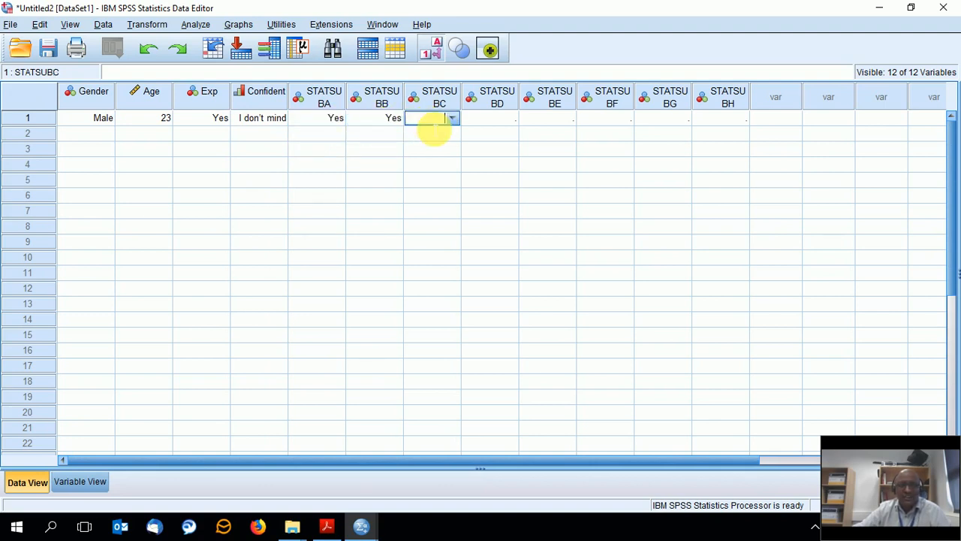
click(455, 120)
click(415, 134)
click(500, 118)
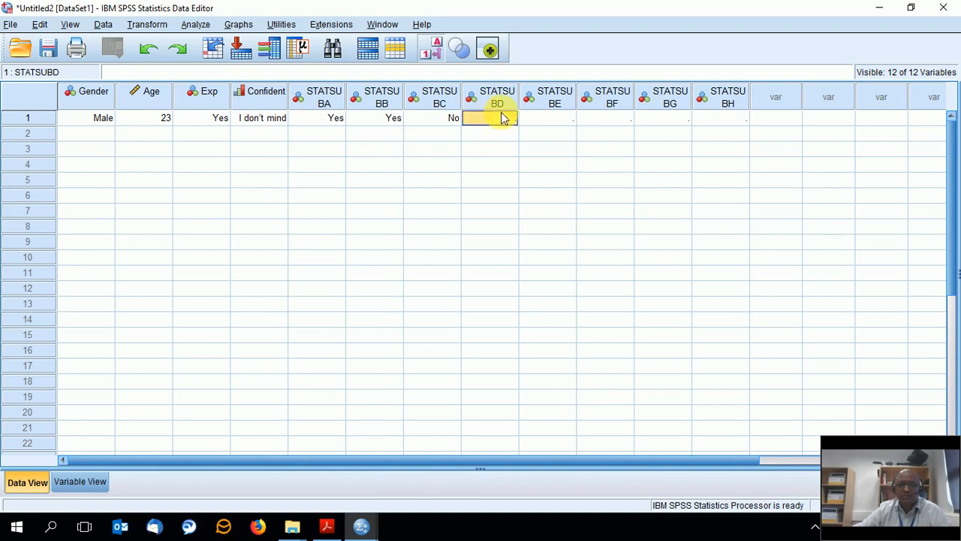
click(513, 121)
click(517, 122)
click(496, 144)
Step: Set STATSUBE of case 1 to Yes and STATSUBF to No
click(543, 124)
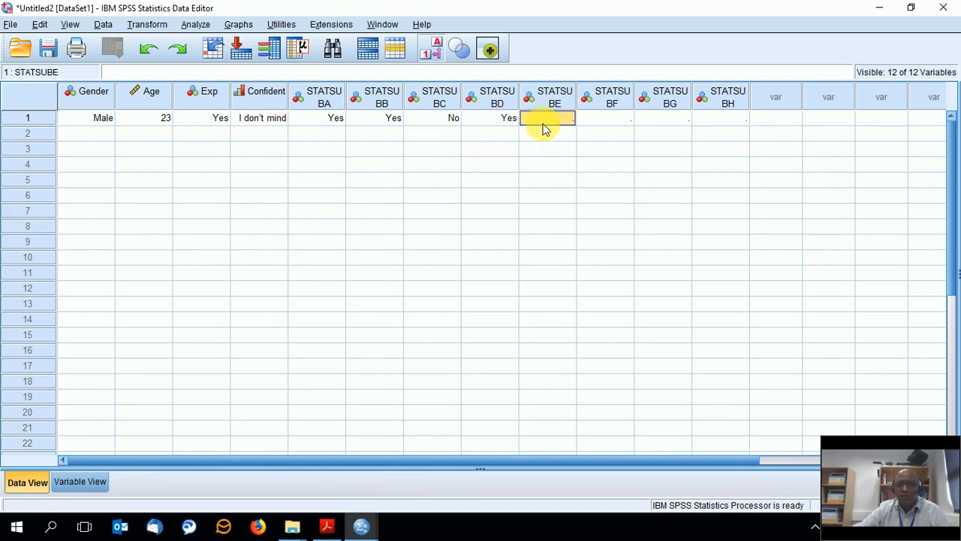
click(559, 123)
click(569, 119)
click(551, 144)
click(603, 120)
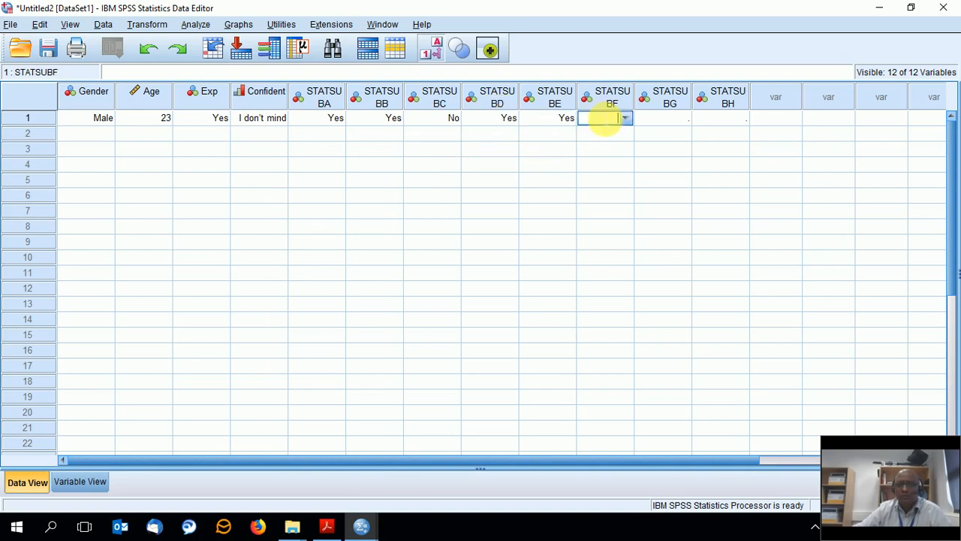
click(623, 119)
click(611, 133)
Step: Set STATSUBG and STATSUBH of case 1 to Yes
click(663, 132)
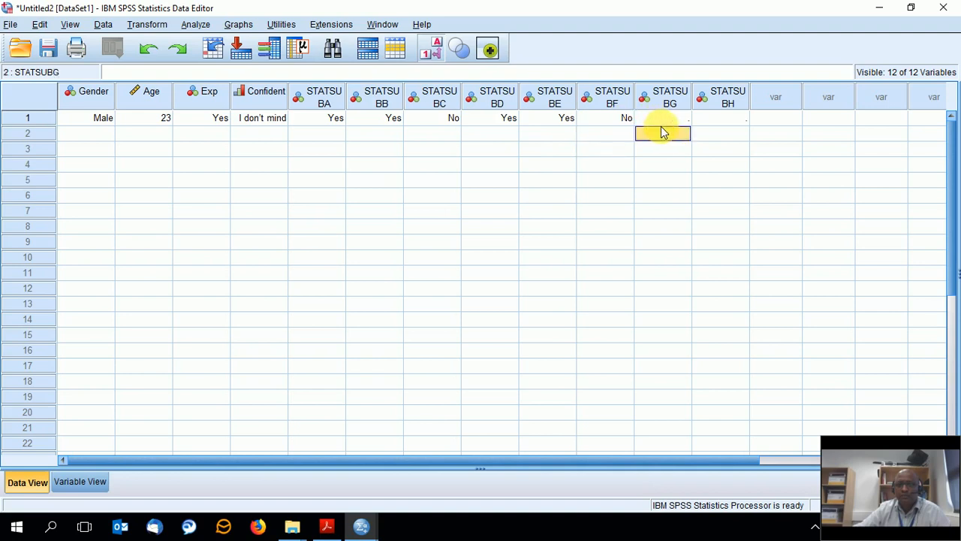
click(682, 119)
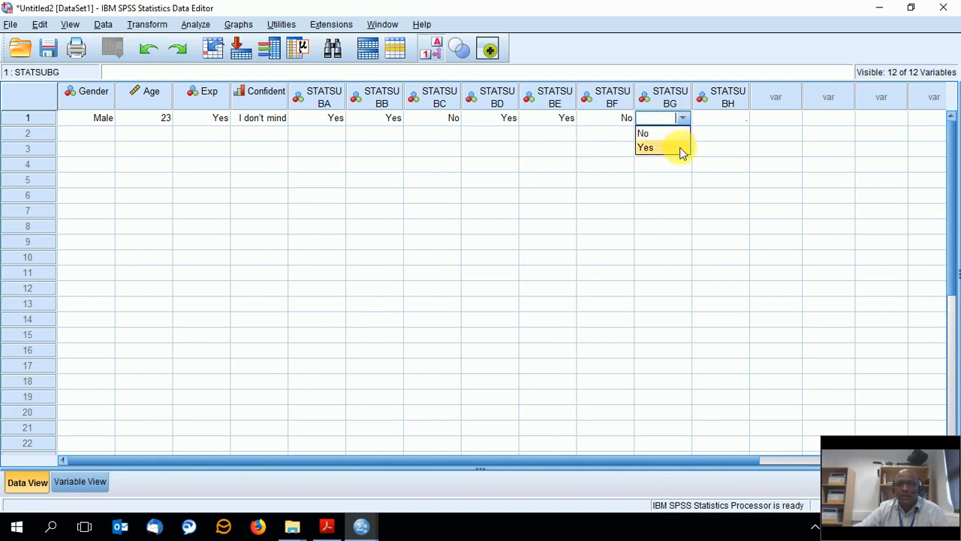
click(676, 147)
click(732, 117)
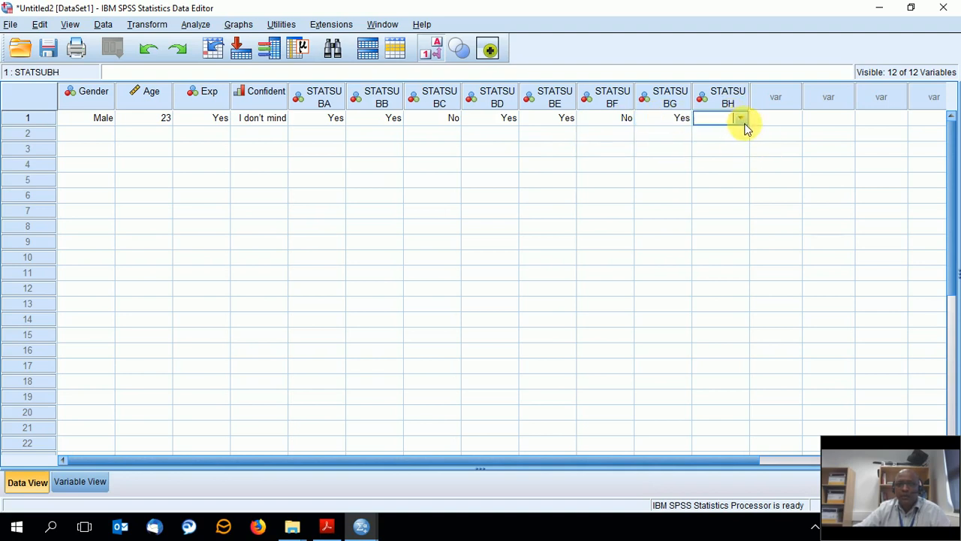
click(739, 118)
click(736, 146)
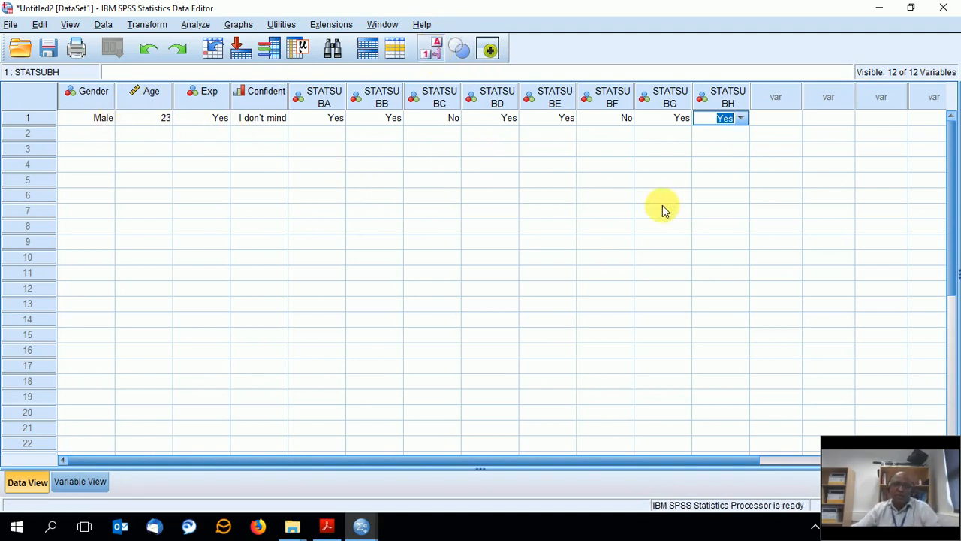
click(724, 148)
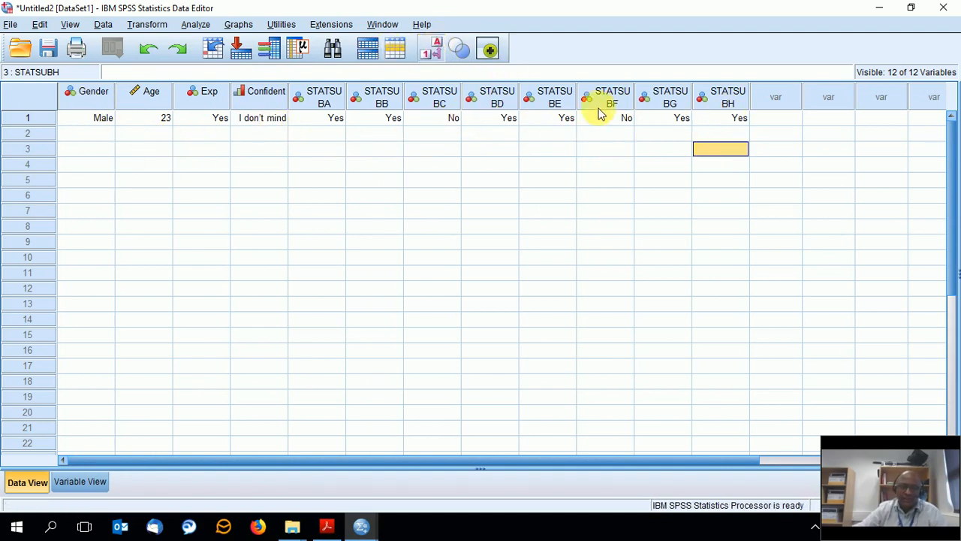
Step: Display the numeric codes behind case 1's answers, and switch the display back to value labels
click(431, 49)
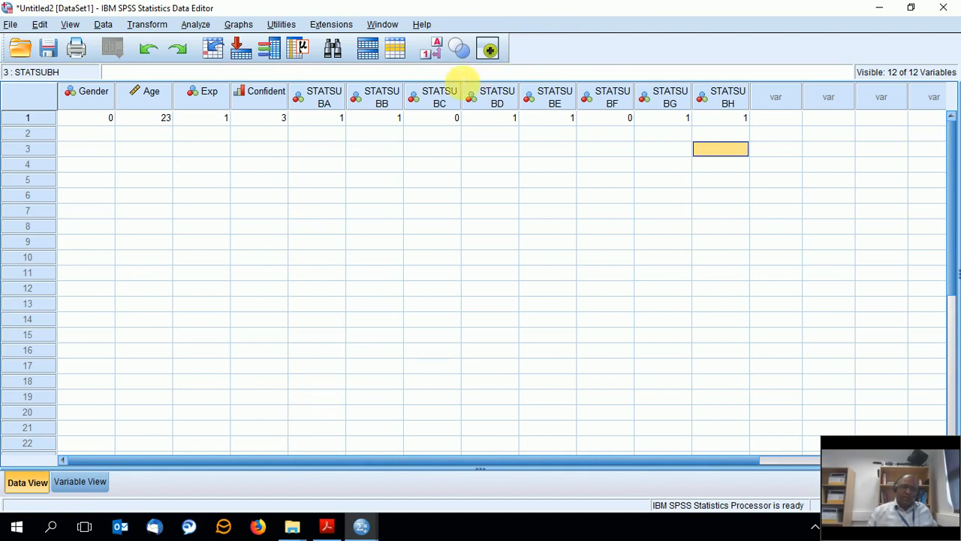
click(432, 54)
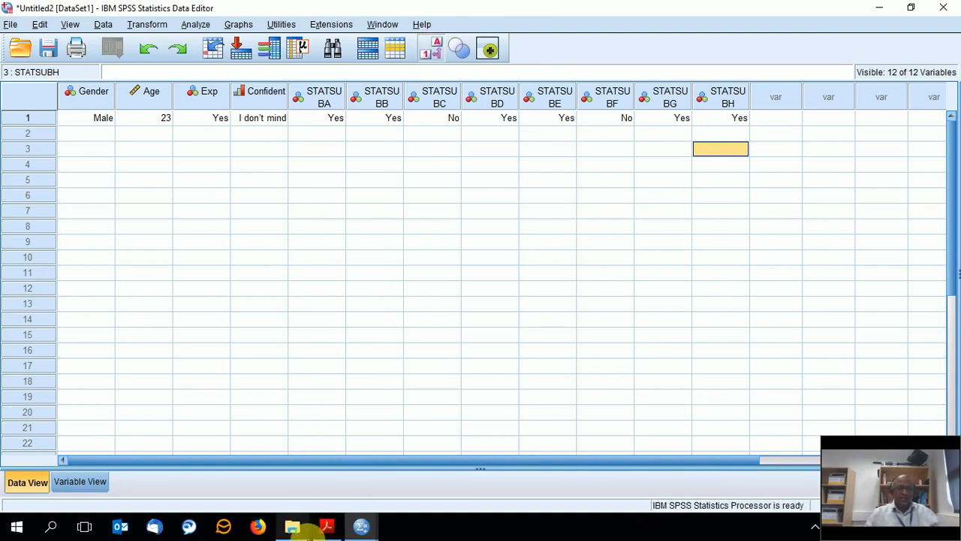
Step: Switch to the questionnaire quest2.pdf in Adobe Acrobat Reader
click(326, 527)
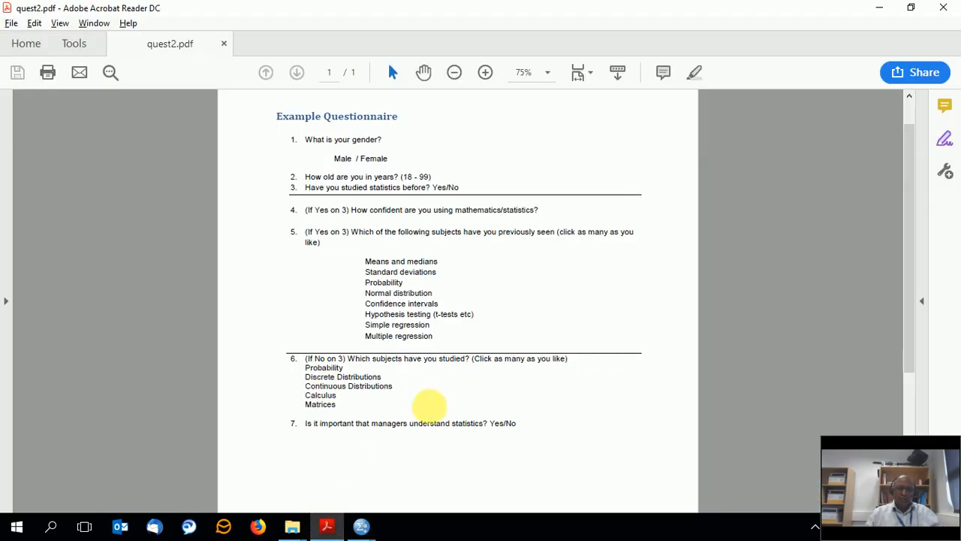